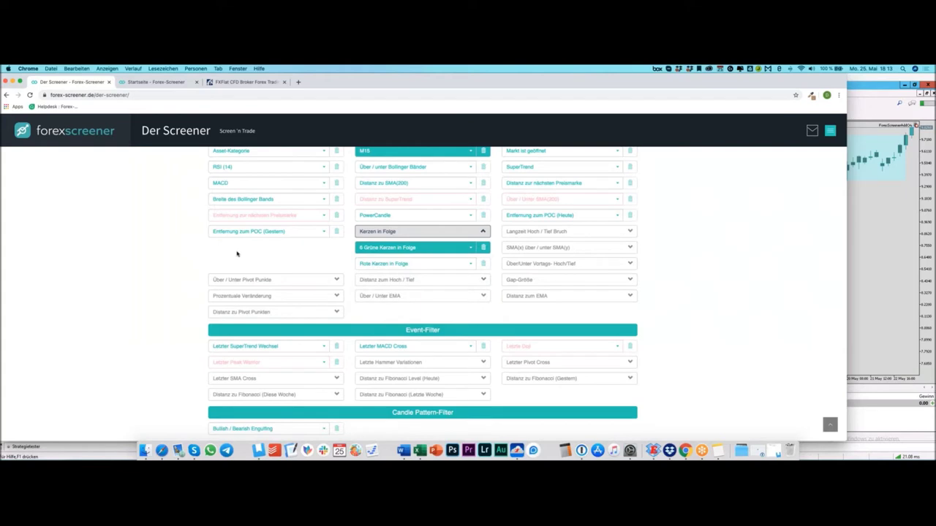
# Open the details page for the CADJPY M15 entry in the screener results and view its chart.
pyautogui.scroll(-5, 241, 253)
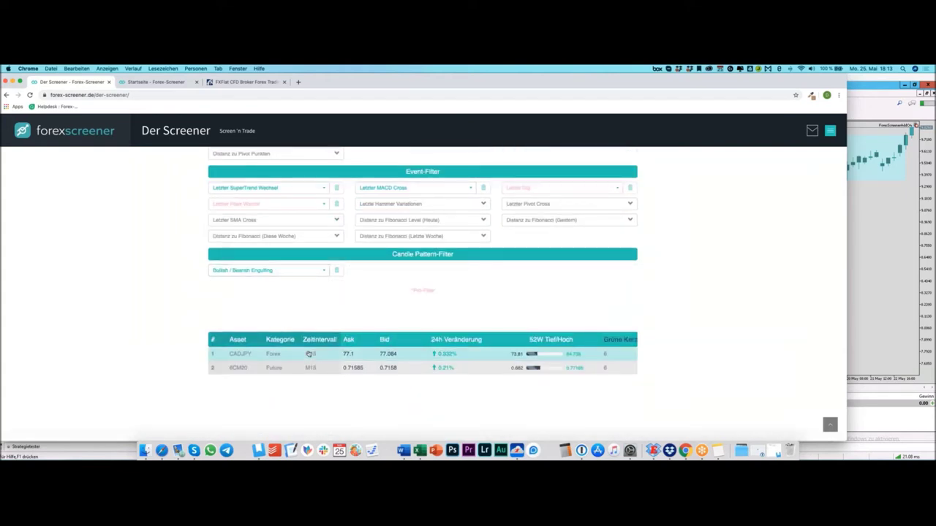
pyautogui.click(294, 356)
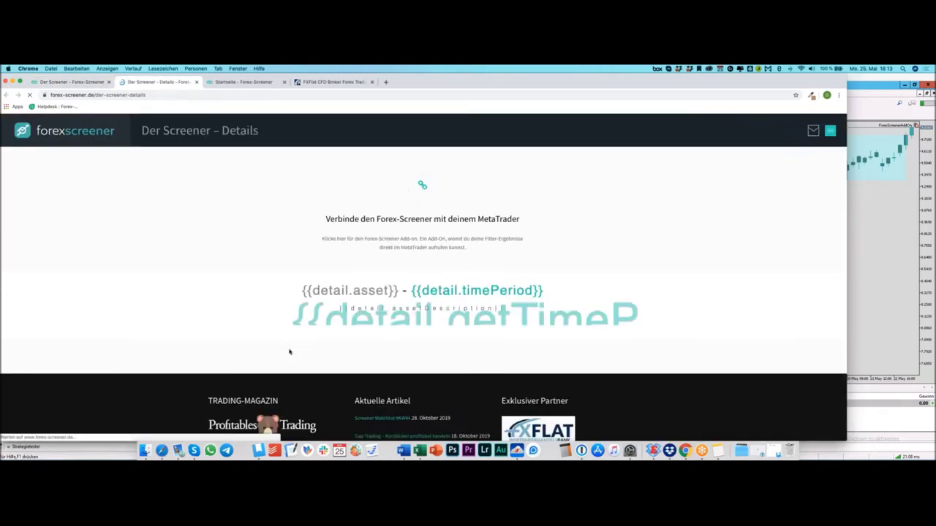
pyautogui.scroll(-2, 164, 310)
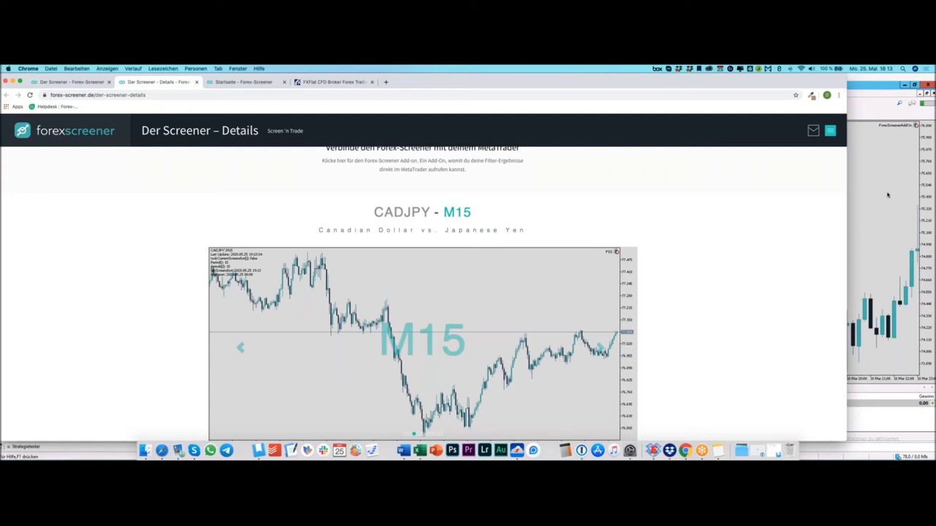
# Switch to the MetaTrader terminal and bring the CADJPY M15 chart to its most recent candles.
pyautogui.press('super+Tab')
pyautogui.moveTo(621, 194); pyautogui.dragTo(214, 166)
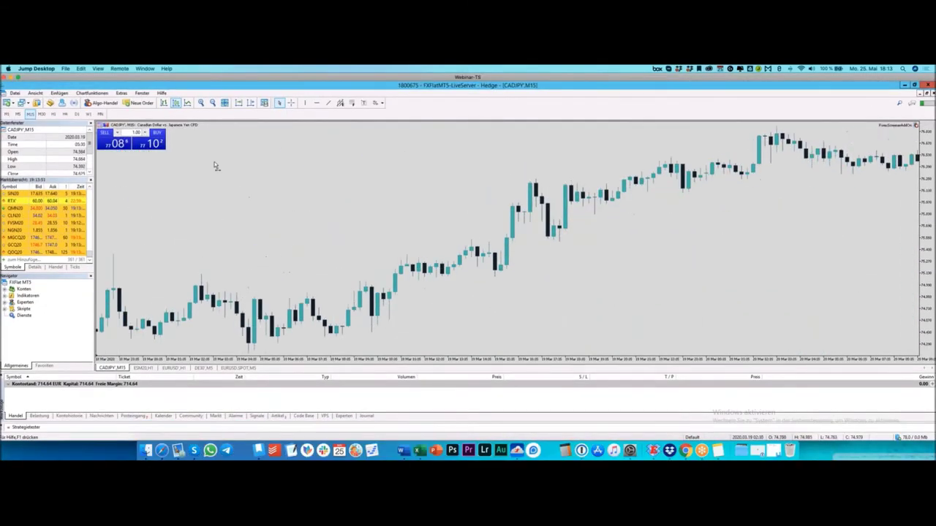
pyautogui.click(250, 103)
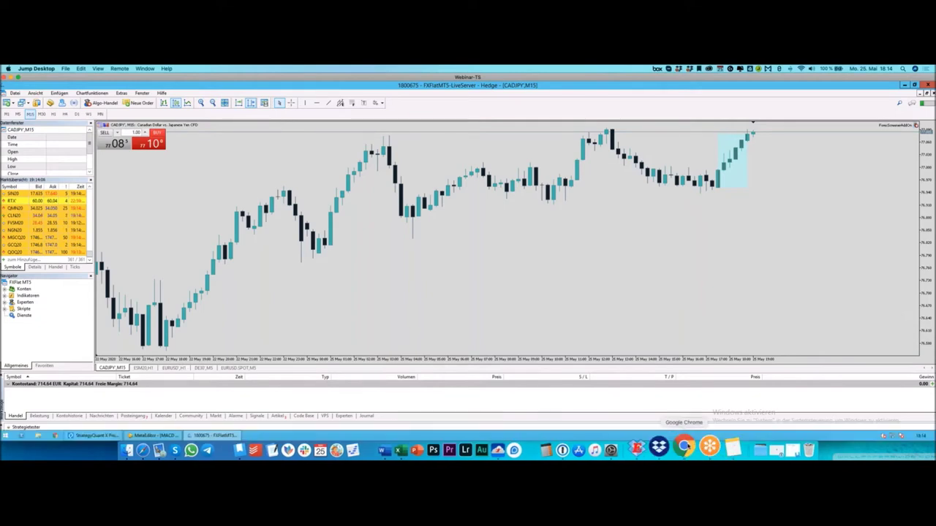
# Switch back to the Der Screener page in Chrome and review the active filters and the matching assets.
pyautogui.click(685, 450)
pyautogui.click(72, 82)
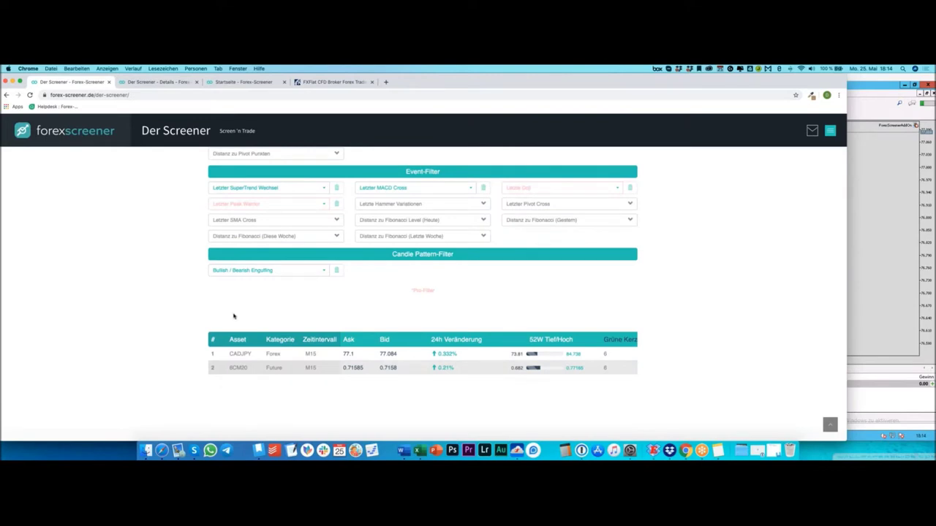
pyautogui.scroll(1, 251, 307)
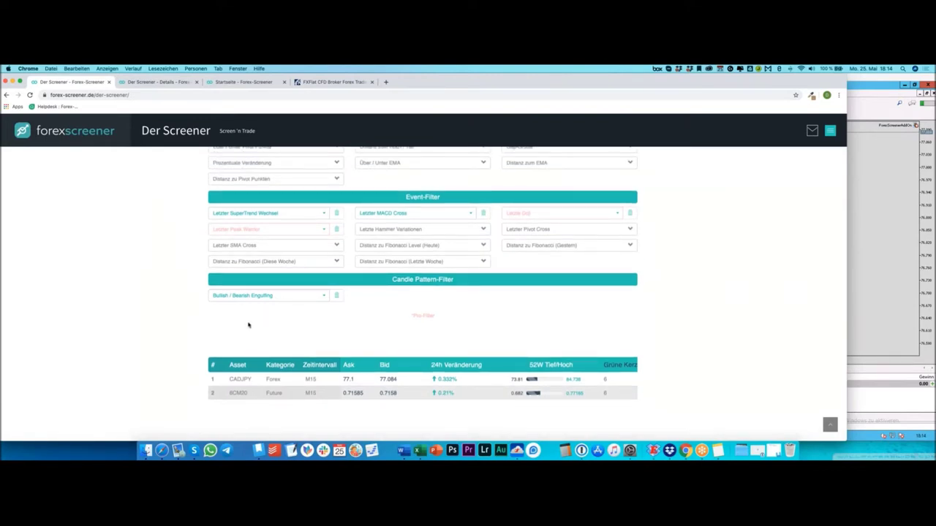
pyautogui.scroll(2, 370, 336)
pyautogui.scroll(4, 370, 336)
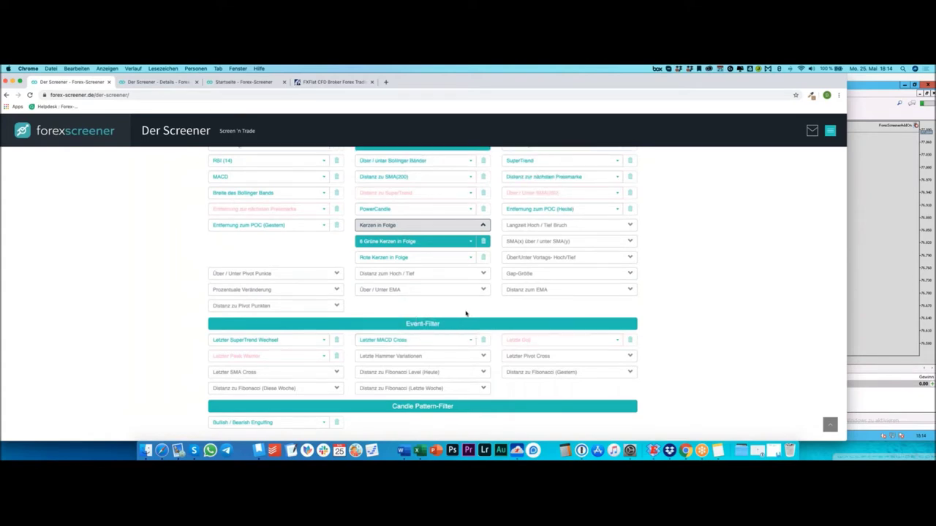
pyautogui.scroll(-1, 463, 314)
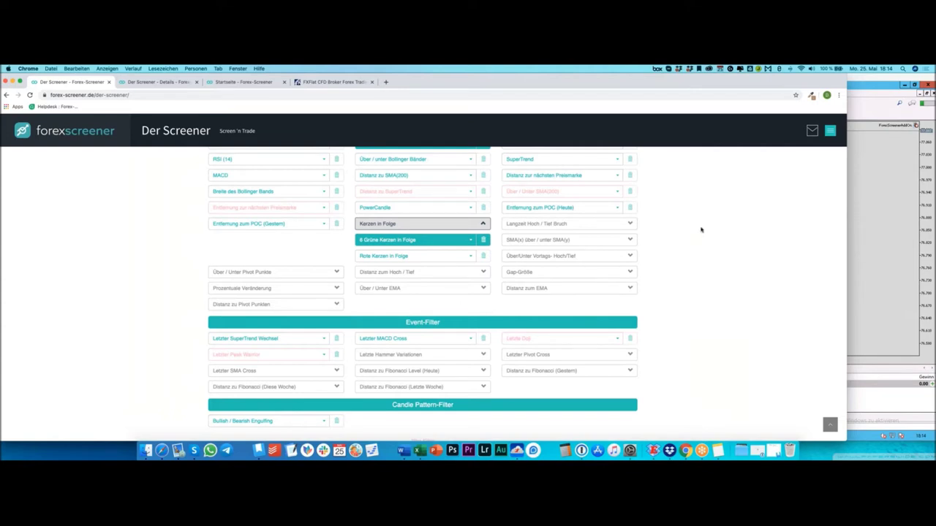
pyautogui.scroll(-1, 693, 252)
pyautogui.scroll(-5, 694, 252)
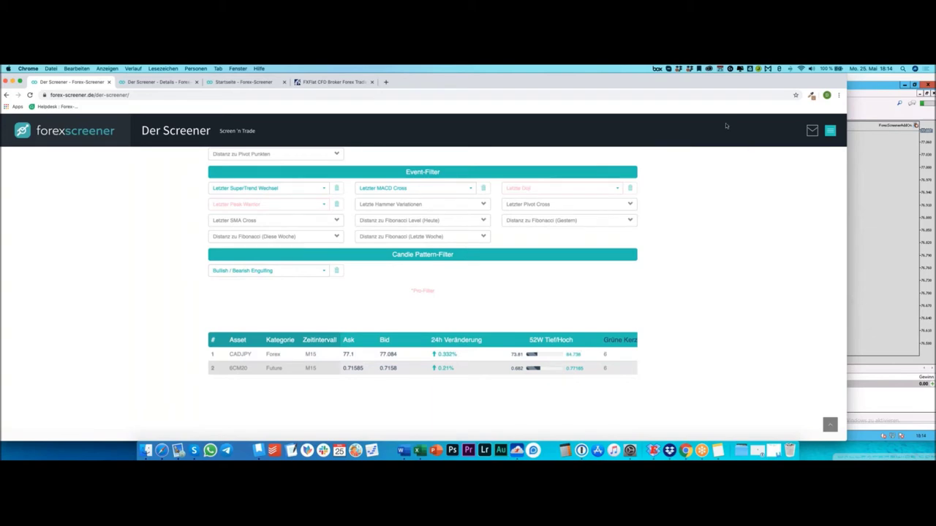
pyautogui.moveTo(713, 84)
pyautogui.mouseDown()
pyautogui.moveTo(762, 165)
pyautogui.moveTo(873, 154)
pyautogui.moveTo(701, 72)
pyautogui.moveTo(714, 75)
pyautogui.mouseUp()
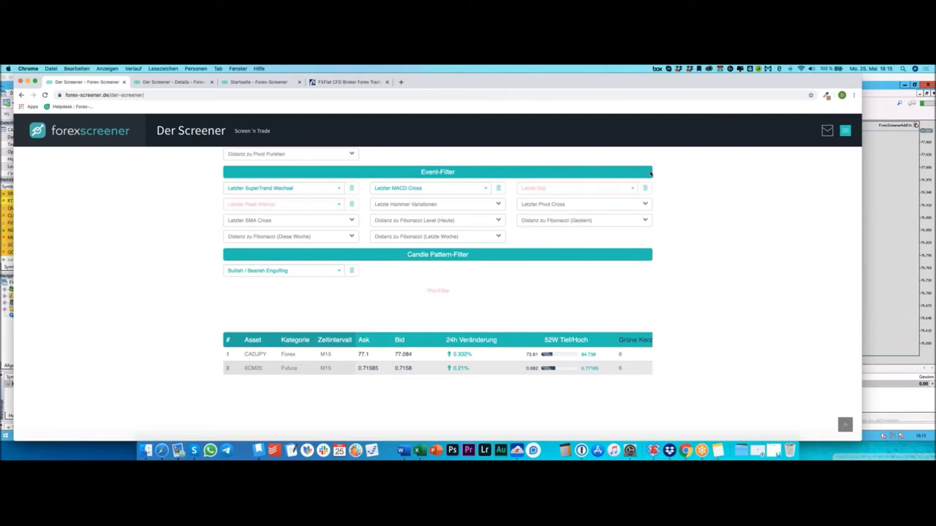
# Set the Asset-Kategorie filter to Forex and check the filtered asset list.
pyautogui.scroll(5, 452, 316)
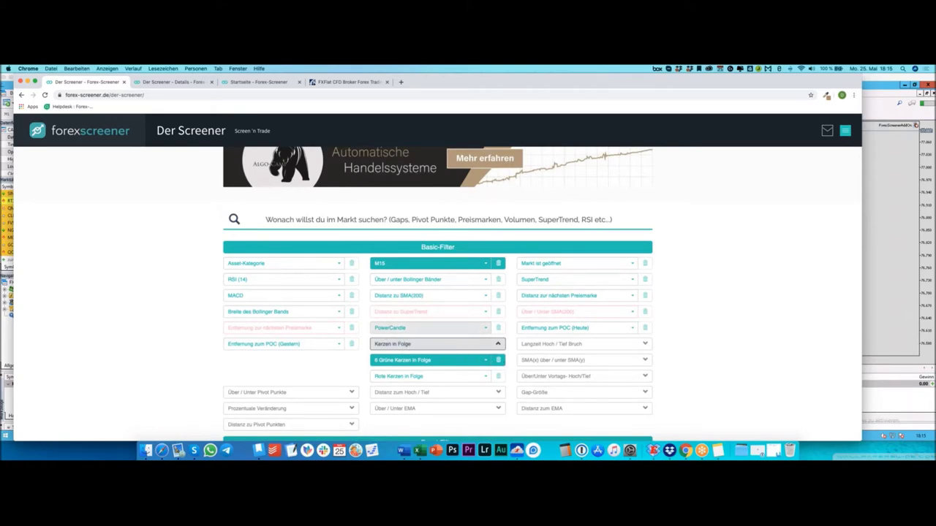
pyautogui.click(319, 268)
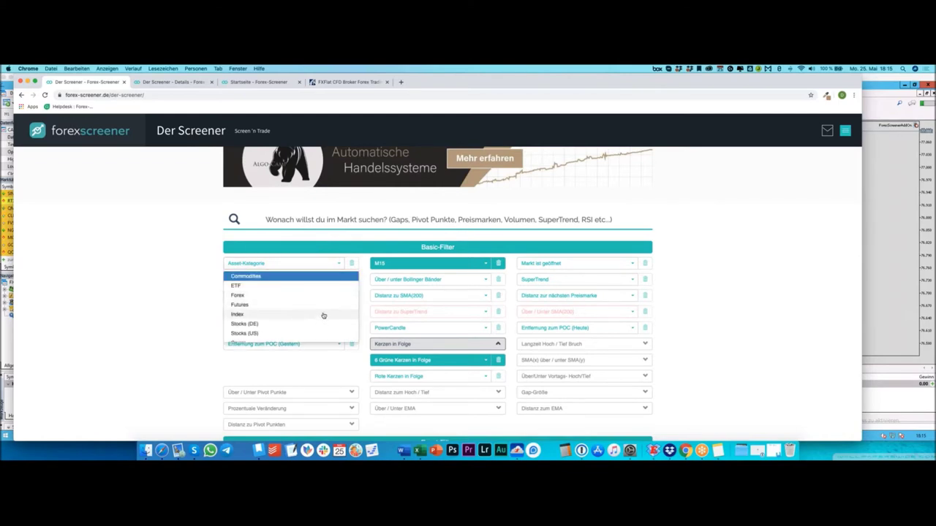
pyautogui.scroll(-2, 318, 321)
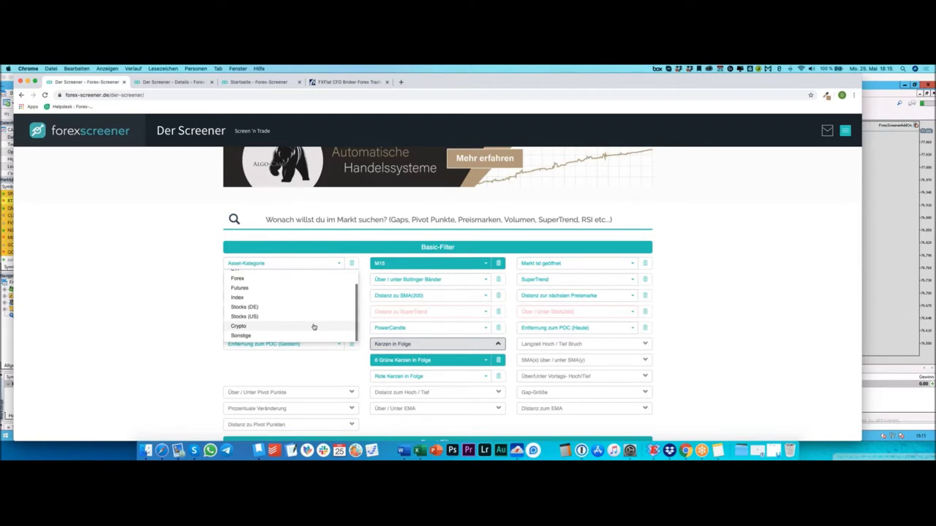
pyautogui.click(299, 281)
pyautogui.scroll(-2, 183, 314)
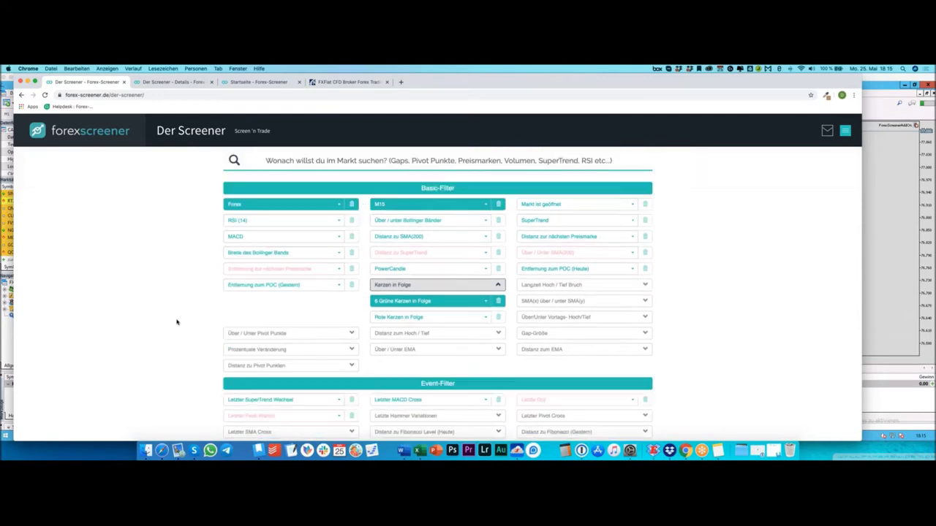
pyautogui.scroll(-6, 177, 323)
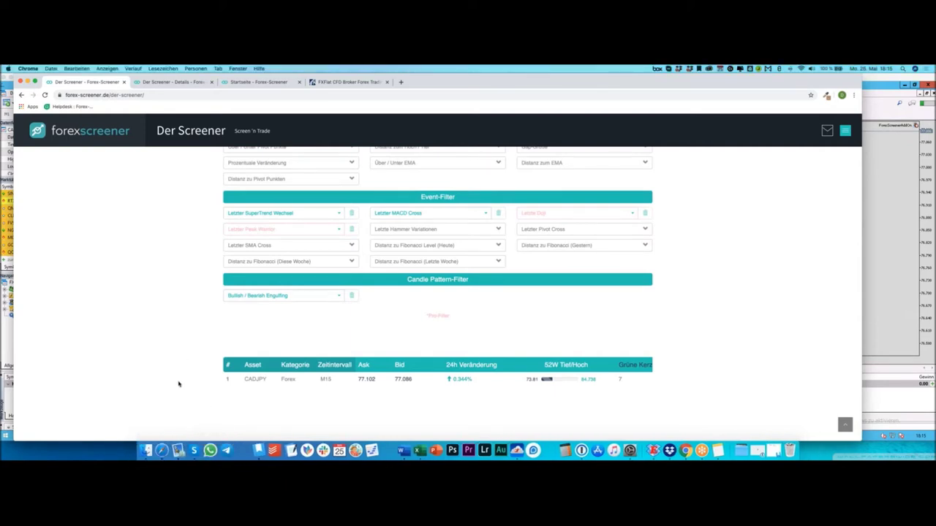
# Clear the 6 Grüne Kerzen in Folge, Forex and M15 filters.
pyautogui.scroll(5, 186, 386)
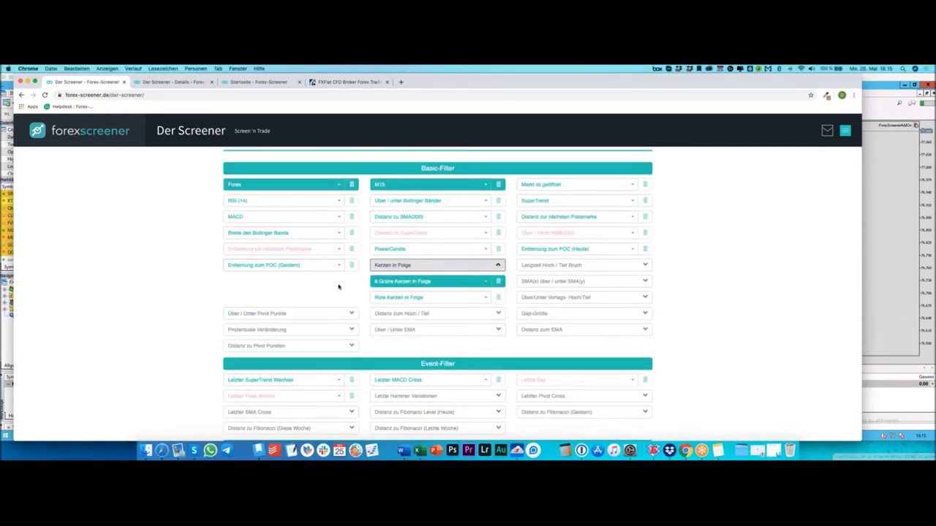
pyautogui.click(498, 284)
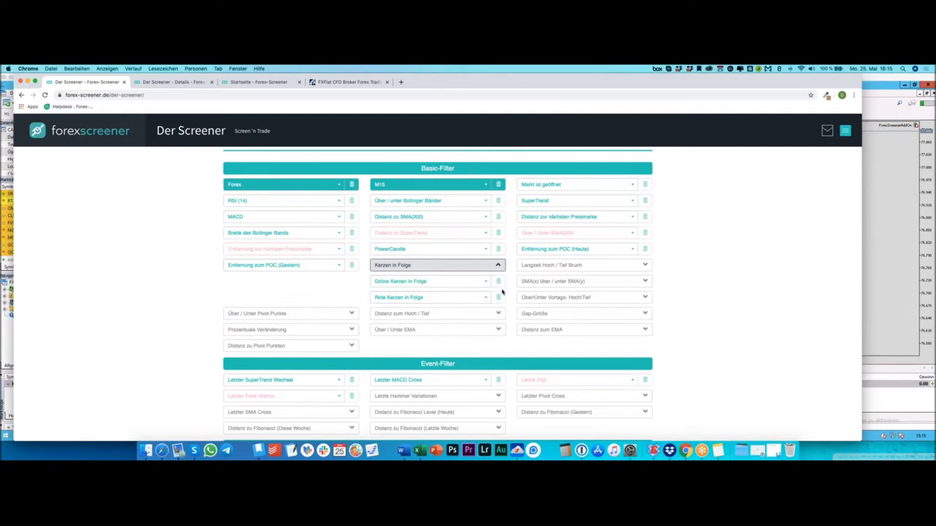
pyautogui.click(352, 187)
pyautogui.click(498, 188)
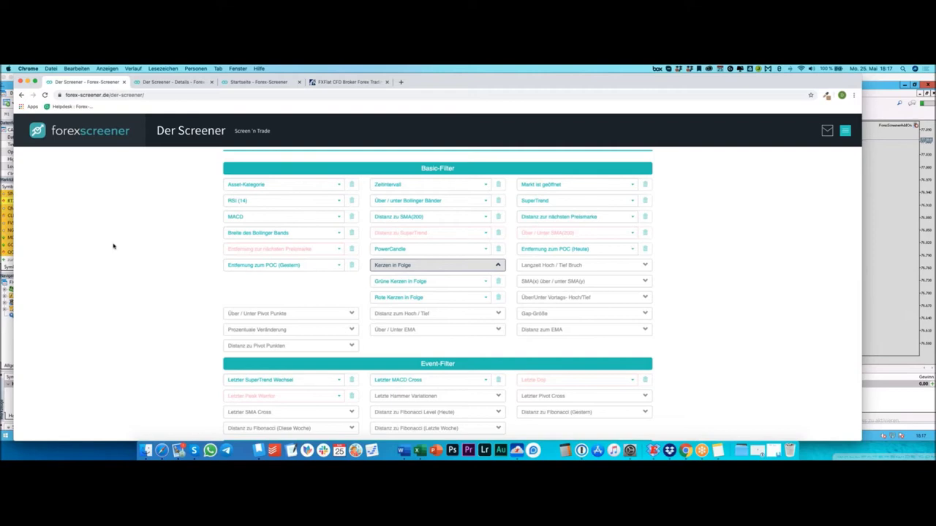
# Examine the unfiltered result list with its assets, categories, time intervals and 24h changes.
pyautogui.scroll(-5, 180, 271)
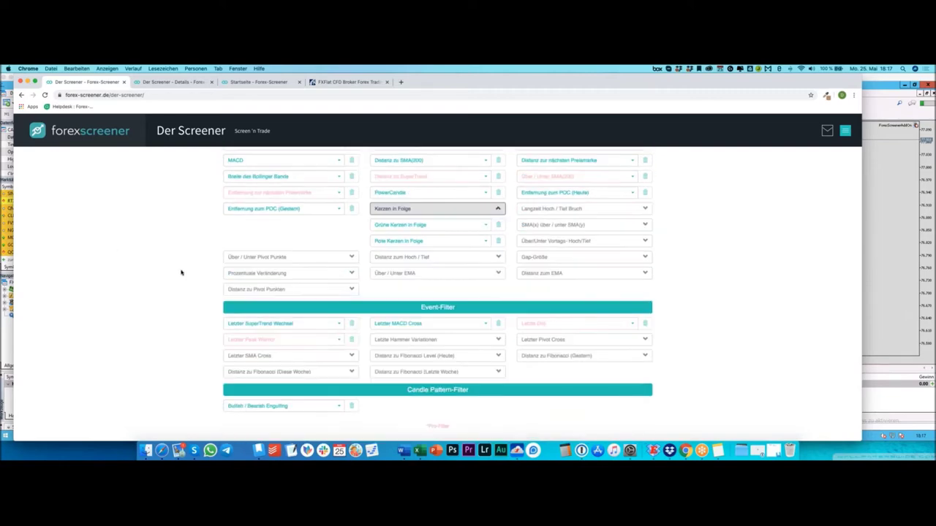
pyautogui.scroll(-10, 268, 340)
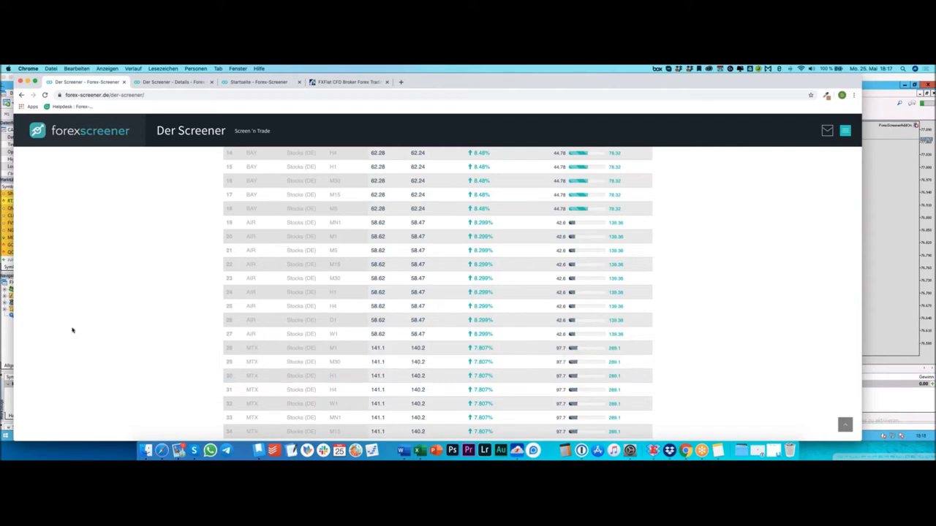
pyautogui.click(6, 340)
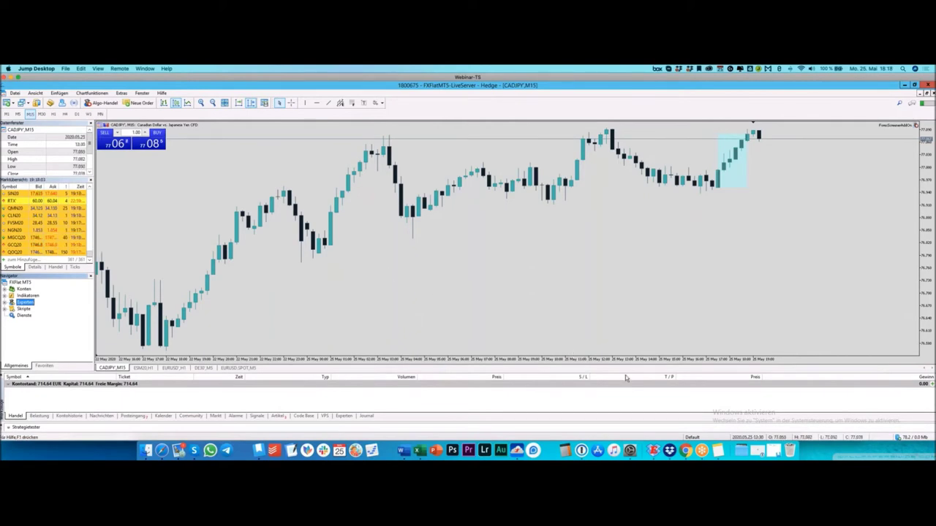
pyautogui.click(684, 450)
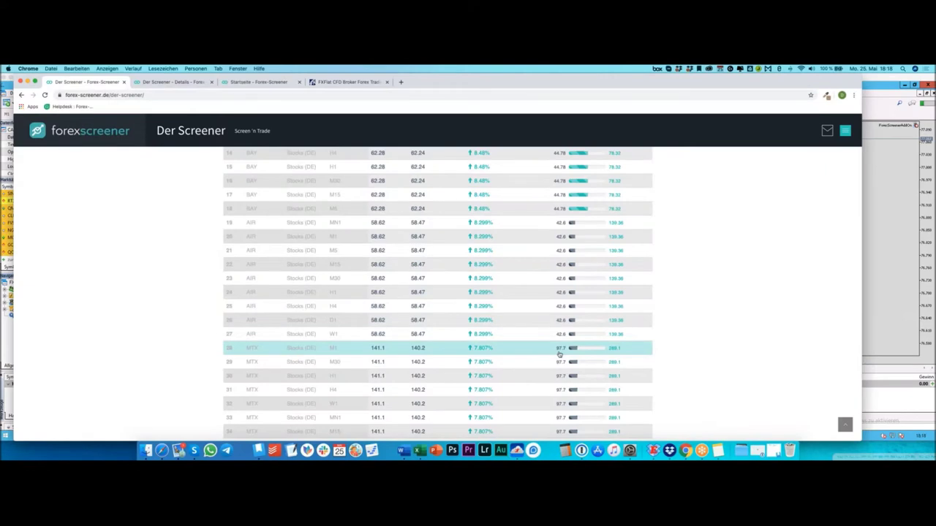
pyautogui.scroll(5, 341, 337)
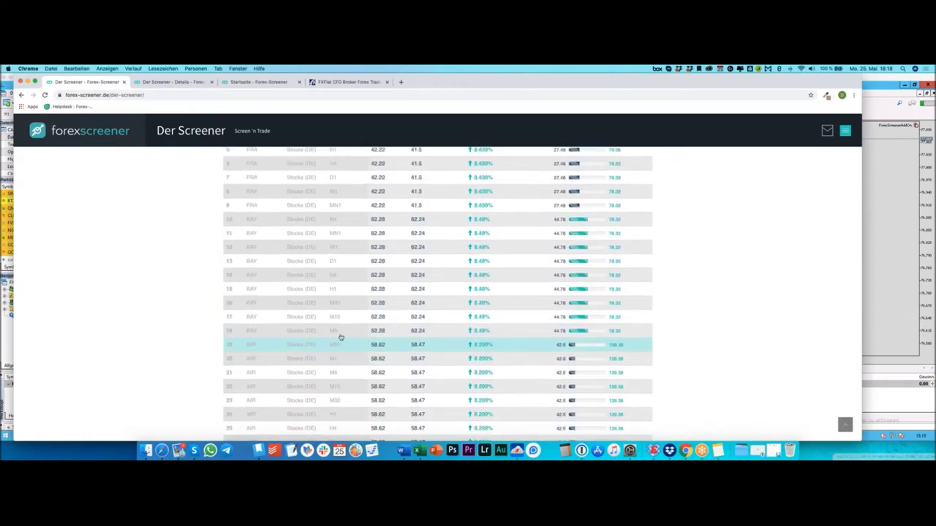
pyautogui.scroll(2, 269, 313)
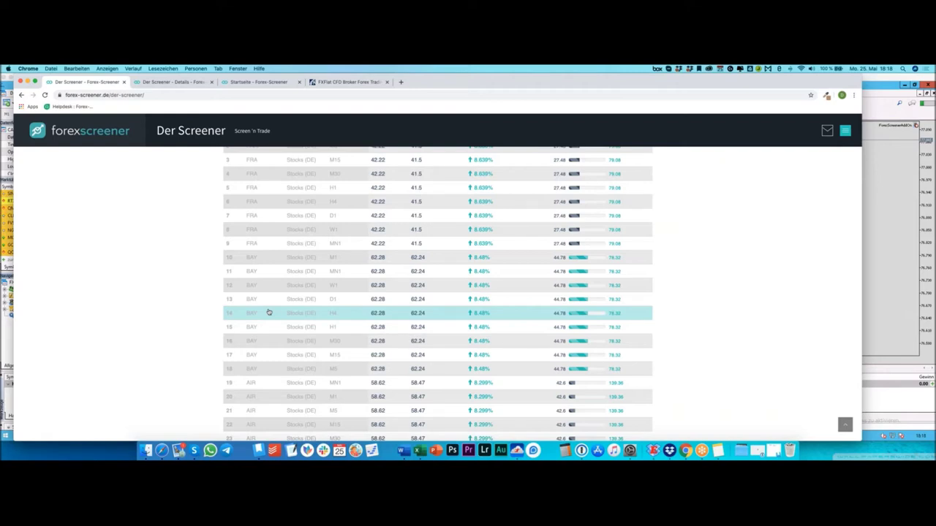
pyautogui.scroll(10, 268, 312)
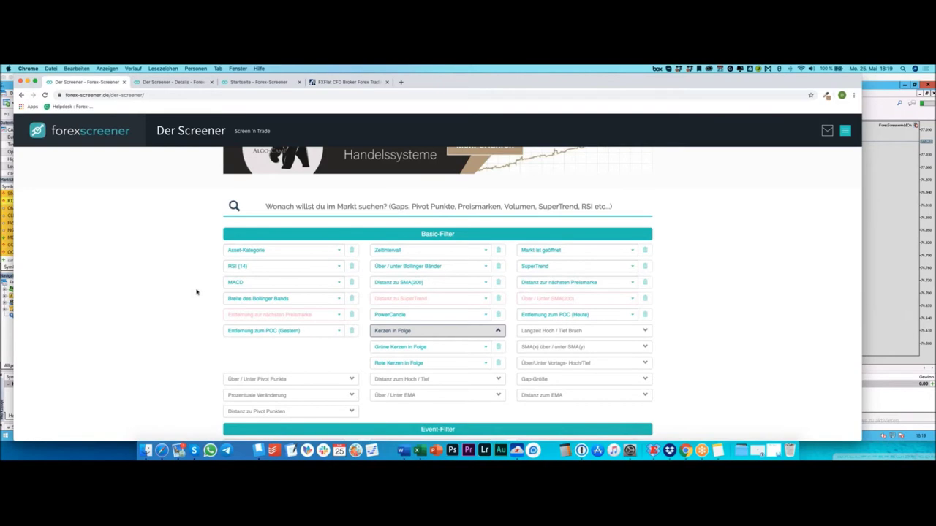
# Review the available Basic, Event and Candle Pattern filters, including the choices offered for Grüne Kerzen in Folge.
pyautogui.moveTo(245, 316); pyautogui.dragTo(432, 333)
pyautogui.scroll(-5, 296, 346)
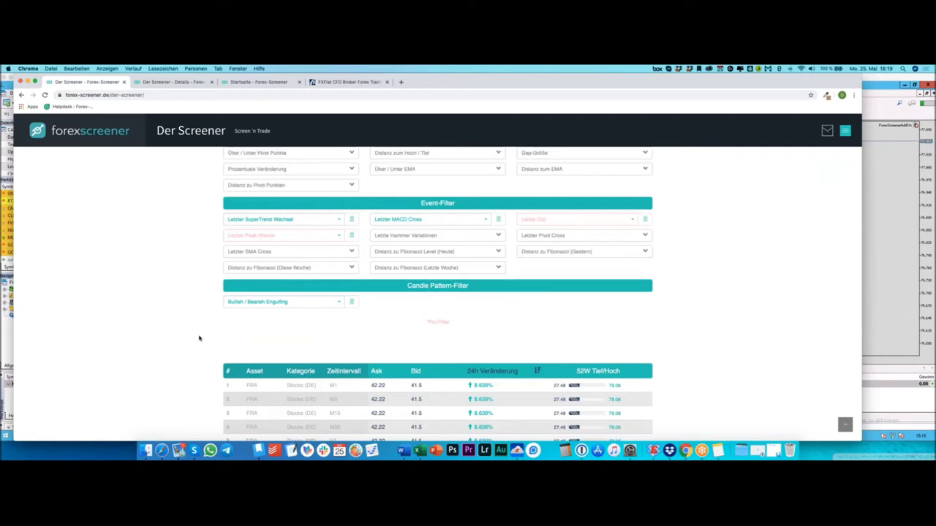
pyautogui.scroll(5, 200, 336)
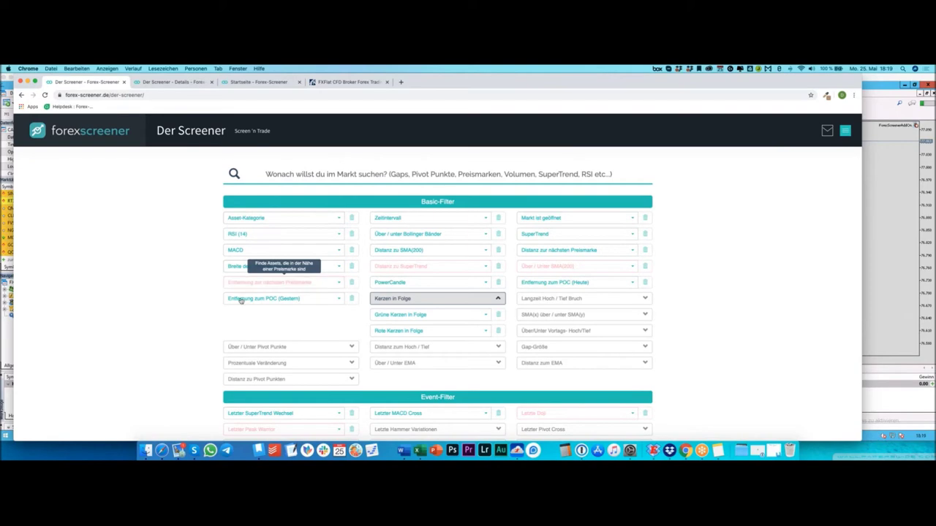
pyautogui.scroll(-1, 292, 348)
pyautogui.scroll(-5, 294, 351)
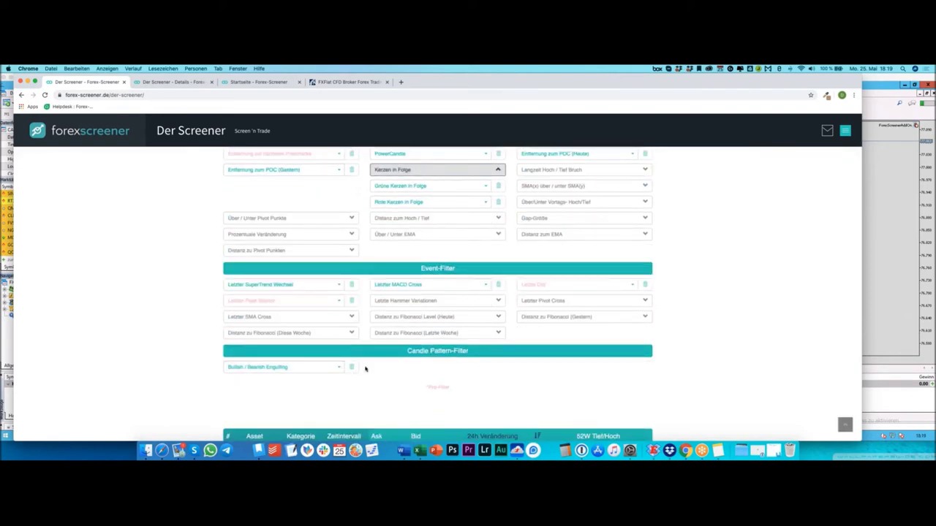
pyautogui.scroll(5, 365, 368)
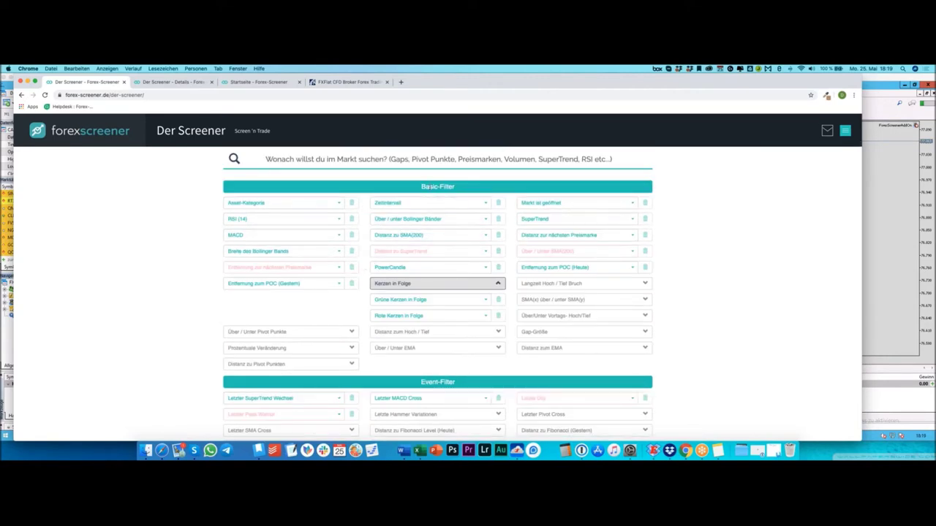
pyautogui.scroll(-1, 427, 219)
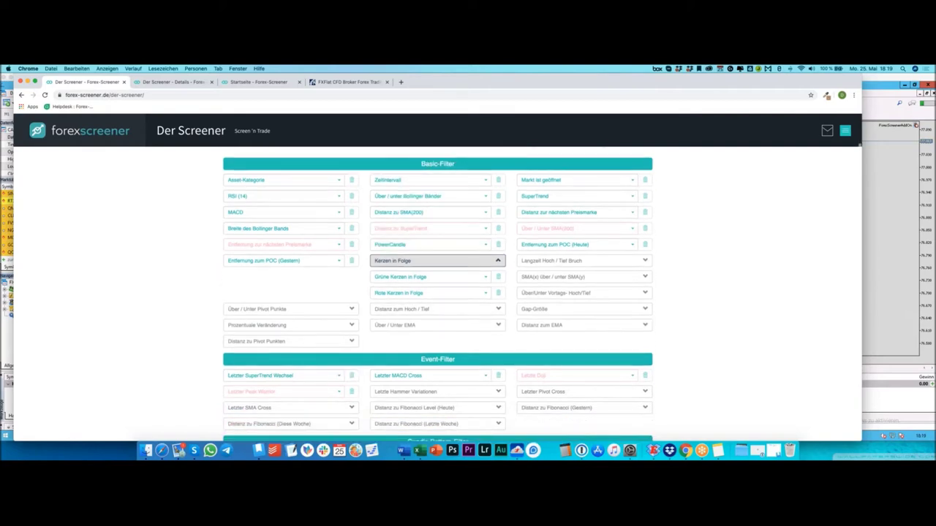
pyautogui.scroll(-3, 427, 349)
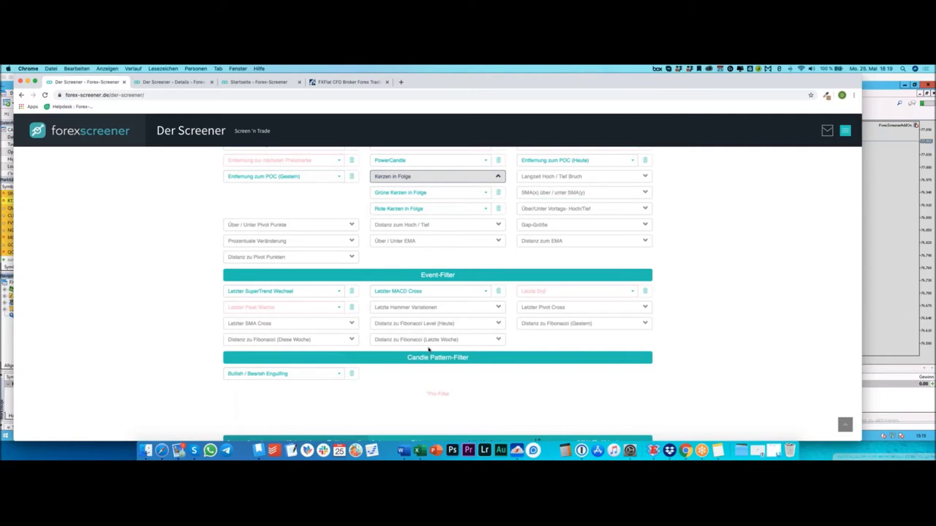
pyautogui.scroll(4, 409, 352)
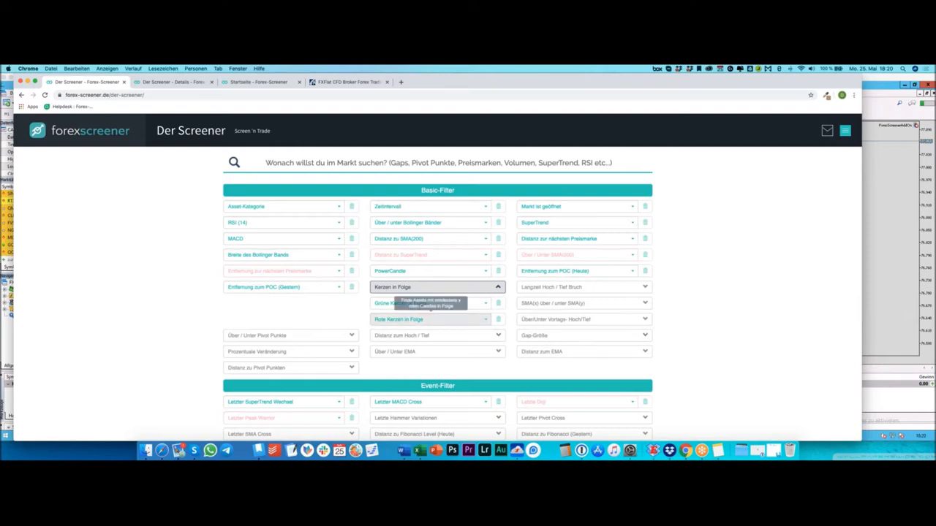
pyautogui.click(415, 303)
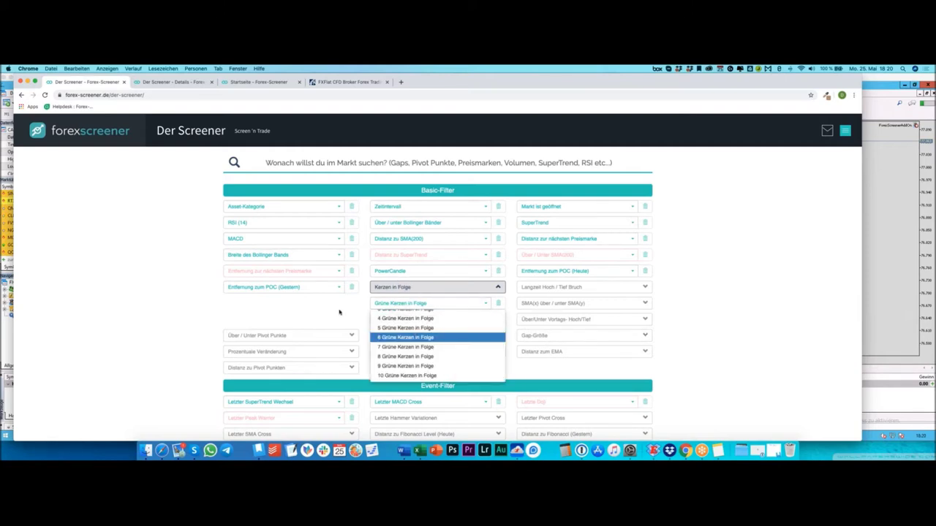
pyautogui.click(395, 324)
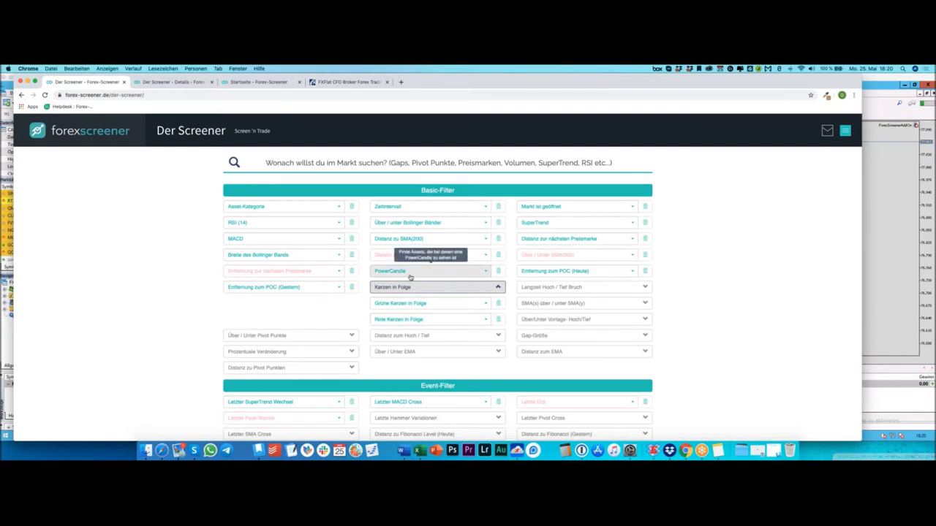
# Set the Zeitintervall filter to H1 and Rote Kerzen in Folge to 5, and check the matching assets.
pyautogui.click(402, 207)
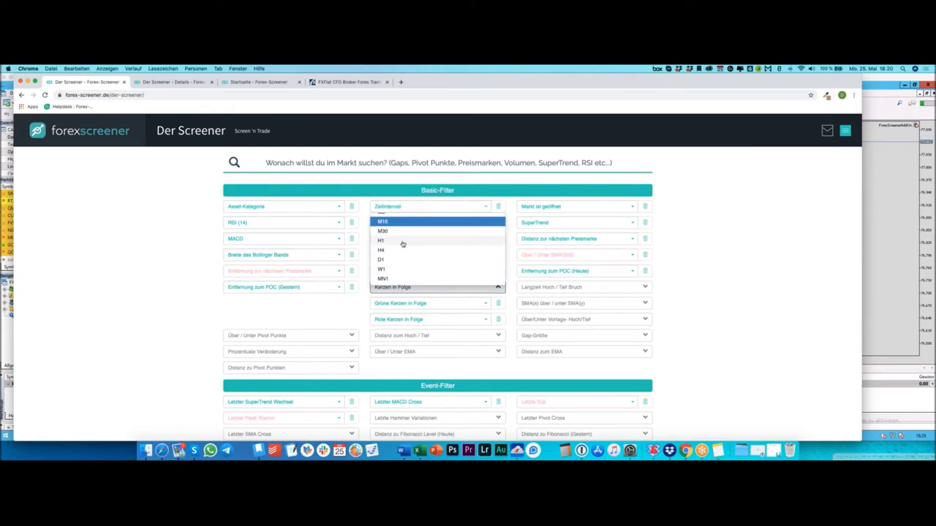
pyautogui.click(403, 241)
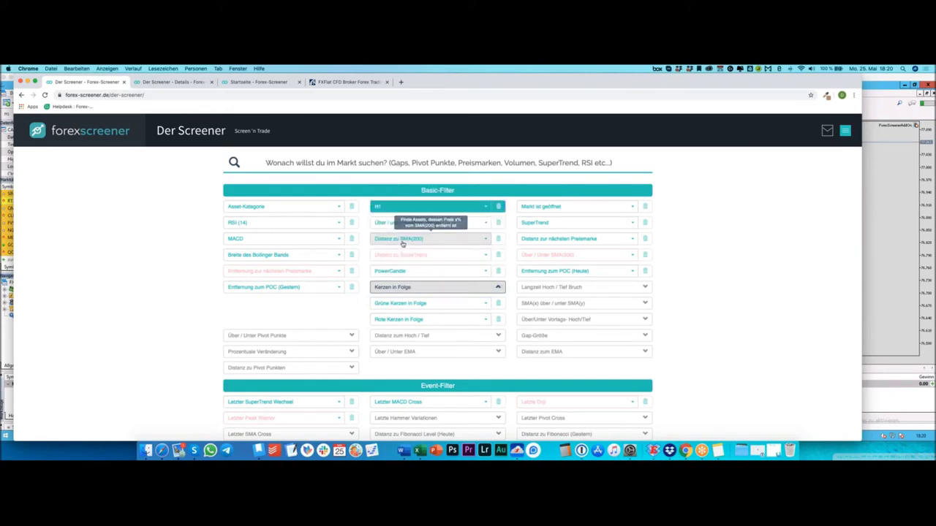
pyautogui.click(475, 320)
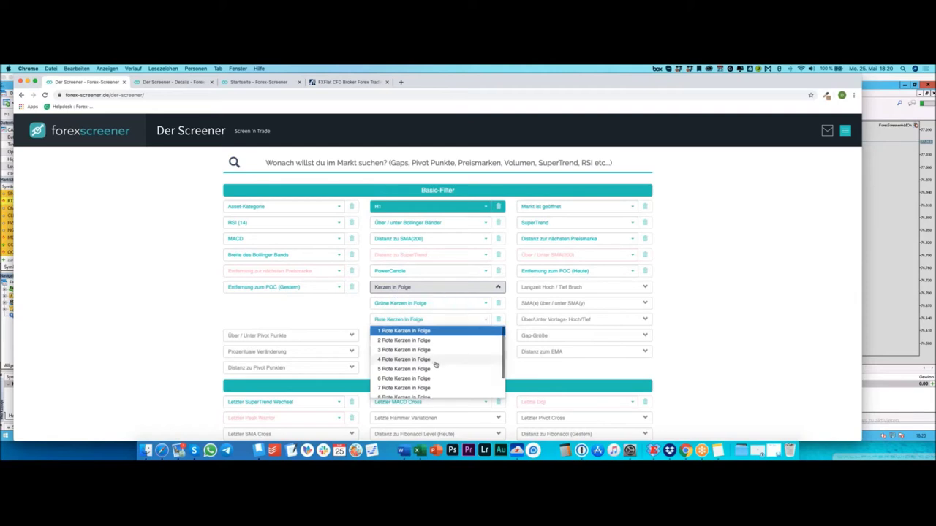
pyautogui.scroll(-2, 390, 349)
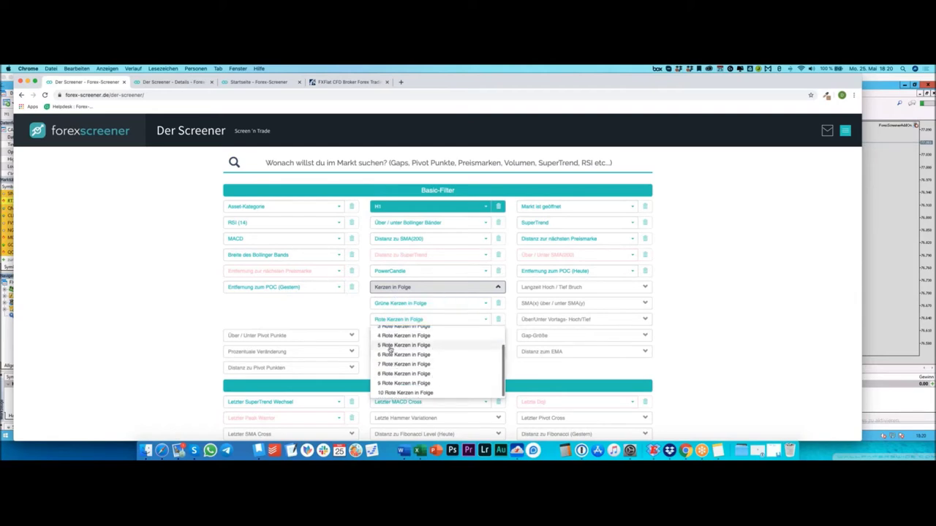
pyautogui.click(389, 348)
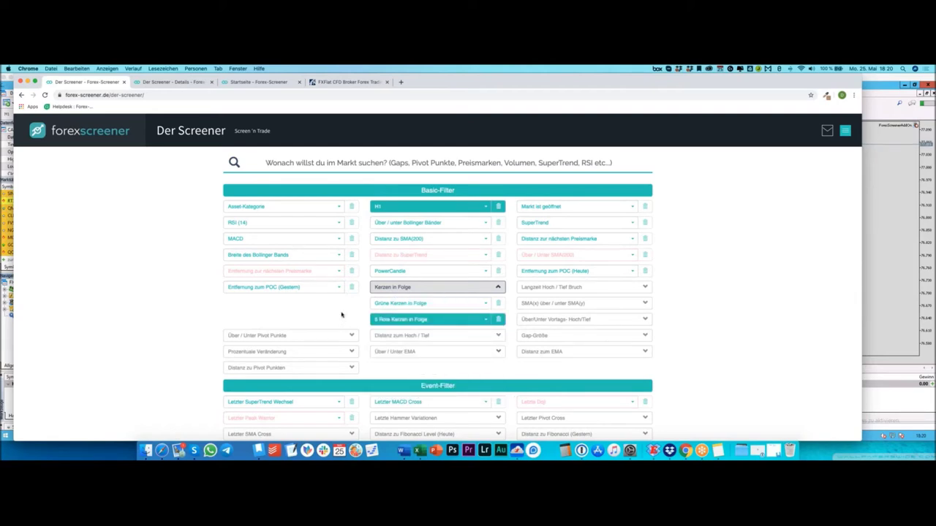
pyautogui.scroll(-8, 347, 317)
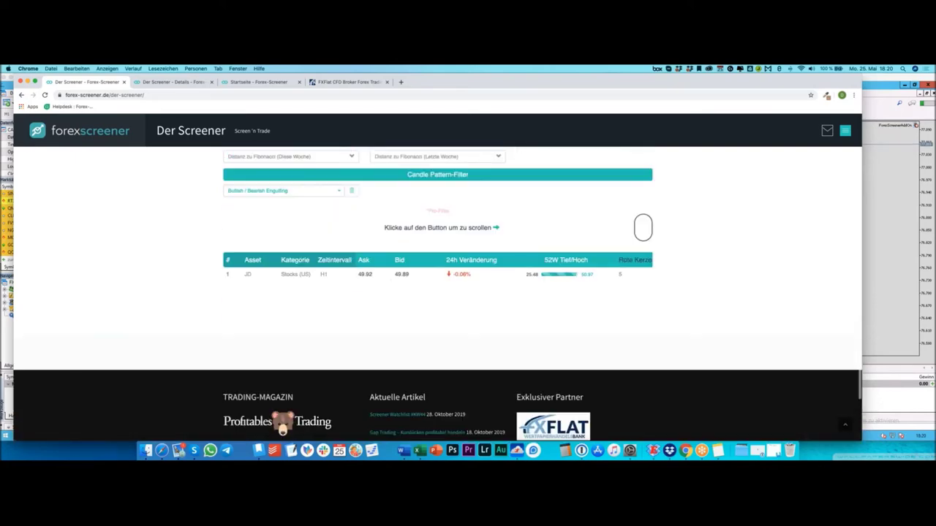
pyautogui.scroll(4, 437, 292)
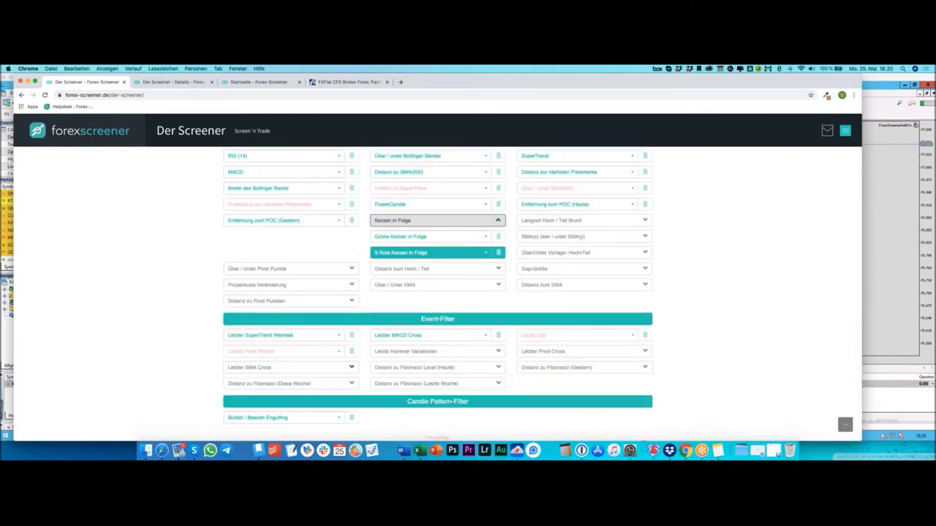
# Recheck the result list and clear the 5 Rote Kerzen in Folge and H1 filters.
pyautogui.scroll(1, 437, 292)
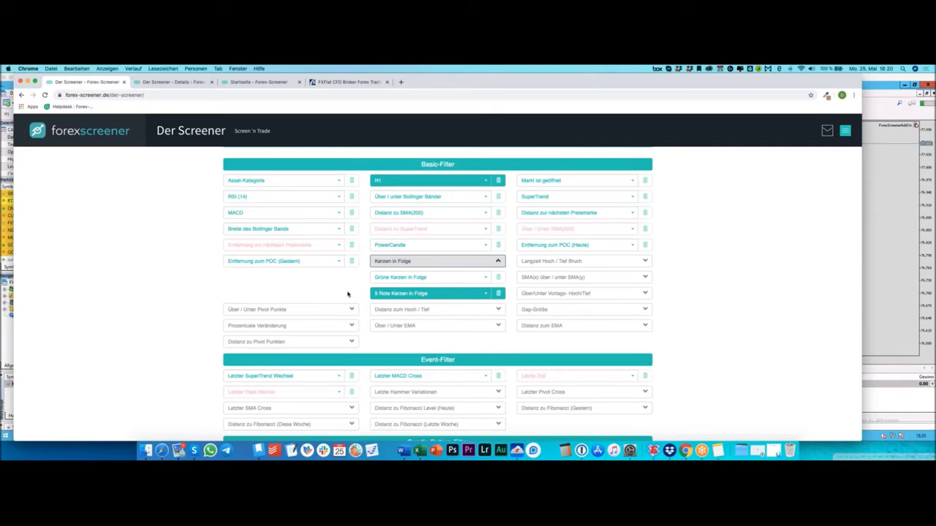
pyautogui.scroll(-3, 366, 314)
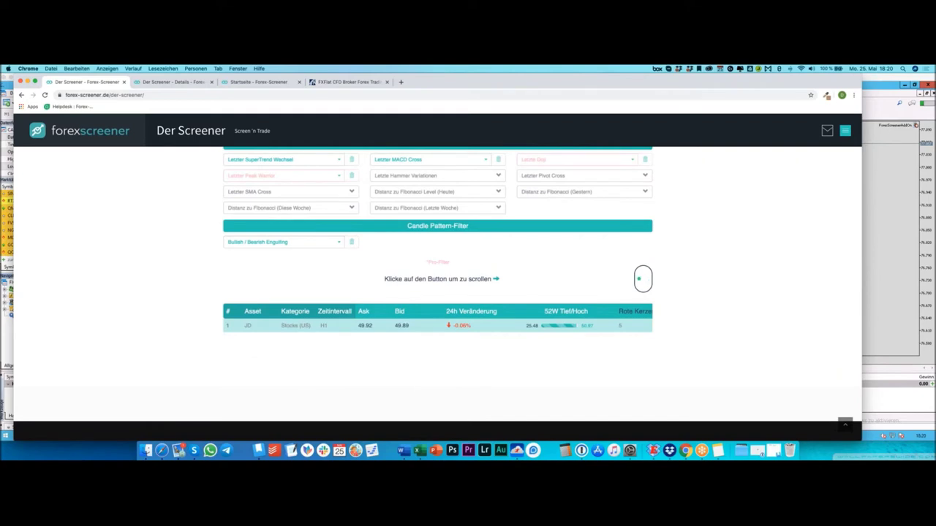
pyautogui.scroll(3, 437, 292)
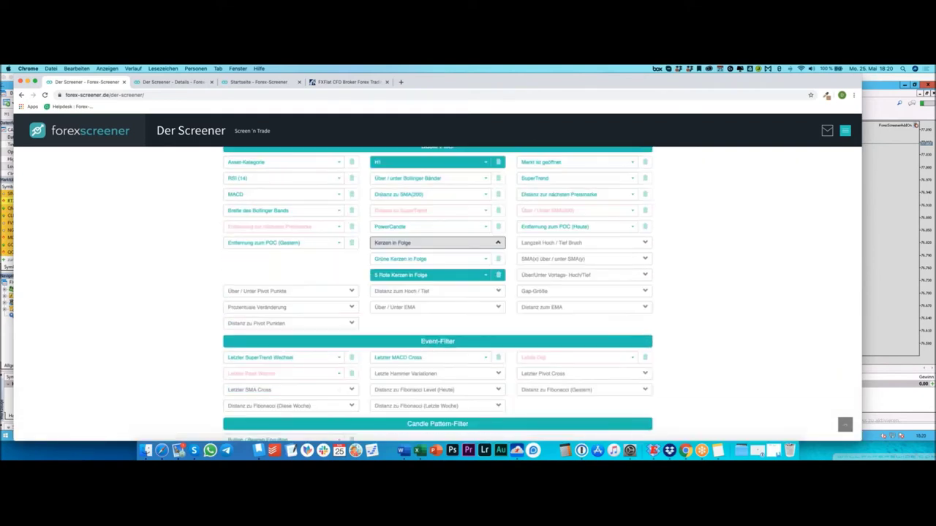
pyautogui.scroll(1, 437, 293)
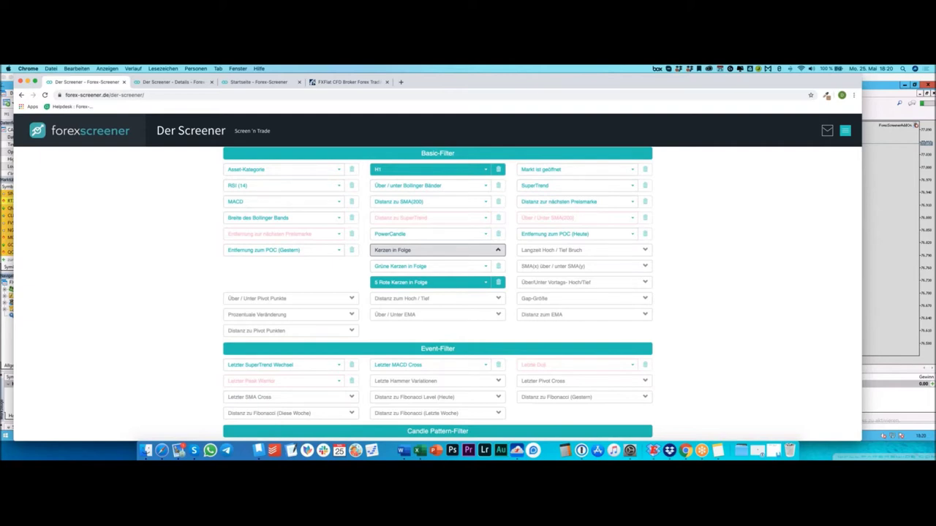
pyautogui.click(498, 283)
pyautogui.click(498, 172)
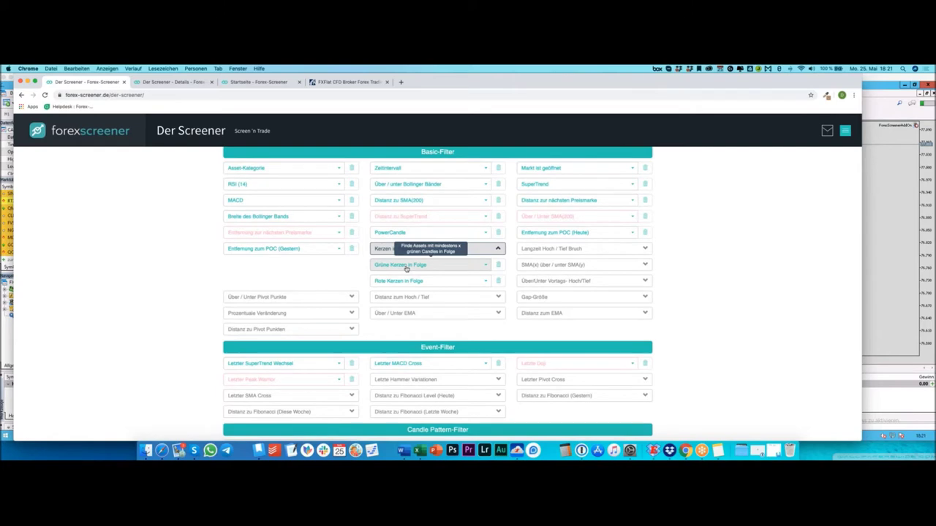
# Set the Letzter SMA(20) cross mit SMA(50) event filter to Vor 1 Kerze and look through the result list.
pyautogui.scroll(-2, 391, 320)
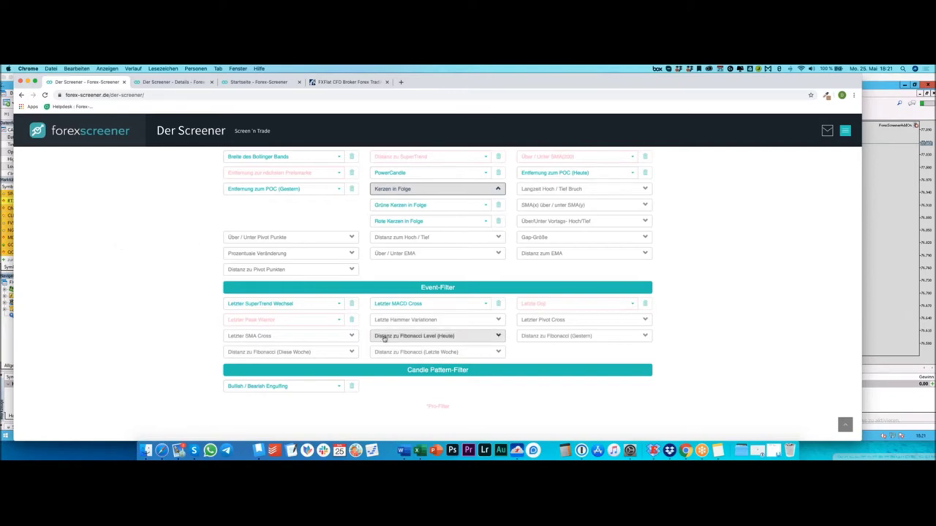
pyautogui.click(332, 338)
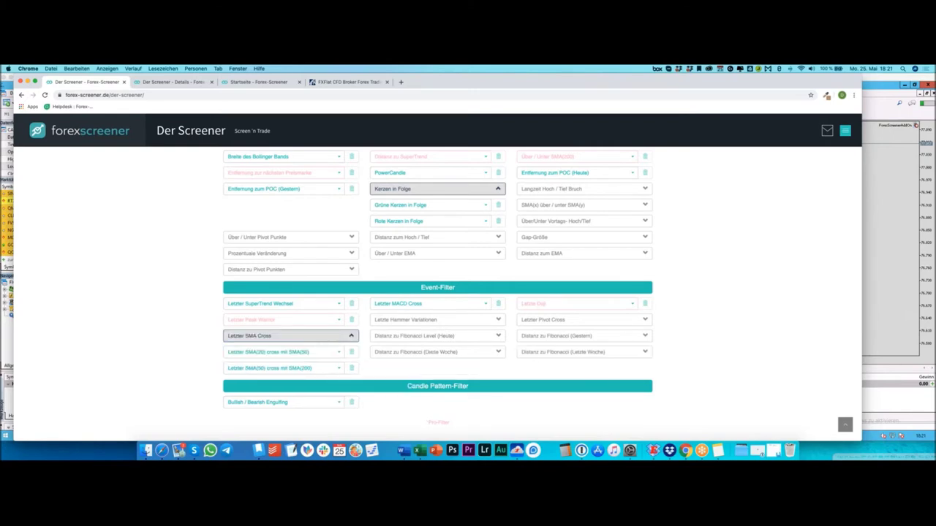
pyautogui.click(324, 355)
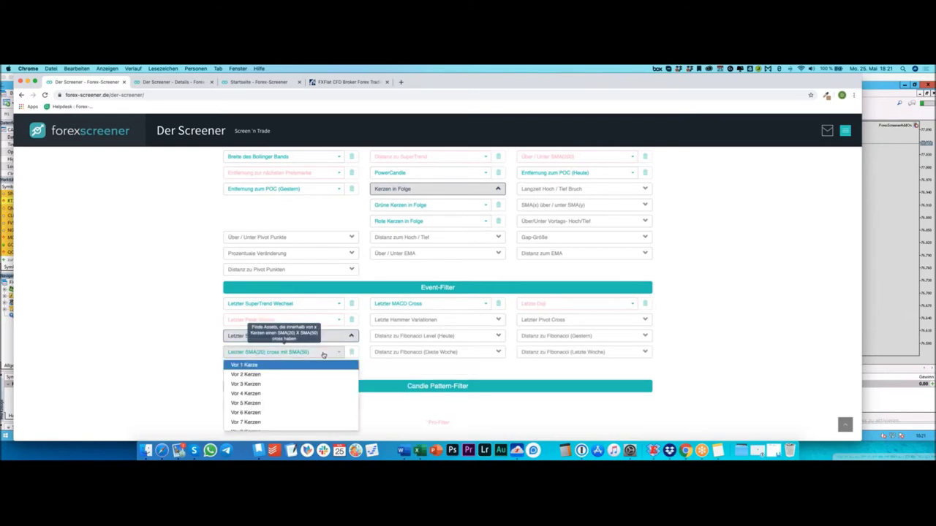
pyautogui.click(278, 365)
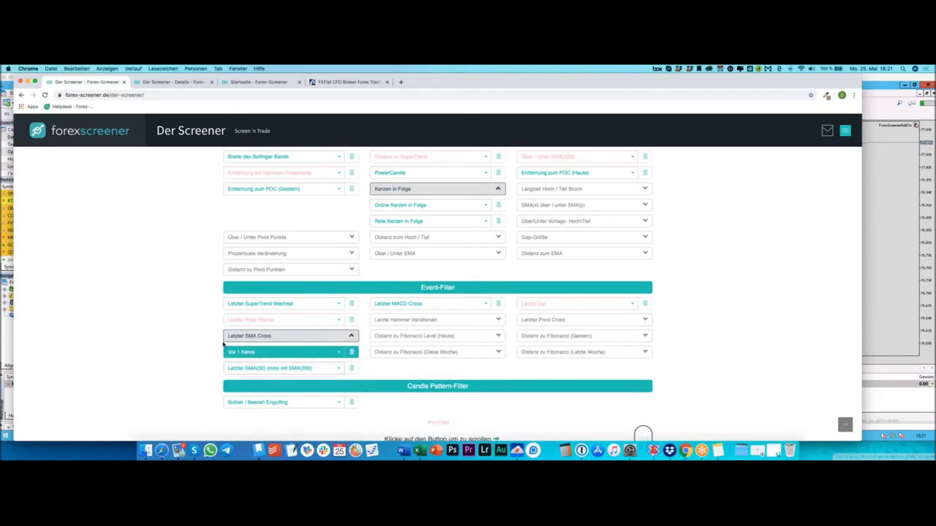
pyautogui.click(264, 358)
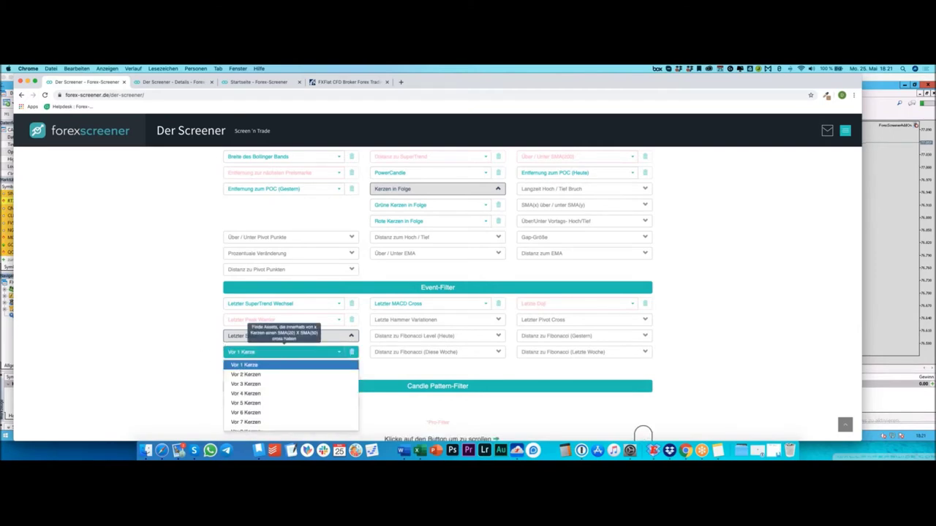
pyautogui.click(280, 358)
pyautogui.click(280, 369)
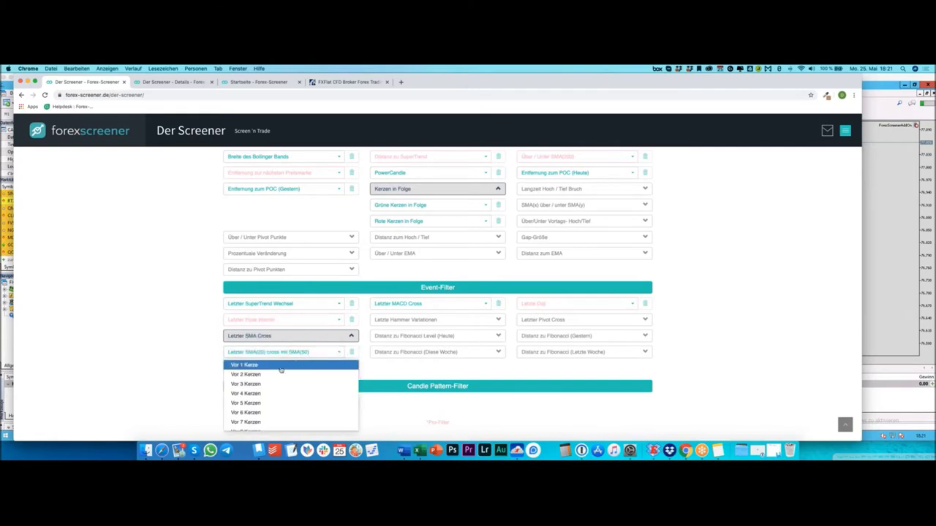
pyautogui.click(280, 368)
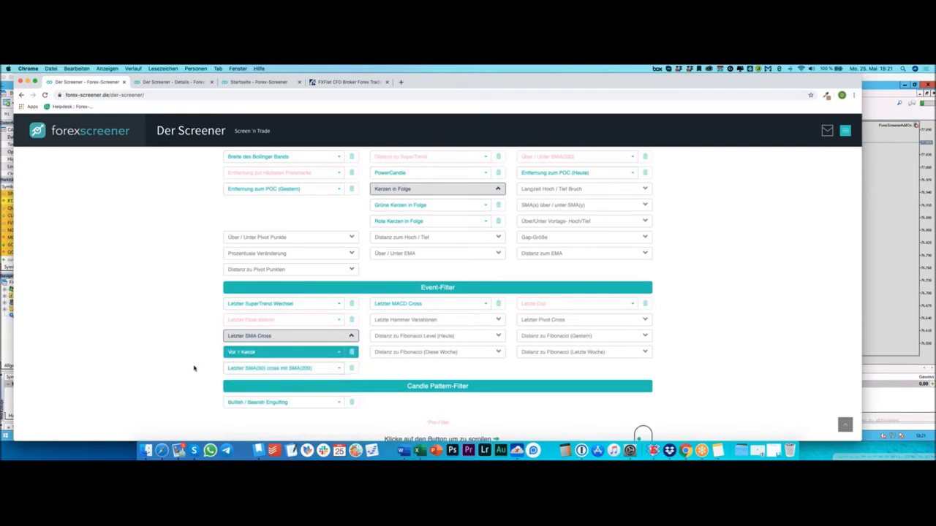
pyautogui.scroll(-5, 194, 367)
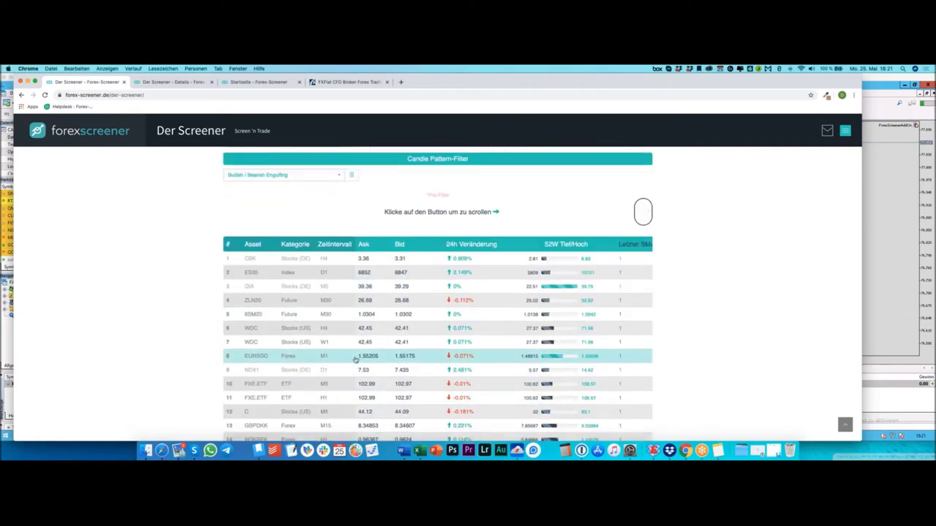
pyautogui.scroll(-5, 356, 360)
pyautogui.scroll(4, 355, 360)
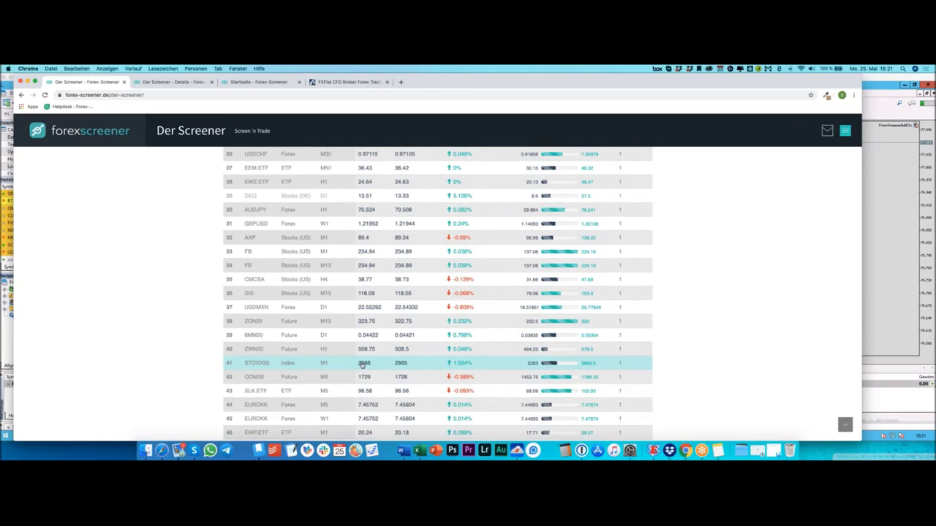
# Change the Letzter SMA(20) cross mit SMA(50) filter to Vor 3 Kerzen.
pyautogui.scroll(8, 361, 367)
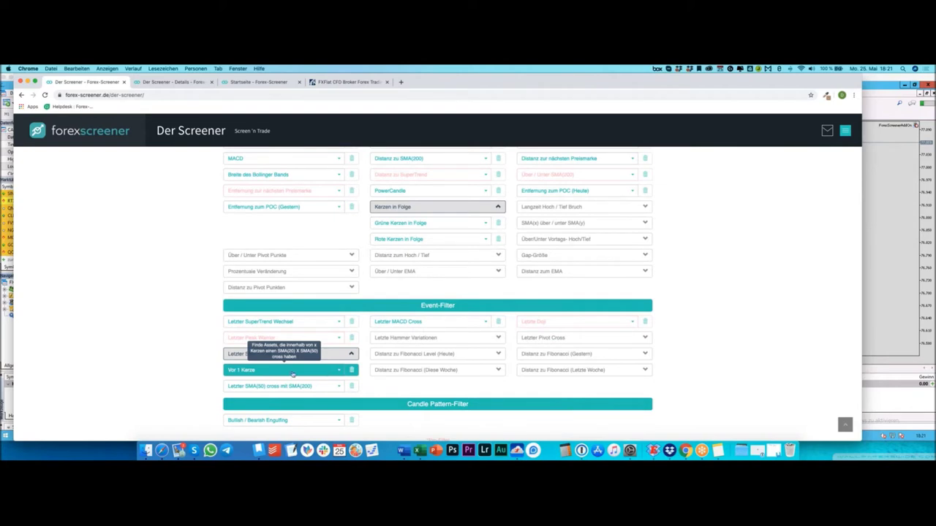
pyautogui.click(236, 372)
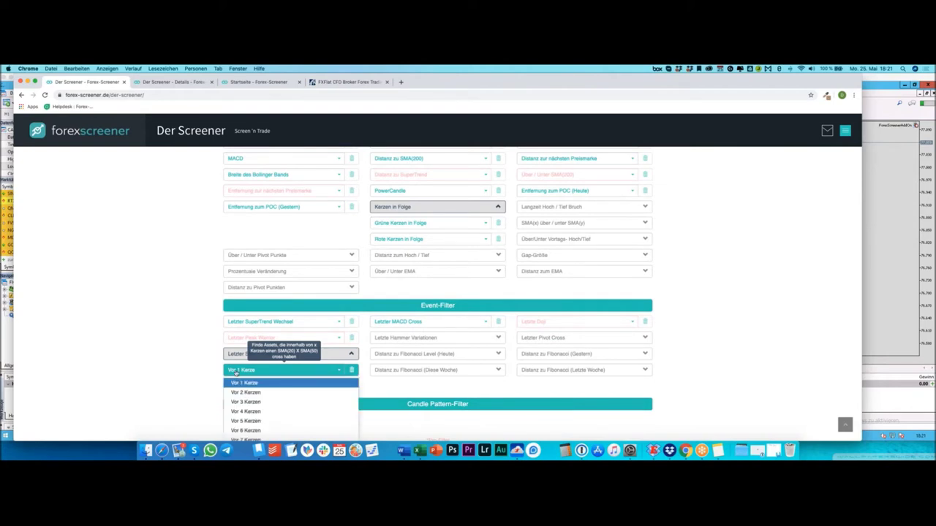
pyautogui.click(271, 402)
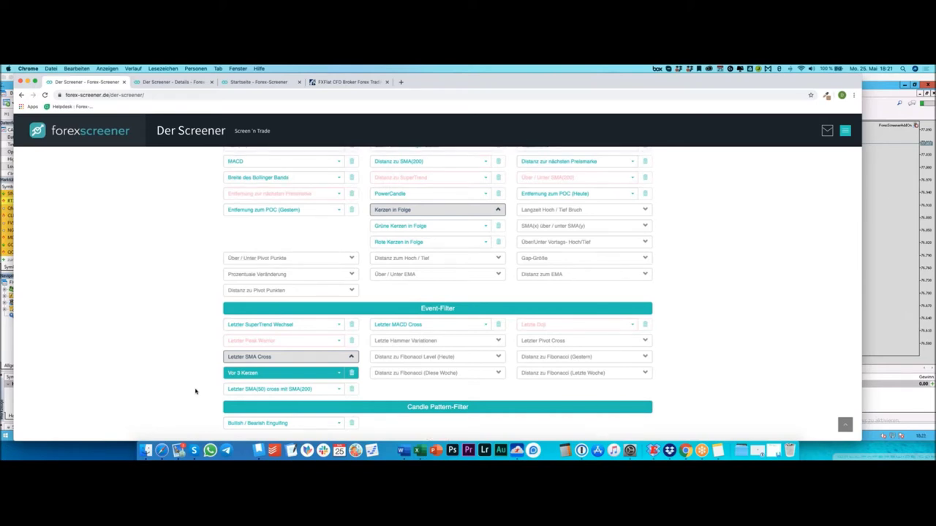
# Set the Zeitintervall filter to M15 and check the assets matching the SMA cross.
pyautogui.scroll(2, 195, 391)
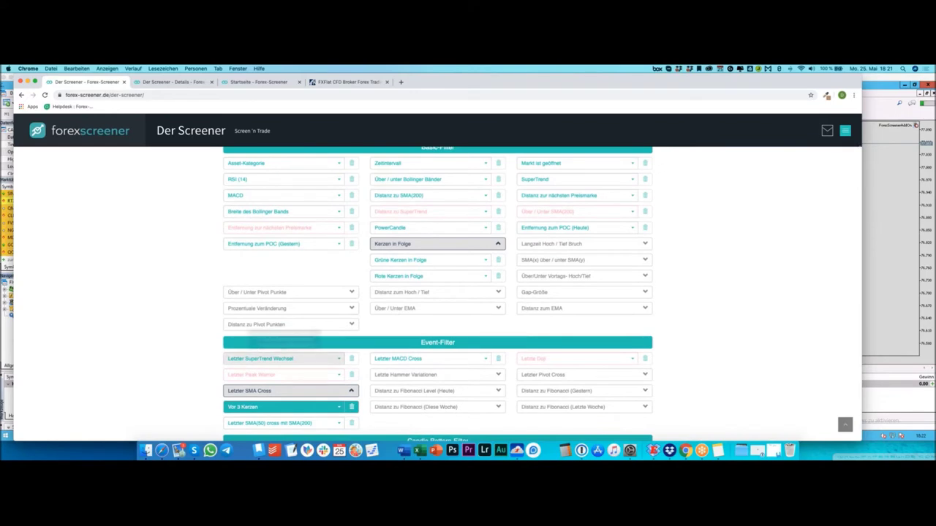
pyautogui.moveTo(391, 279); pyautogui.dragTo(461, 182)
pyautogui.click(459, 174)
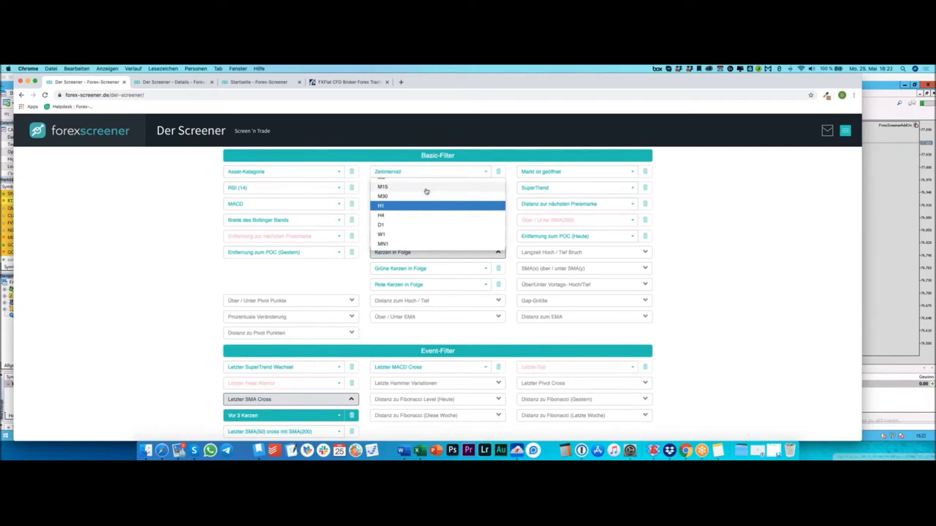
pyautogui.click(426, 188)
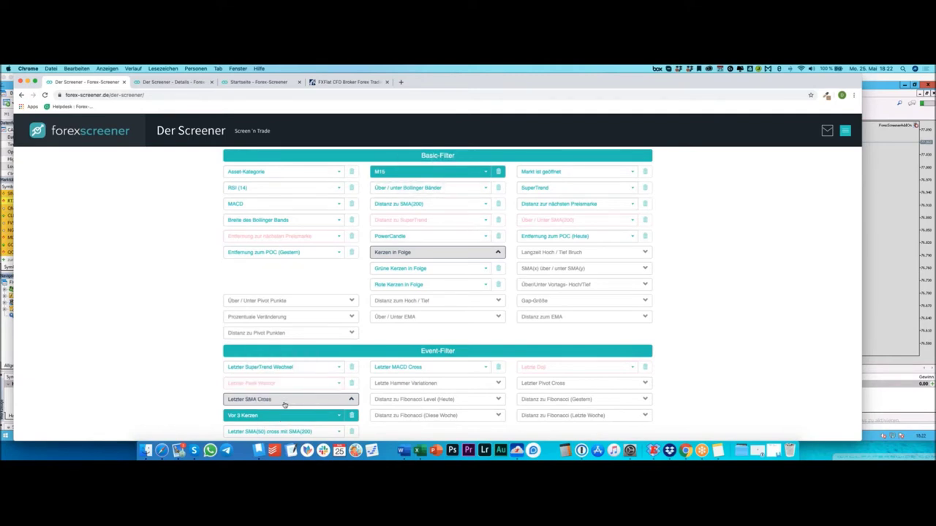
pyautogui.scroll(-10, 369, 417)
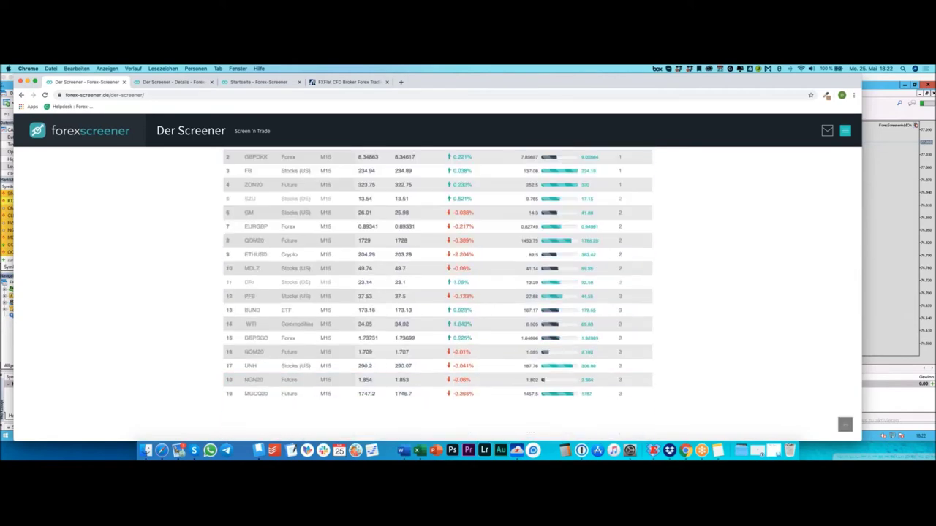
pyautogui.scroll(3, 393, 397)
# Clear the SMA cross filter and set the Letzter Shooting Star filter under Letzte Hammer Variationen to Vor 1 Kerze.
pyautogui.scroll(8, 397, 397)
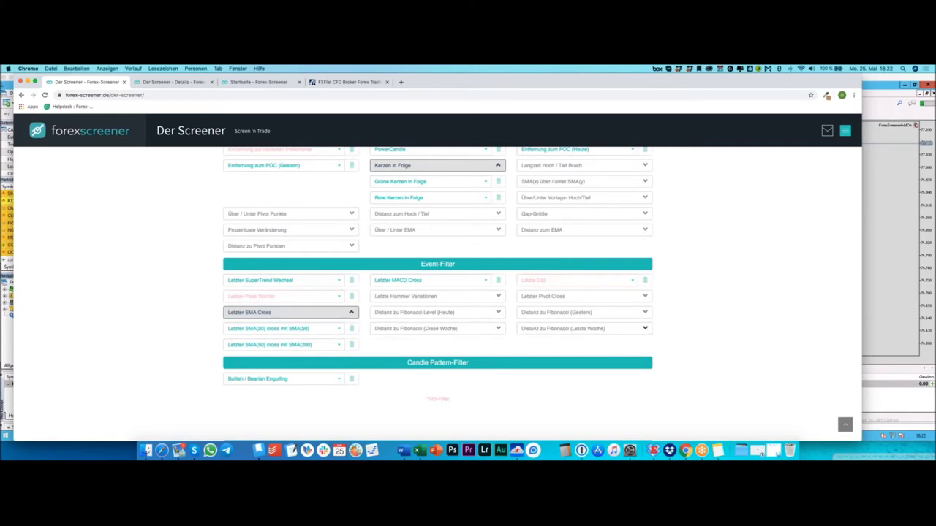
pyautogui.click(461, 298)
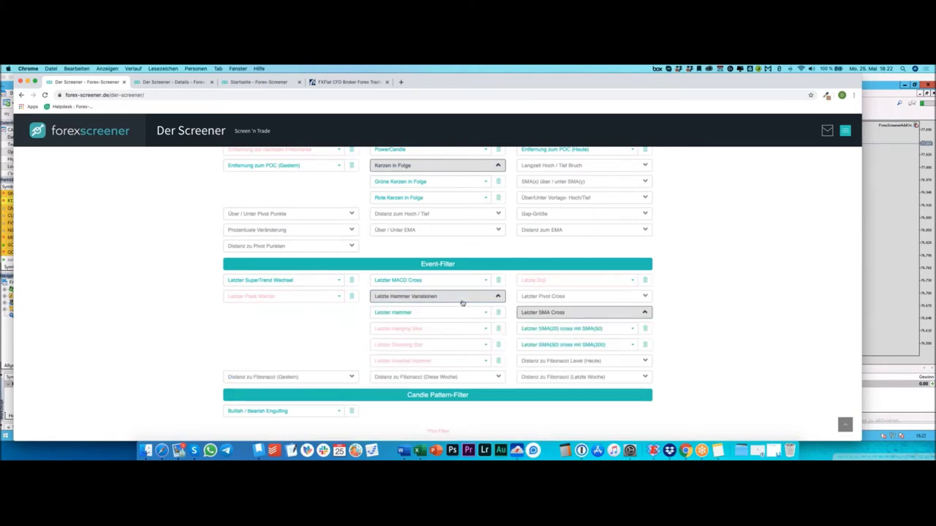
pyautogui.moveTo(468, 328)
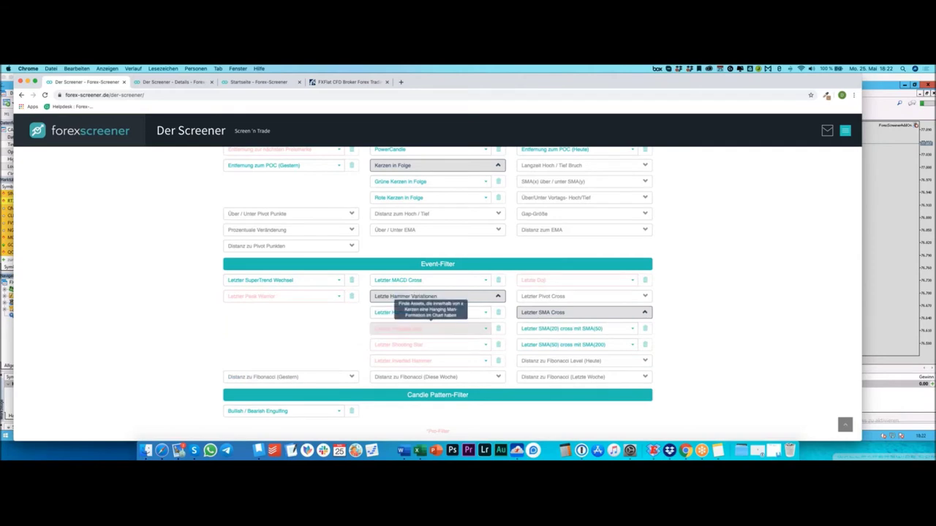
pyautogui.moveTo(452, 349)
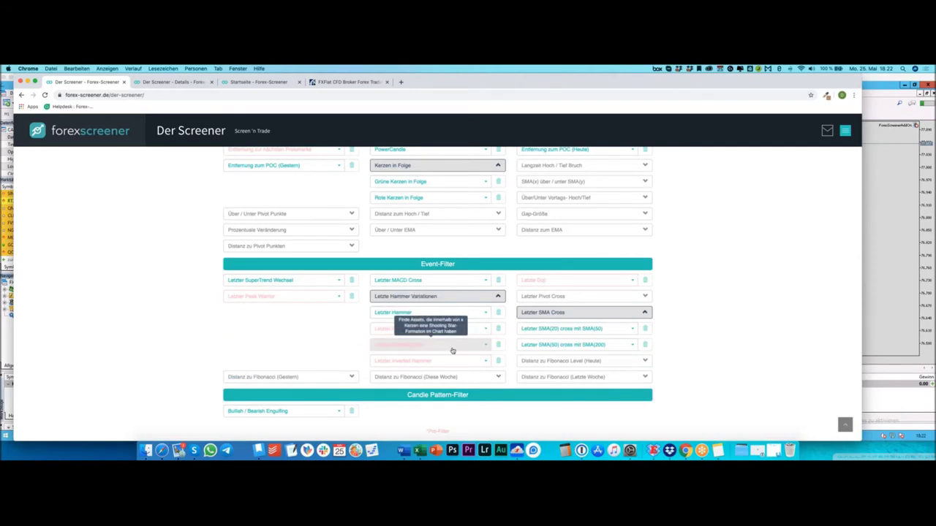
pyautogui.click(452, 351)
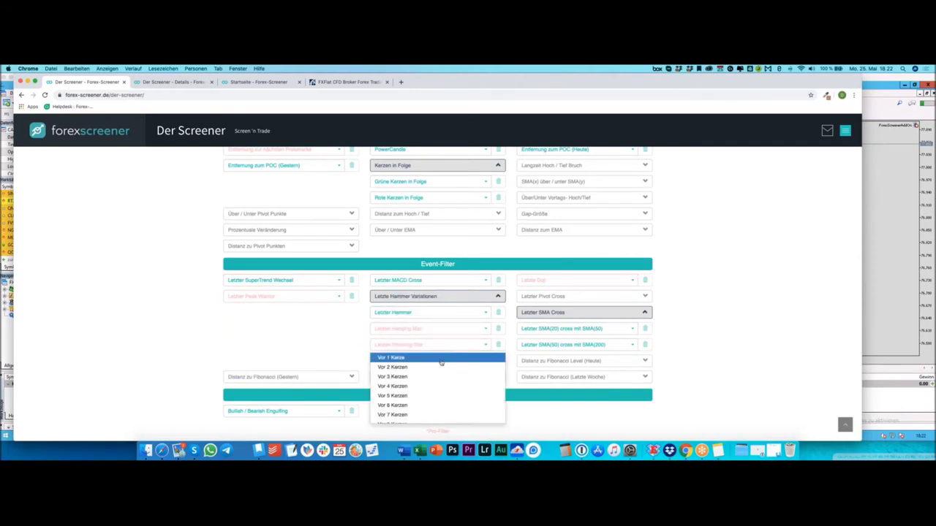
pyautogui.click(440, 358)
# Set the Zeitintervall filter to M30 and check the assets matching the Shooting Star filter.
pyautogui.scroll(1, 395, 357)
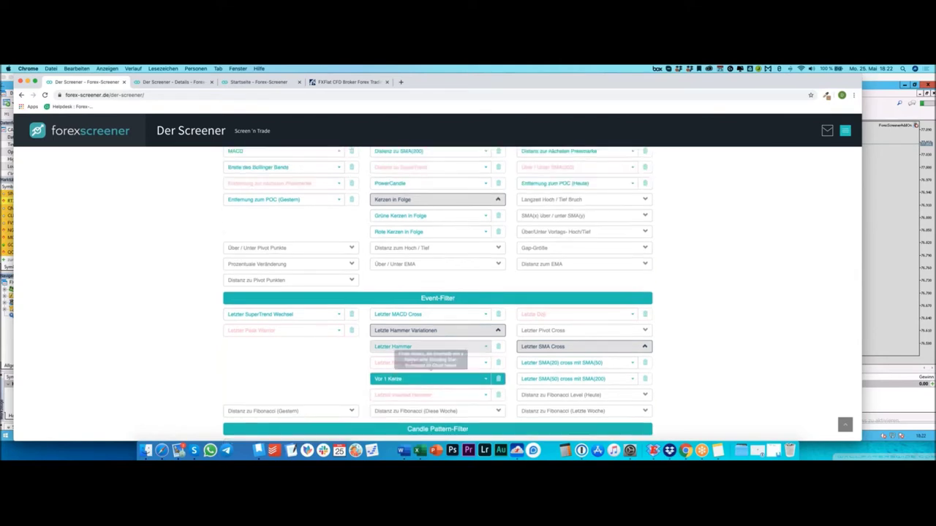
pyautogui.scroll(1, 437, 358)
pyautogui.click(429, 156)
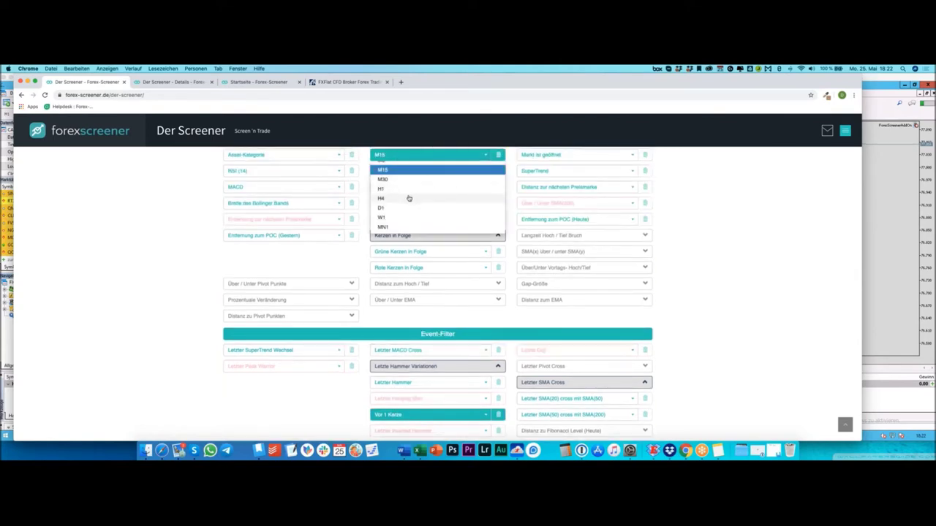
pyautogui.scroll(-1, 408, 196)
pyautogui.click(400, 176)
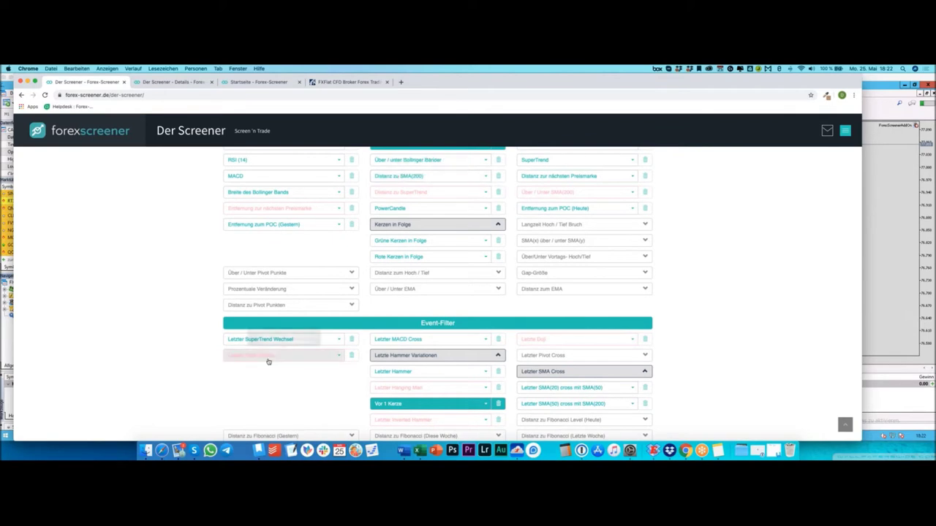
pyautogui.scroll(-6, 271, 363)
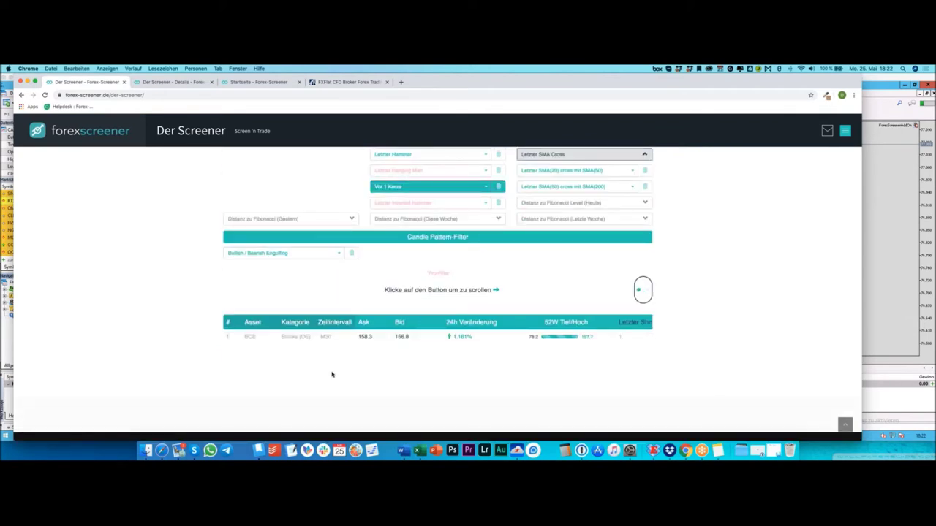
# Set the Letzter Shooting Star filter to Vor 5 Kerzen and clear it again.
pyautogui.scroll(5, 335, 373)
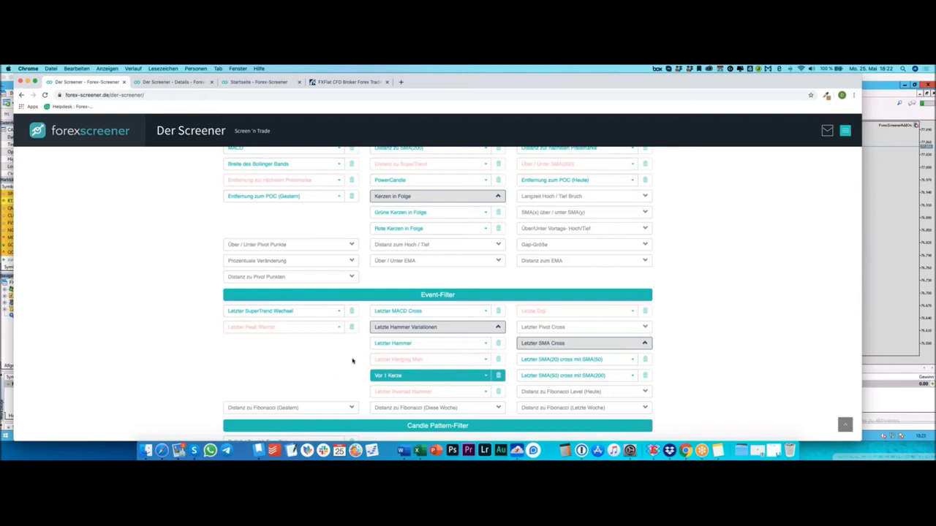
pyautogui.click(429, 375)
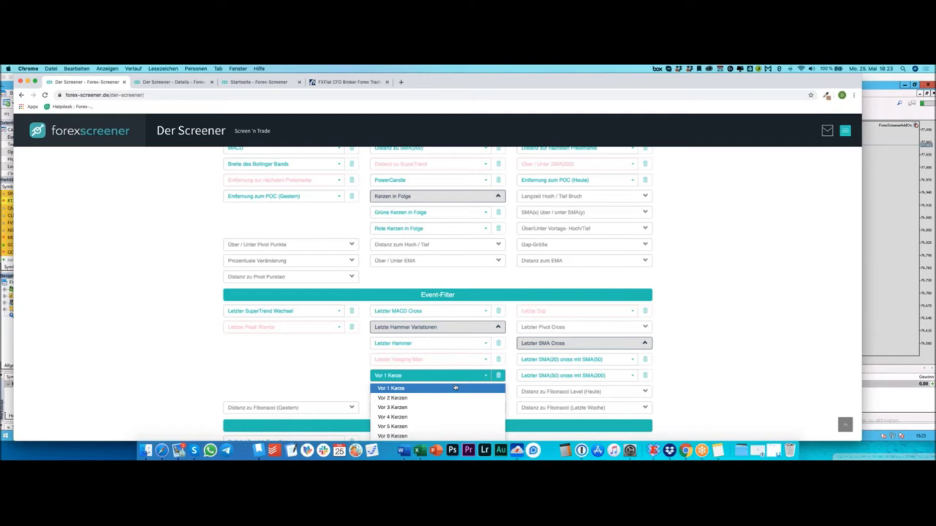
pyautogui.click(422, 426)
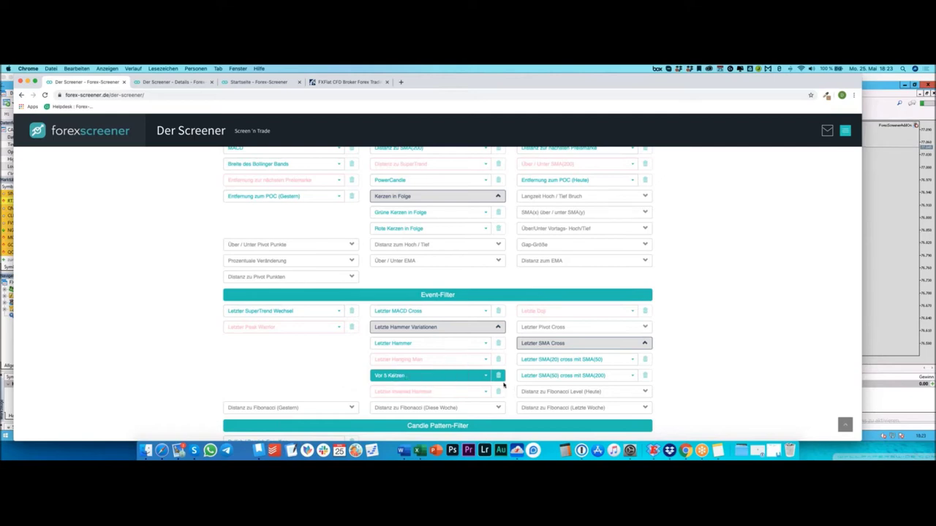
pyautogui.click(466, 377)
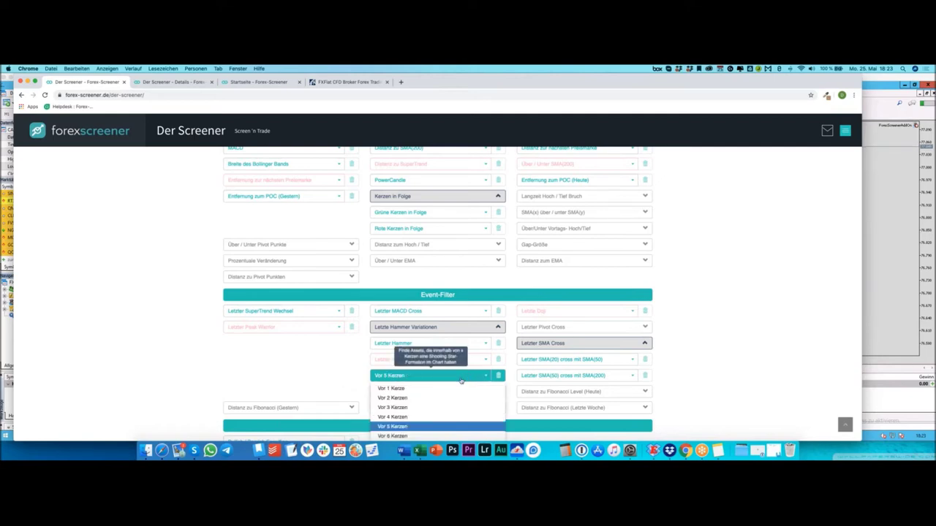
pyautogui.click(506, 378)
# Change the Zeitintervall filter to M1.
pyautogui.scroll(3, 510, 378)
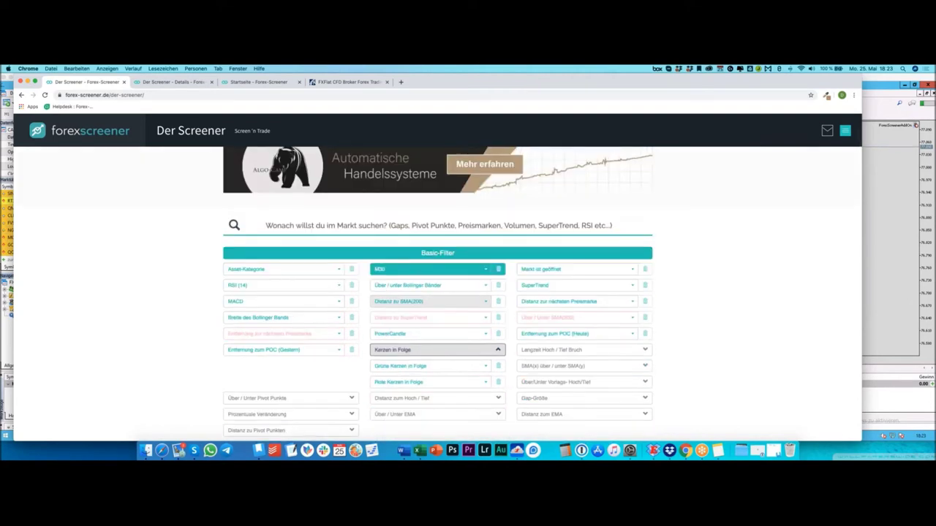
pyautogui.click(468, 269)
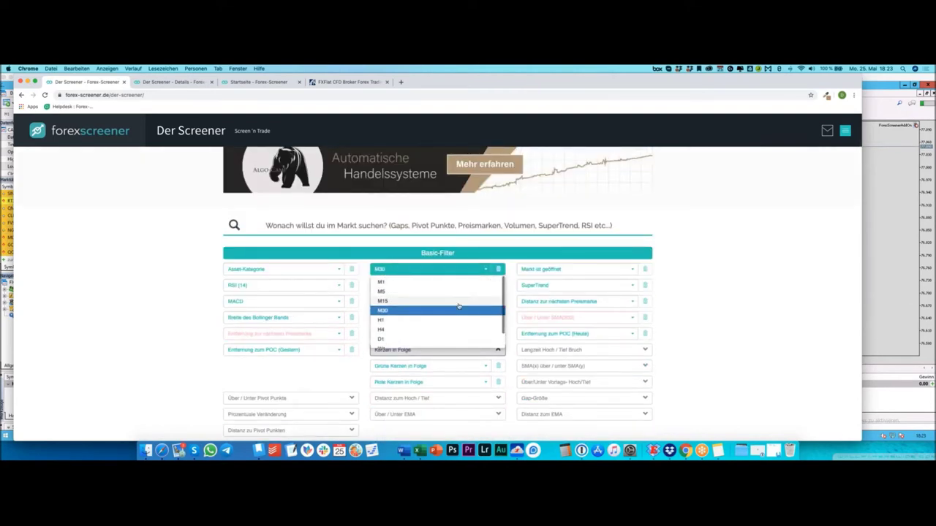
pyautogui.click(424, 282)
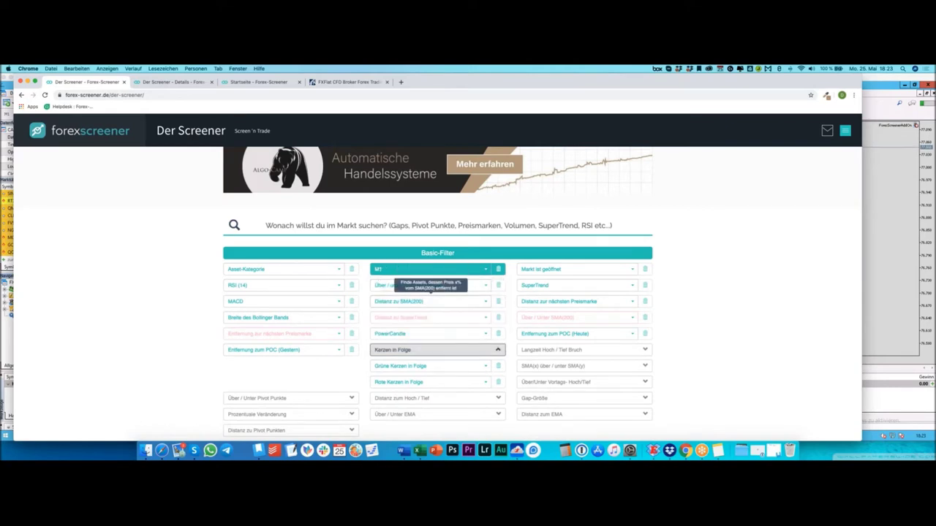
pyautogui.scroll(-2, 481, 361)
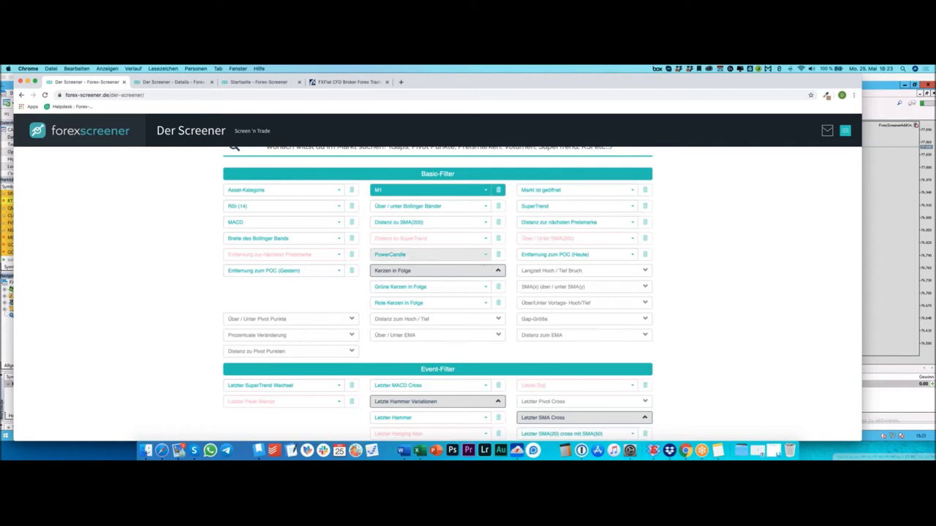
# Clear the Zeitintervall filter and set the Asset-Kategorie filter to Stocks (DE).
pyautogui.click(499, 191)
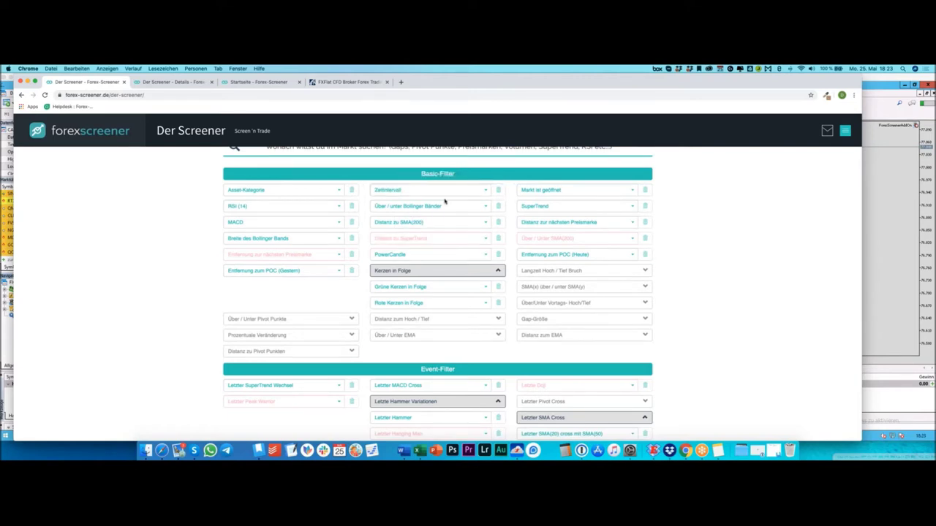
pyautogui.click(319, 190)
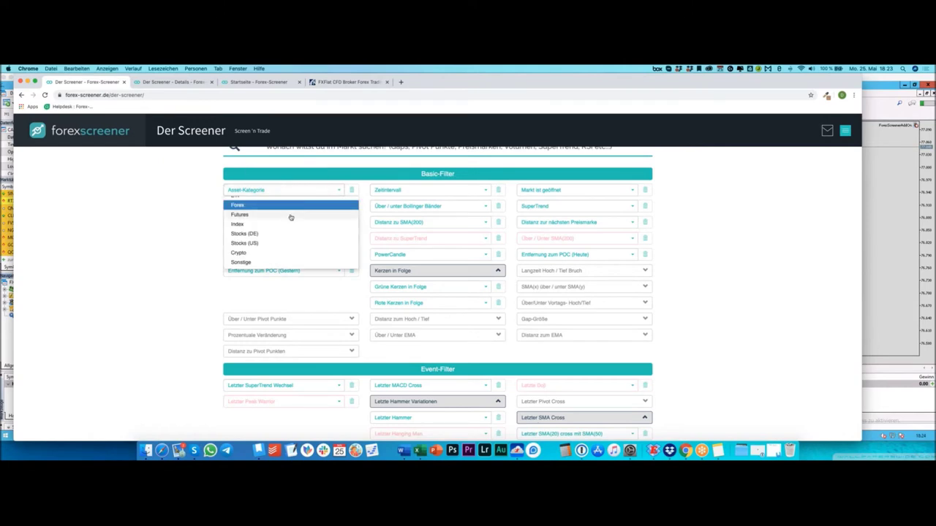
pyautogui.click(273, 233)
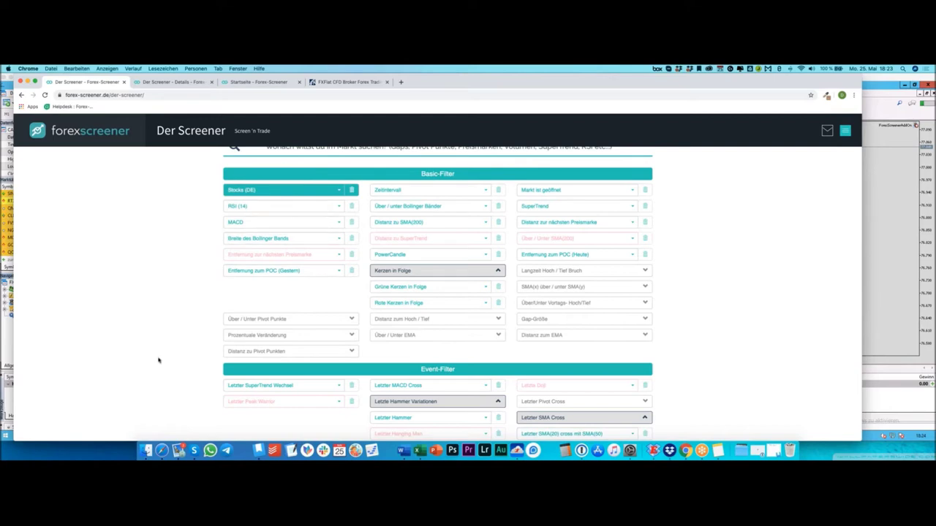
# Set the Bullish / Bearish Engulfing candle pattern filter to Bullishes Engulfing and check the matching German stocks.
pyautogui.scroll(-1, 191, 376)
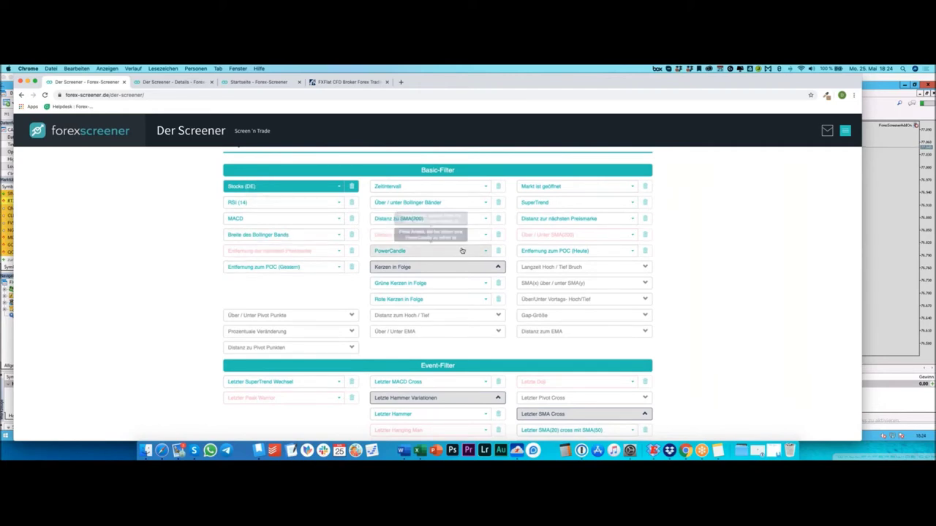
pyautogui.scroll(-2, 461, 241)
pyautogui.scroll(-2, 439, 314)
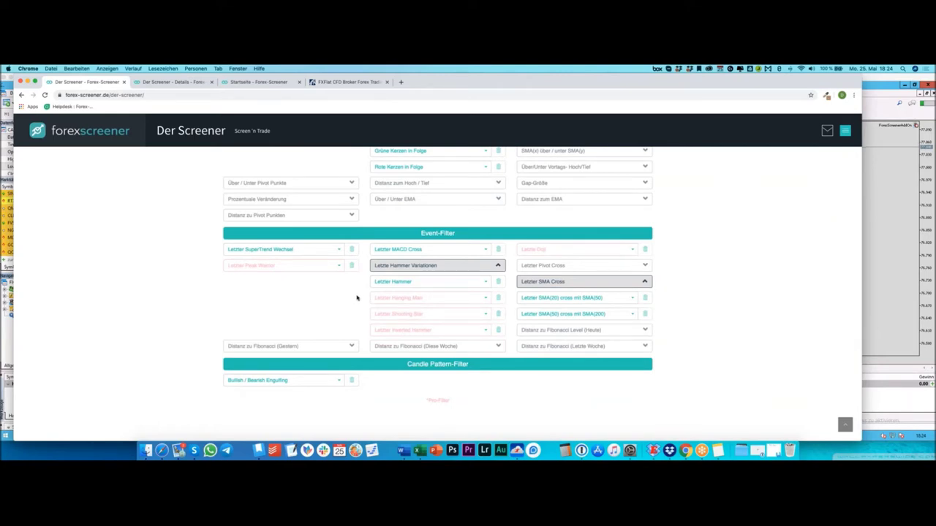
pyautogui.click(268, 383)
pyautogui.click(276, 390)
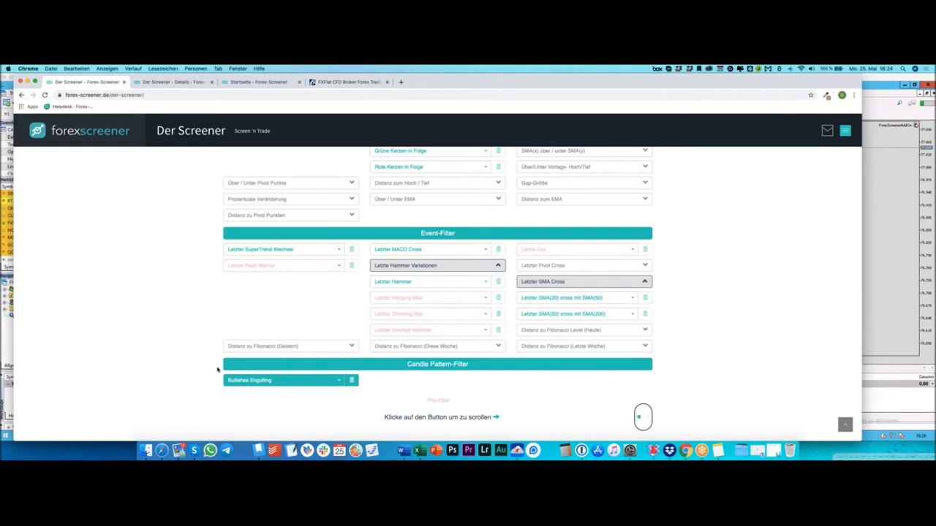
pyautogui.click(275, 381)
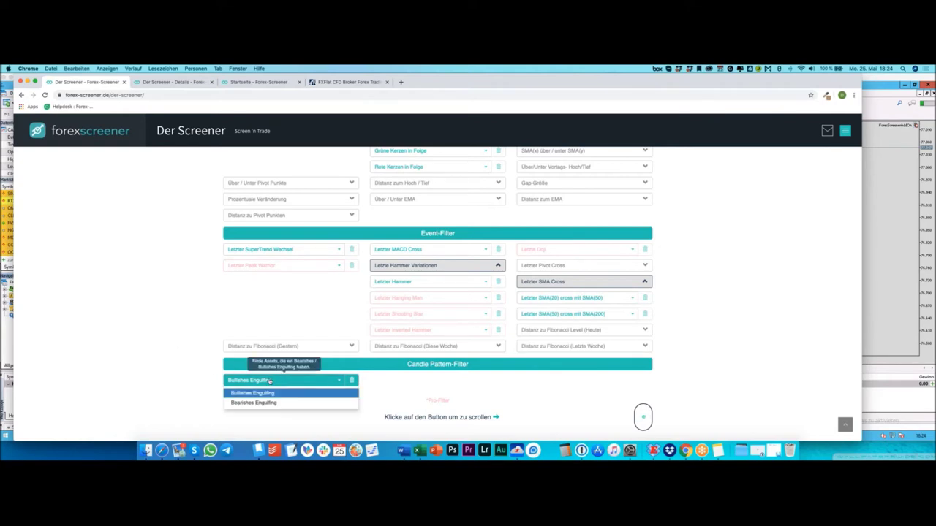
pyautogui.click(259, 417)
pyautogui.scroll(-3, 260, 418)
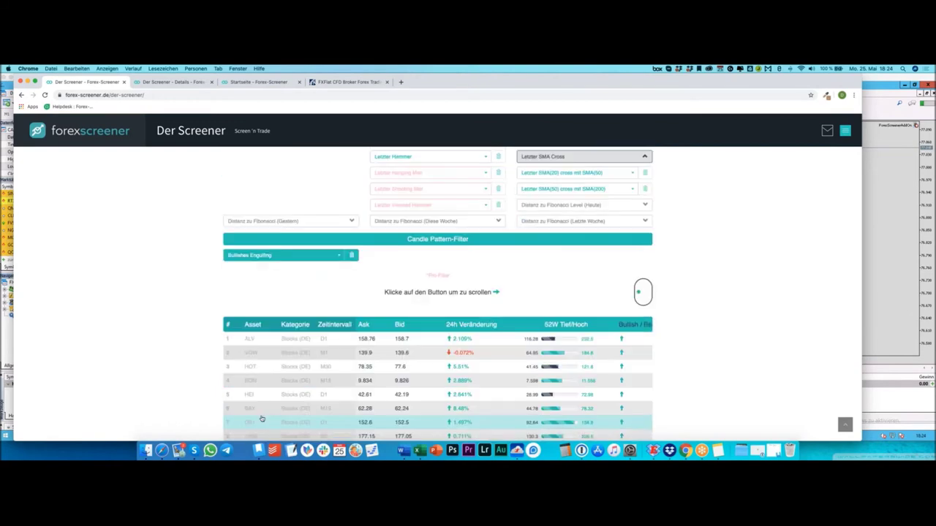
pyautogui.scroll(2, 262, 418)
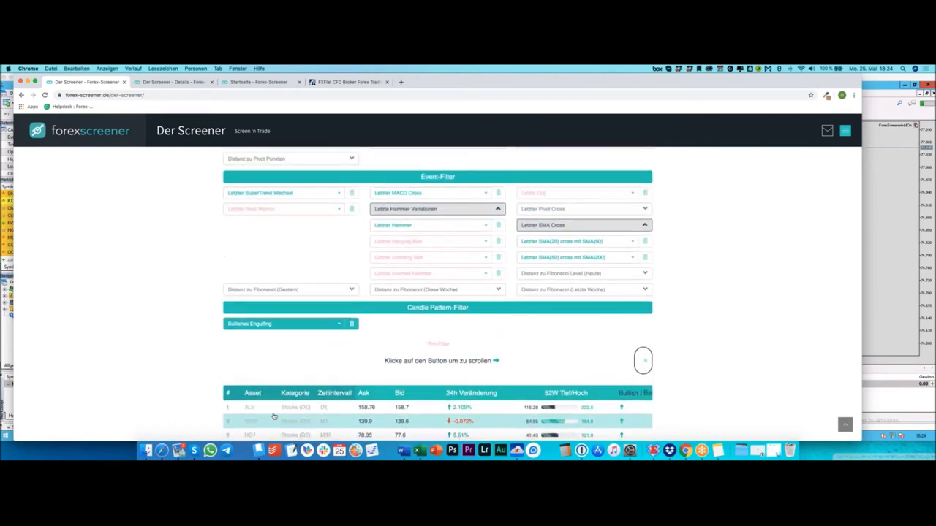
# Clear the Engulfing filter and expand all collapsed Basic-Filter groups, from Über / Unter Pivot Punkte to Langzeit Hoch / Tief Bruch.
pyautogui.click(352, 324)
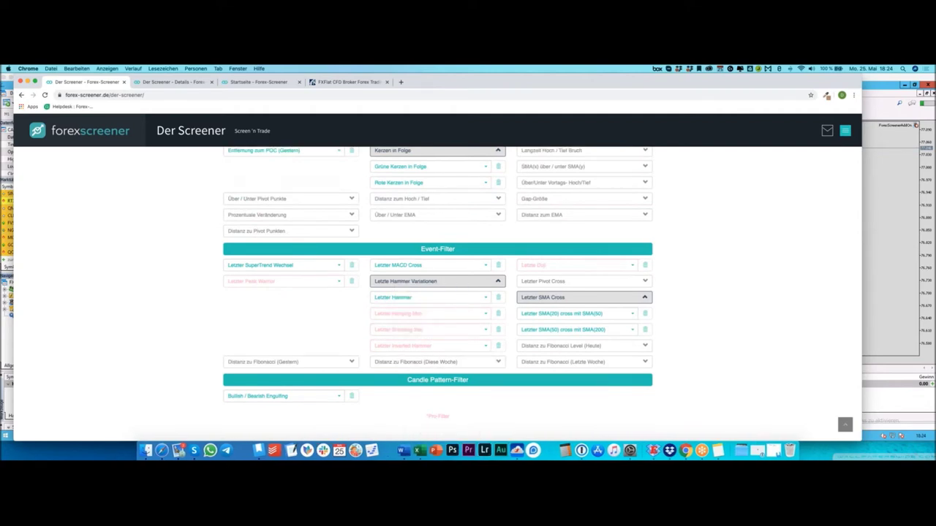
pyautogui.scroll(3, 437, 292)
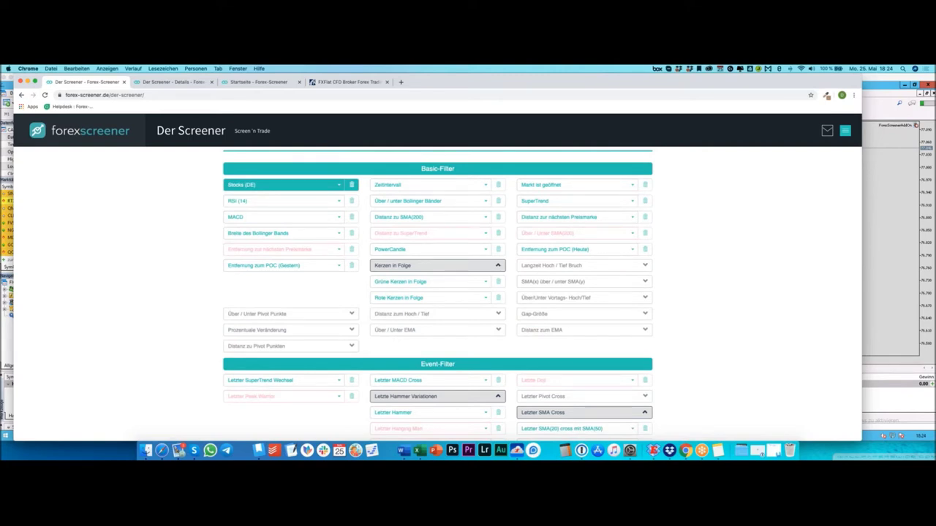
pyautogui.click(352, 315)
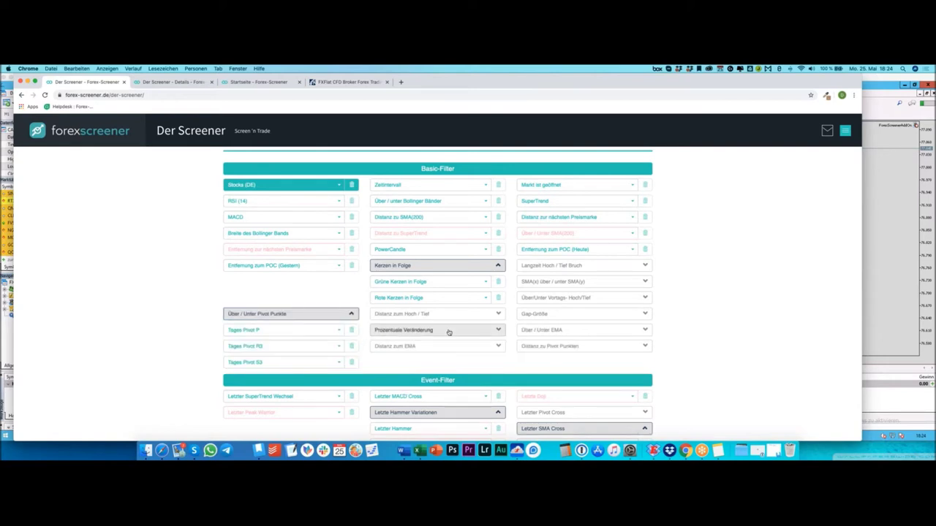
pyautogui.click(498, 314)
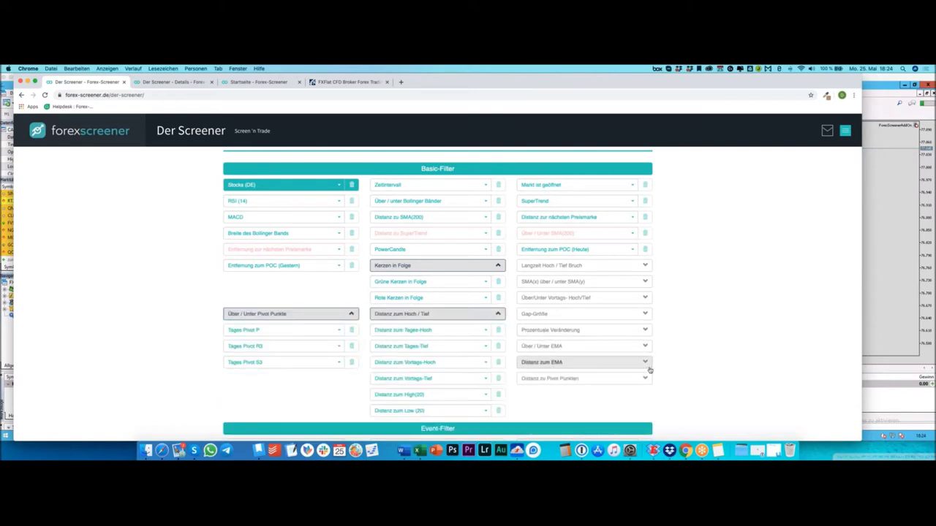
pyautogui.click(645, 378)
pyautogui.click(645, 362)
pyautogui.click(645, 346)
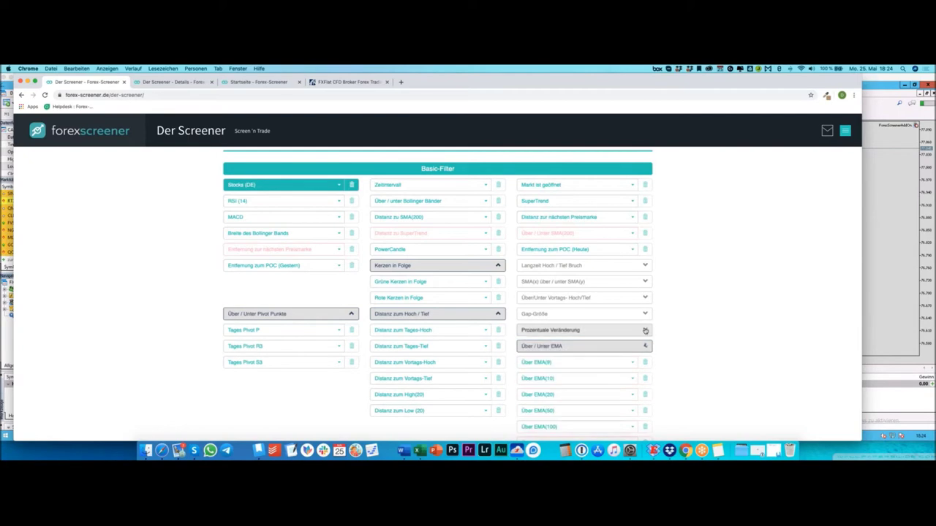
pyautogui.click(644, 330)
pyautogui.click(645, 313)
pyautogui.click(644, 297)
pyautogui.click(644, 282)
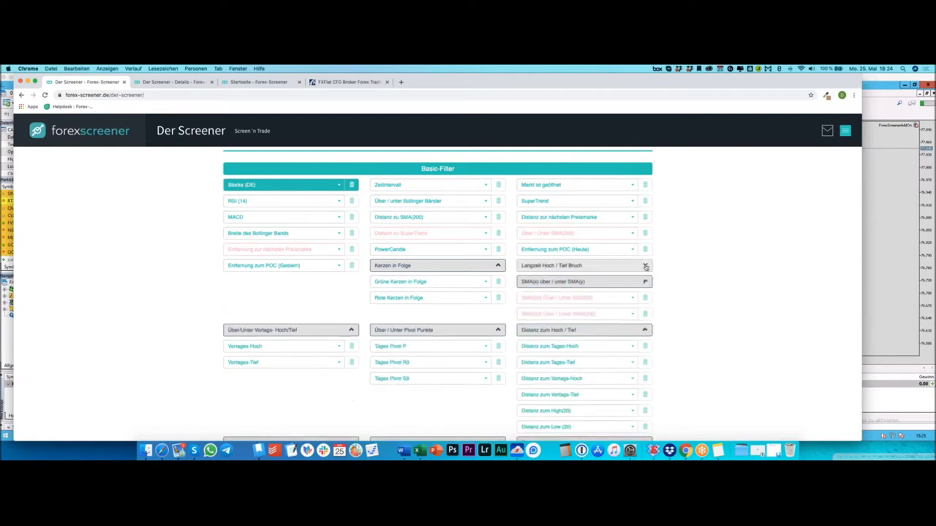
pyautogui.click(644, 265)
# Look through the expanded Basic-Filter groups and the Event-Filter section, briefly collapsing and reopening the Prozentuale Veränderung group.
pyautogui.scroll(-5, 521, 323)
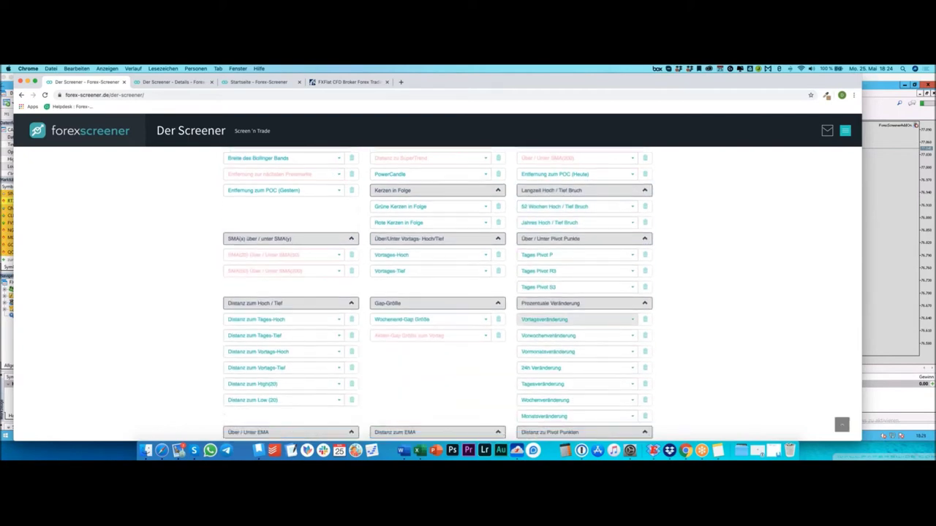
pyautogui.scroll(-5, 442, 312)
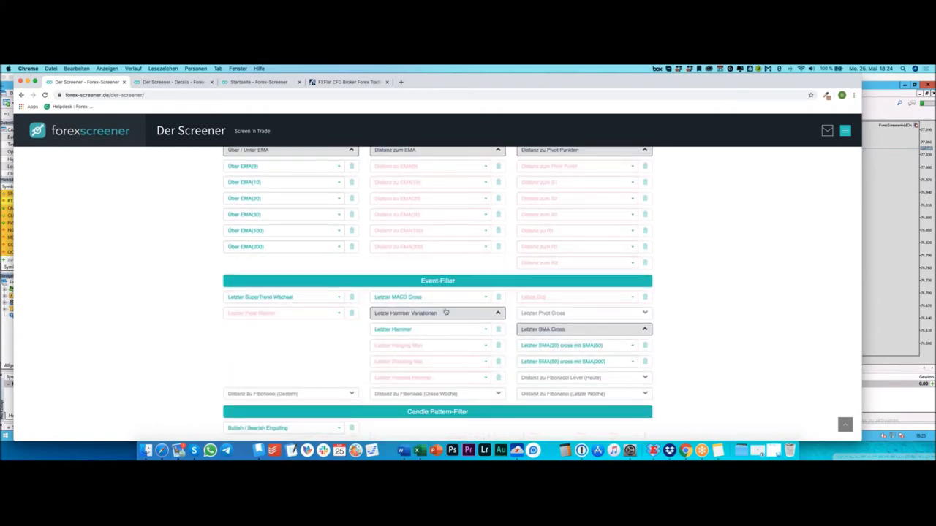
pyautogui.scroll(8, 449, 318)
pyautogui.scroll(6, 454, 320)
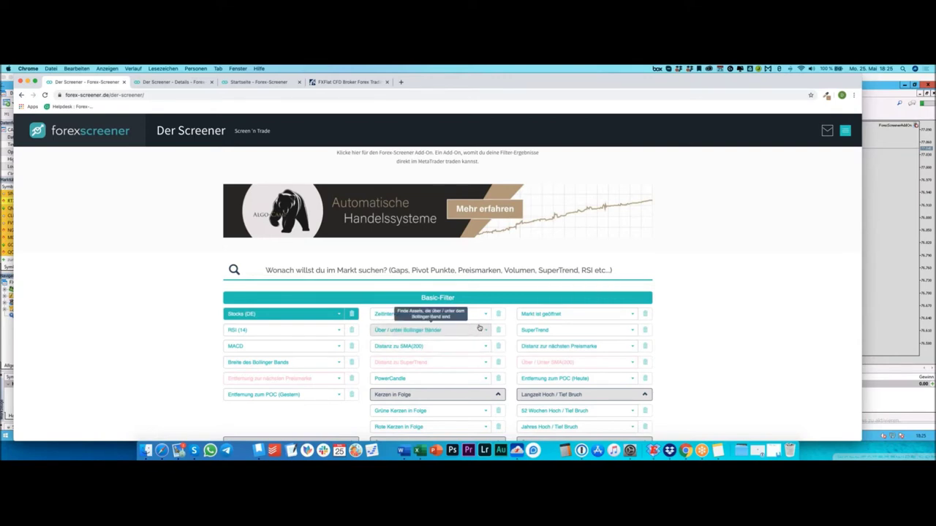
pyautogui.scroll(-1, 476, 330)
pyautogui.scroll(-5, 477, 331)
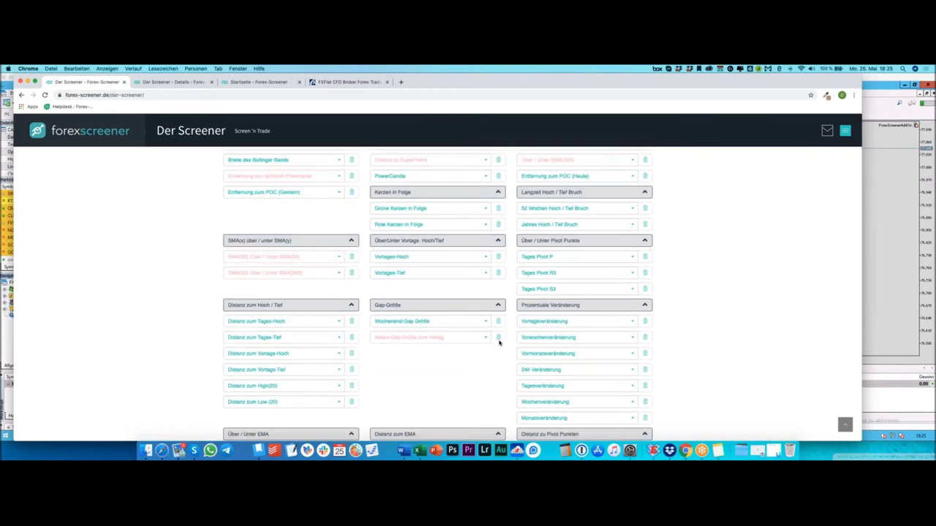
pyautogui.click(645, 305)
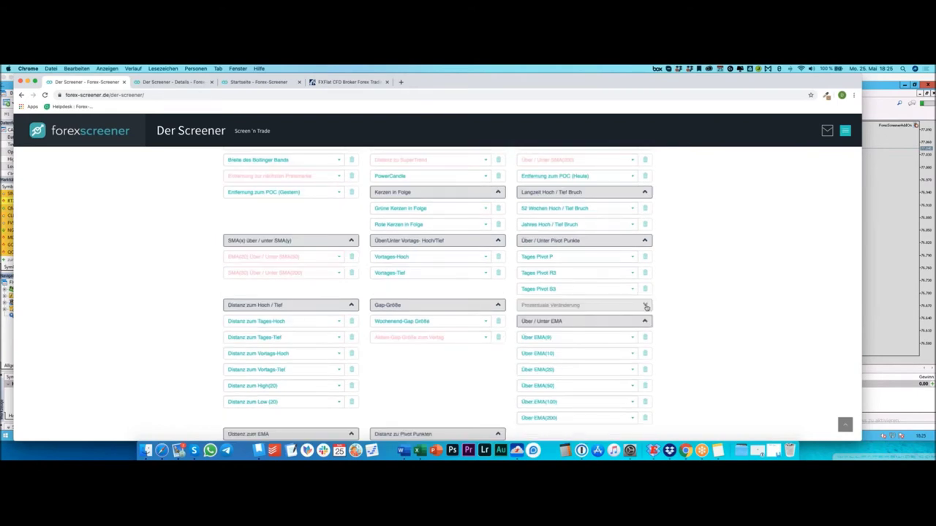
pyautogui.click(645, 306)
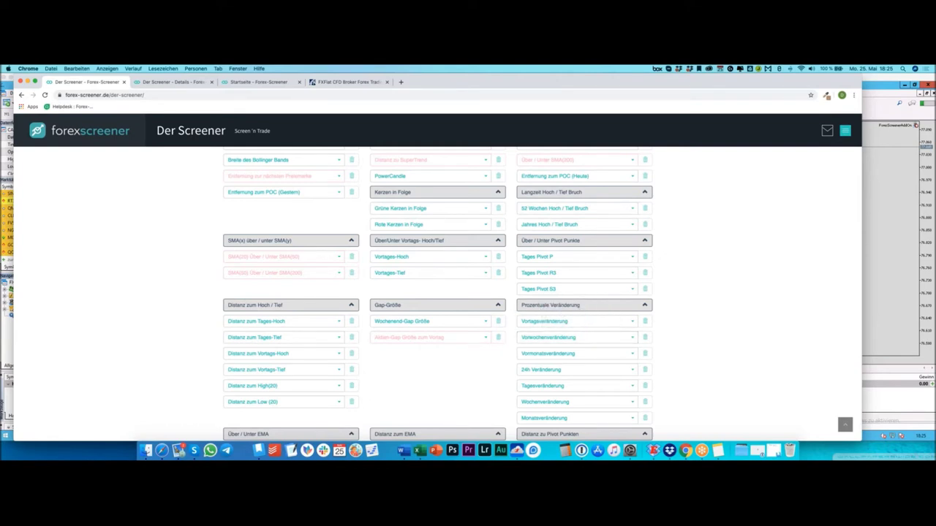
# Collapse the Distanz zum Hoch / Tief group, briefly collapse SMA(x) über / unter SMA(y), and view the Aktien-Gap Größe zum Vortag options.
pyautogui.click(350, 241)
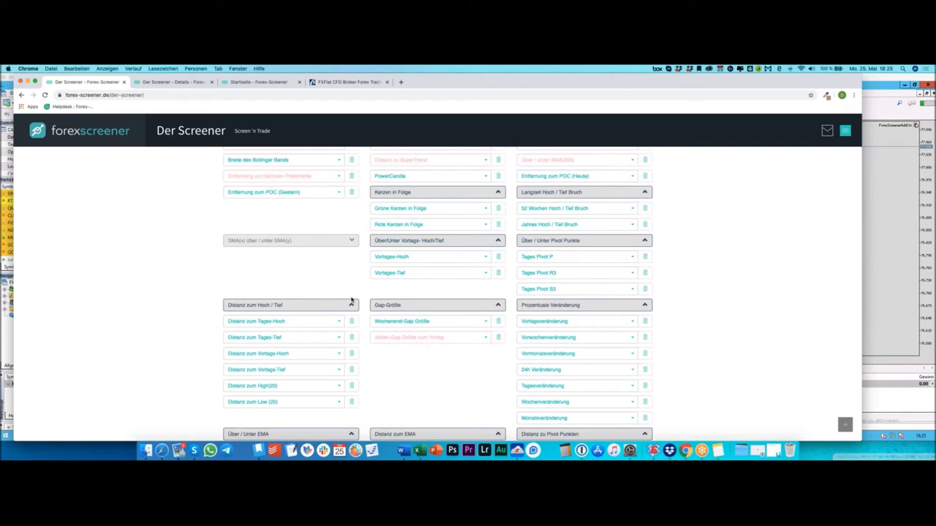
pyautogui.click(351, 305)
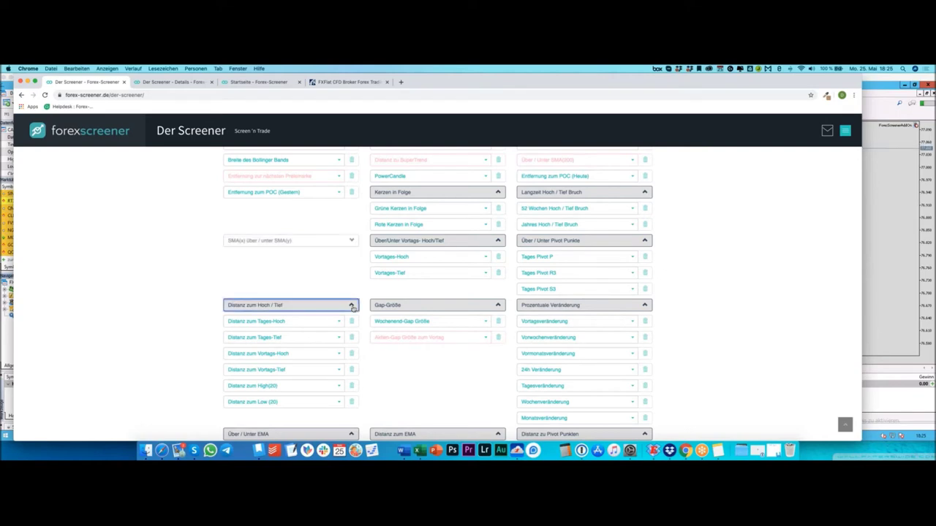
pyautogui.click(351, 242)
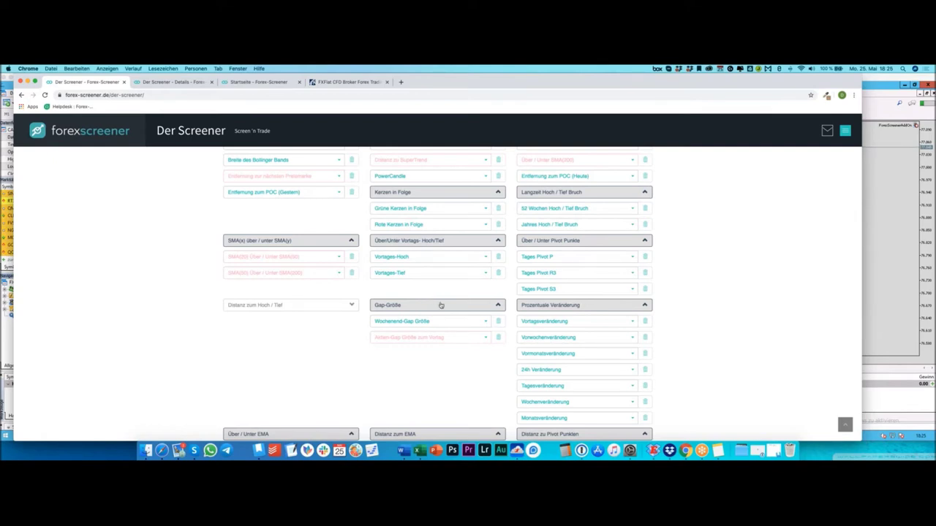
pyautogui.click(471, 340)
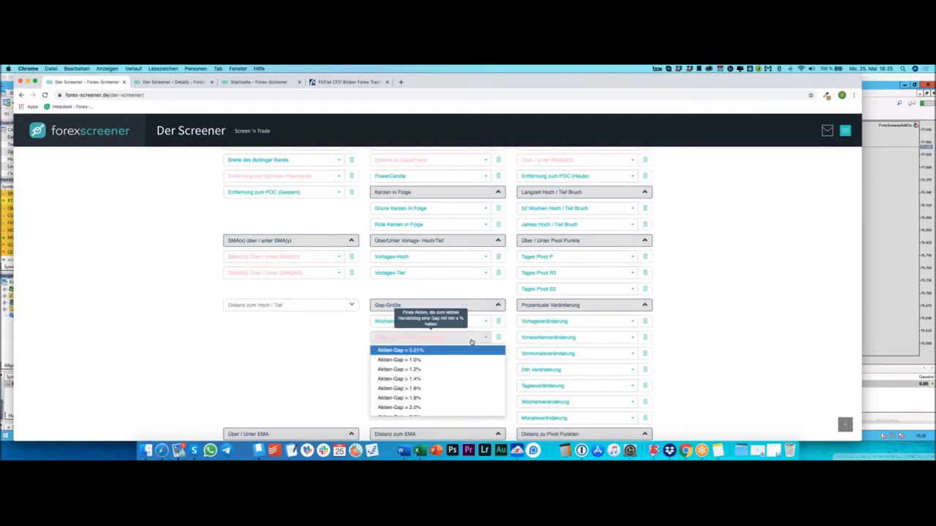
pyautogui.click(343, 358)
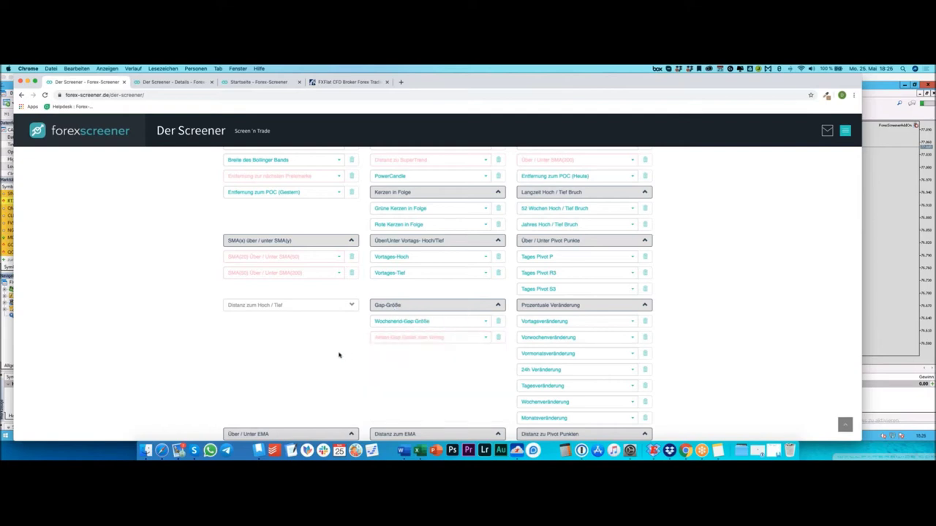
# Collapse and reopen the Letzte Hammer Variationen group in the Event-Filter section.
pyautogui.scroll(-10, 346, 369)
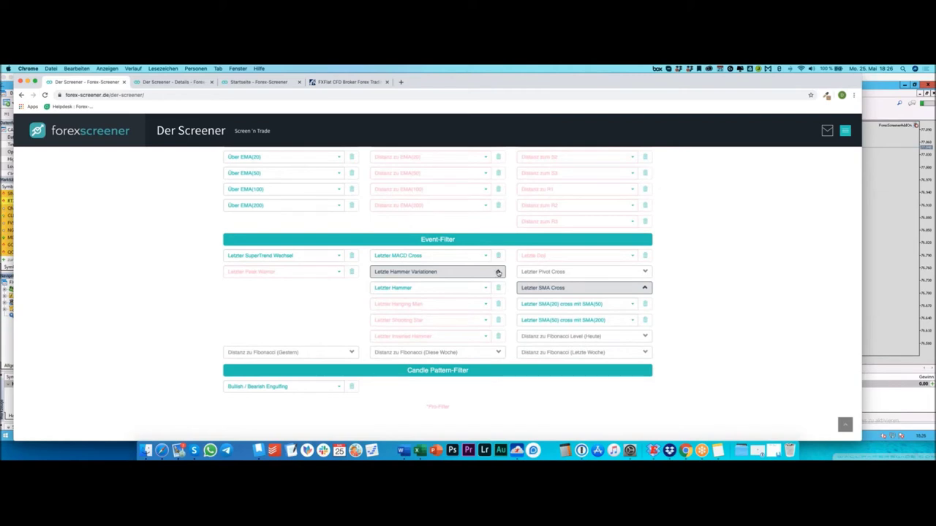
pyautogui.click(498, 272)
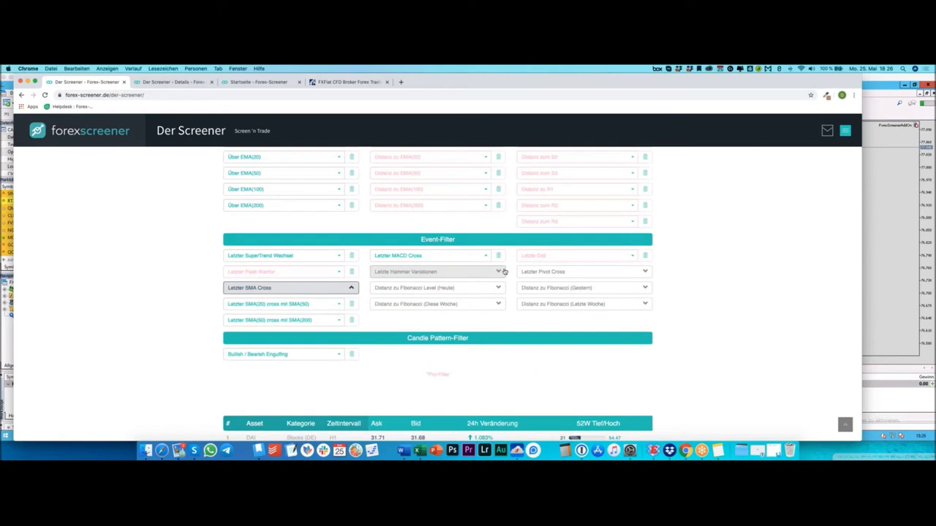
pyautogui.click(500, 272)
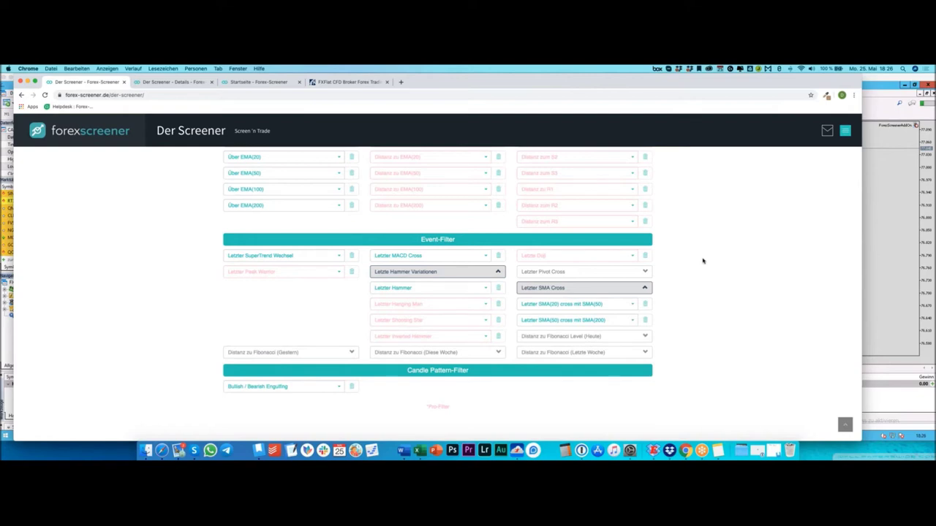
# Look through the complete filter overview, from the Basic-Filter groups to the Event-Filter and Candle Pattern-Filter sections.
pyautogui.scroll(5, 678, 283)
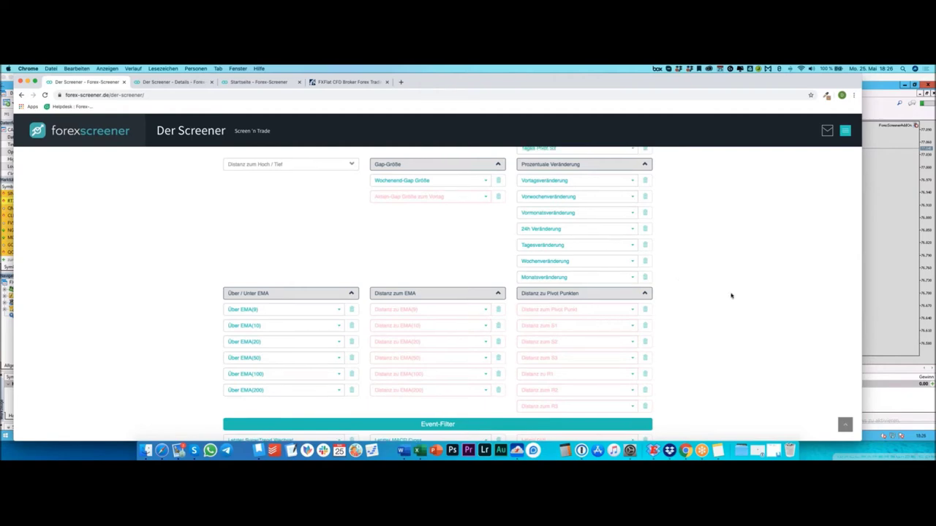
pyautogui.scroll(10, 727, 296)
pyautogui.scroll(-3, 687, 337)
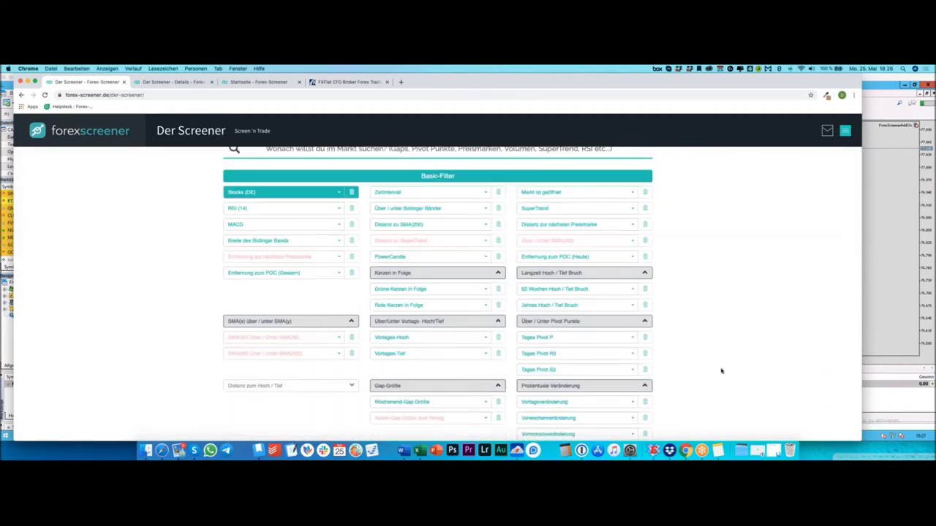
pyautogui.scroll(-3, 679, 378)
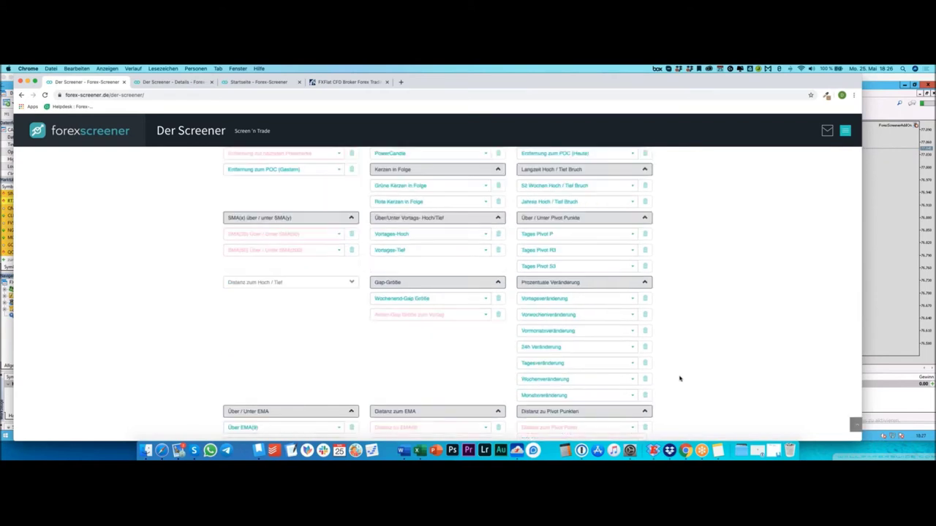
pyautogui.scroll(-4, 679, 379)
pyautogui.scroll(-5, 679, 379)
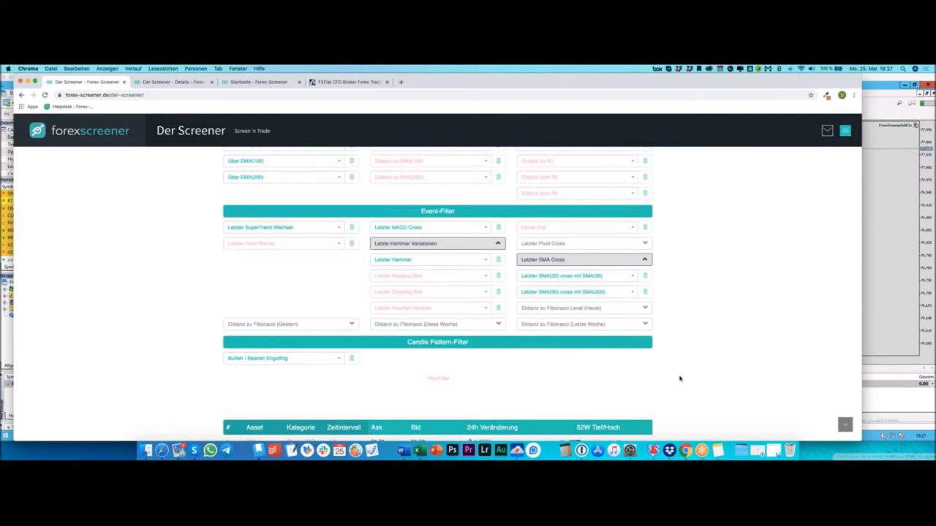
pyautogui.scroll(3, 685, 380)
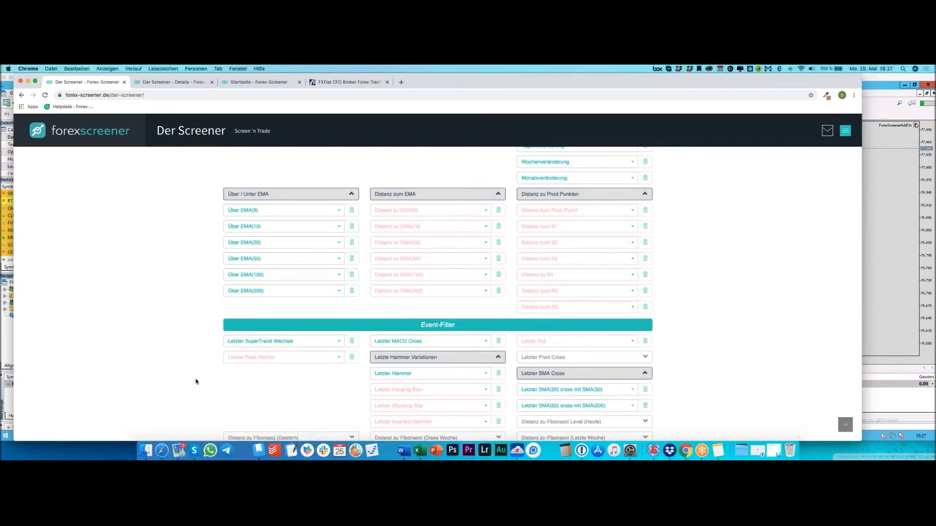
pyautogui.scroll(8, 196, 381)
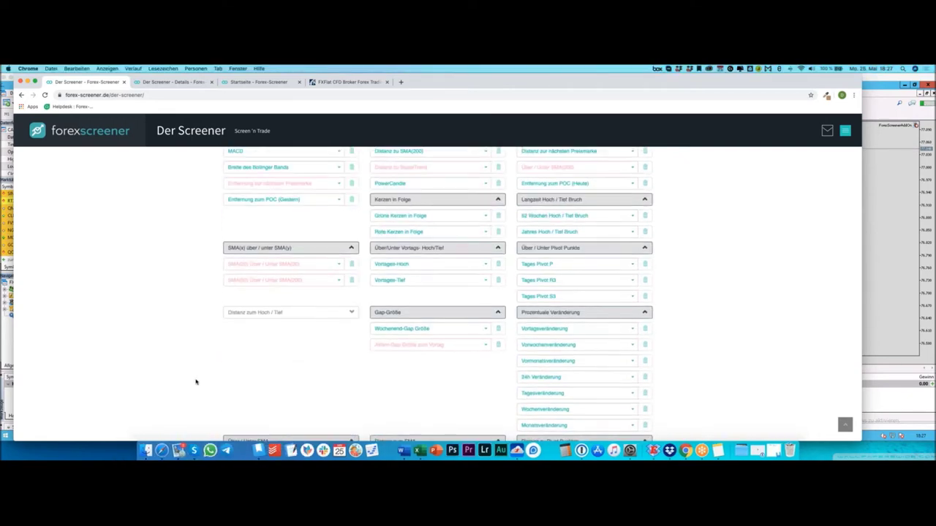
pyautogui.scroll(4, 195, 381)
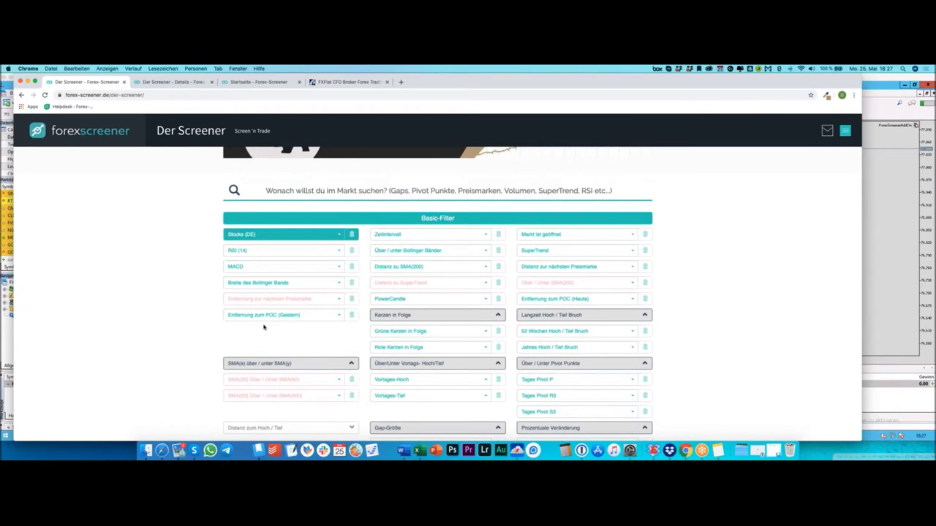
pyautogui.scroll(-8, 264, 328)
pyautogui.scroll(-5, 267, 335)
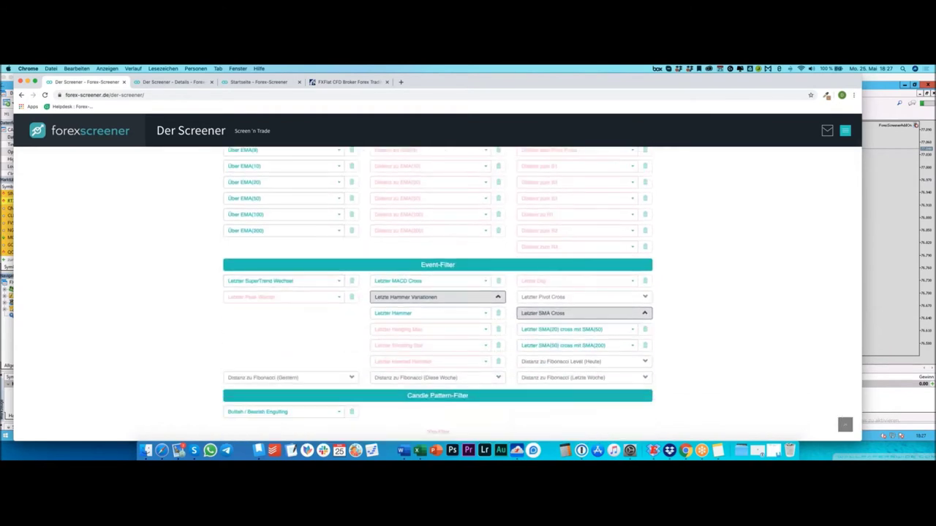
pyautogui.scroll(12, 270, 336)
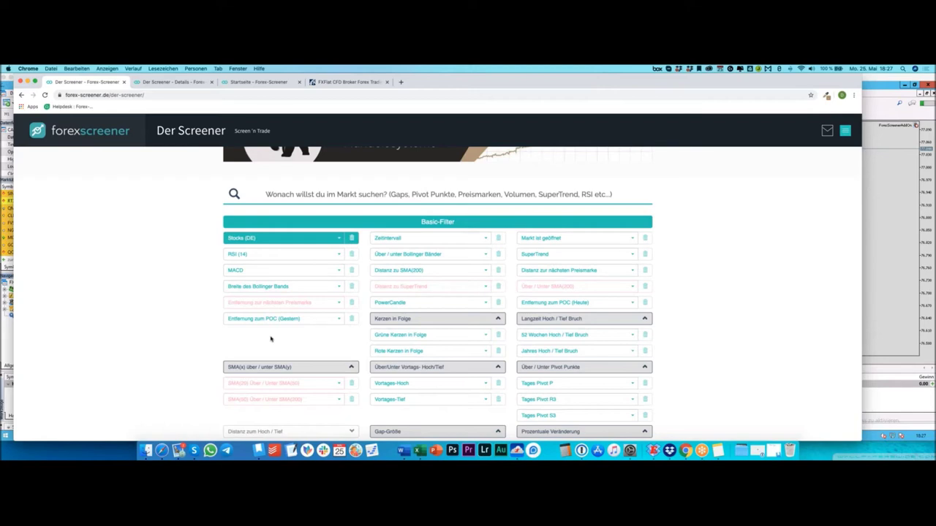
# Reload the screener page to reset all filters and search the filters for "gap".
pyautogui.click(192, 94)
pyautogui.press('Return')
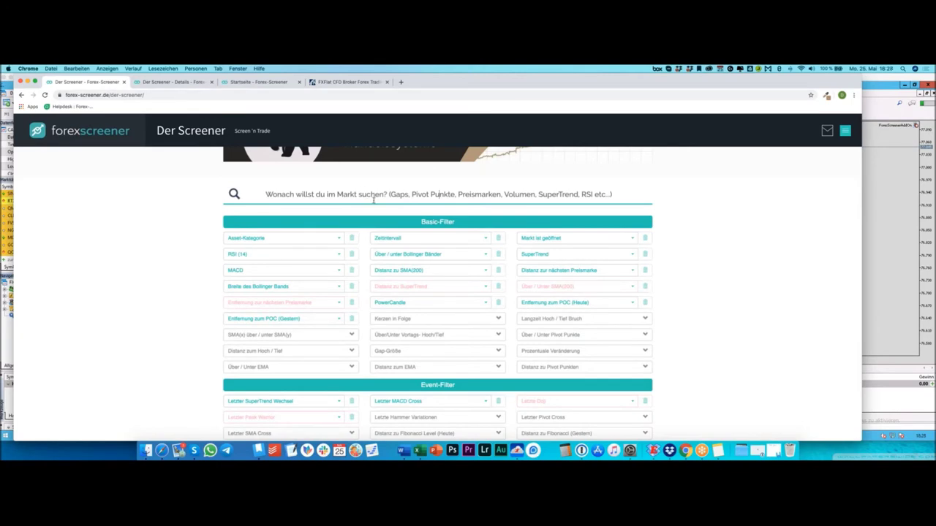
pyautogui.write('gap')
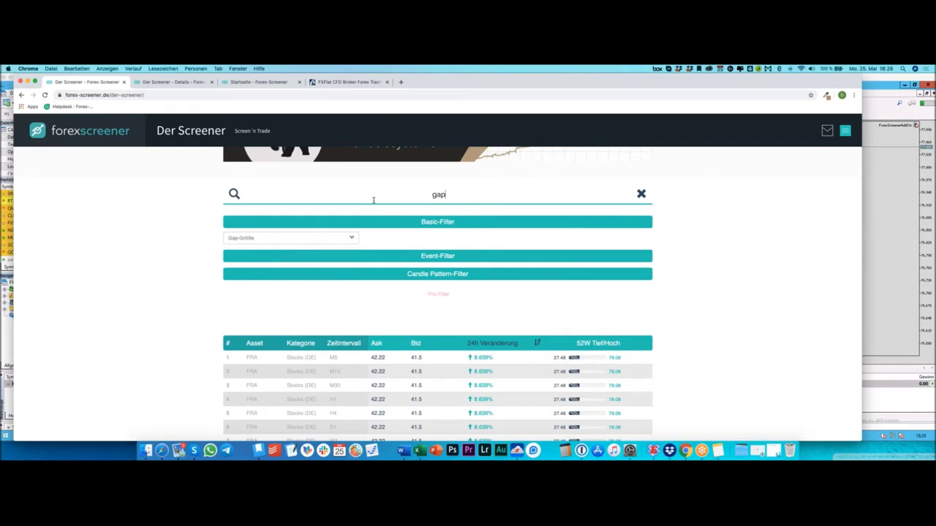
# Search the filters for "sma" twice, clearing the search field after each search.
pyautogui.press('super+a')
pyautogui.write('sma')
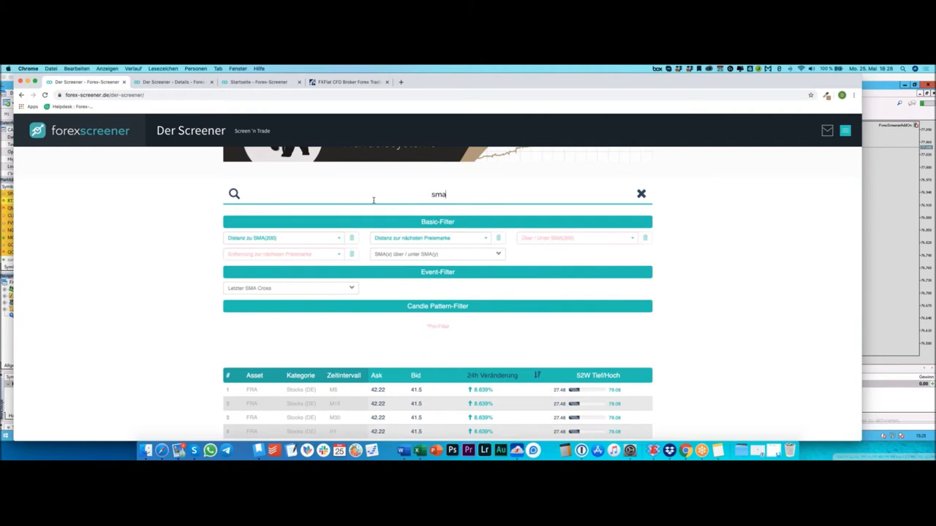
pyautogui.press('BackSpace')
pyautogui.press('BackSpace')
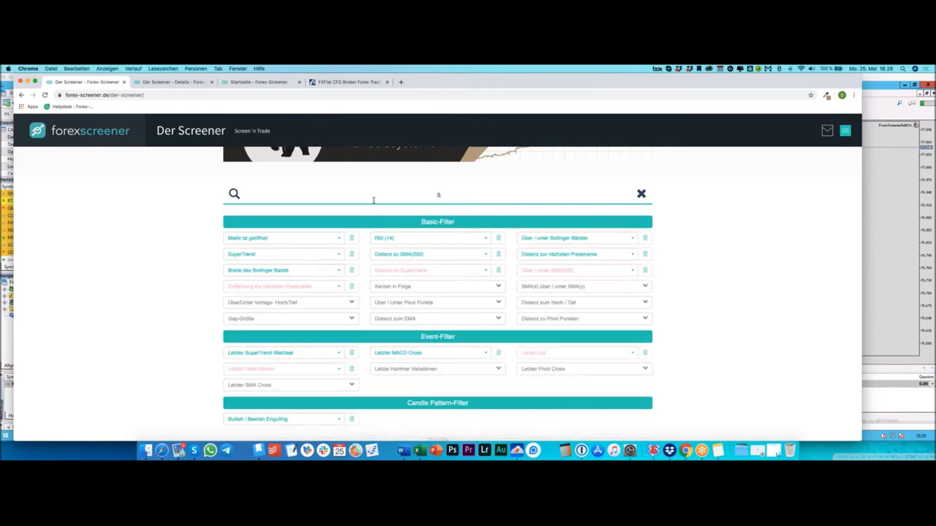
pyautogui.press('BackSpace')
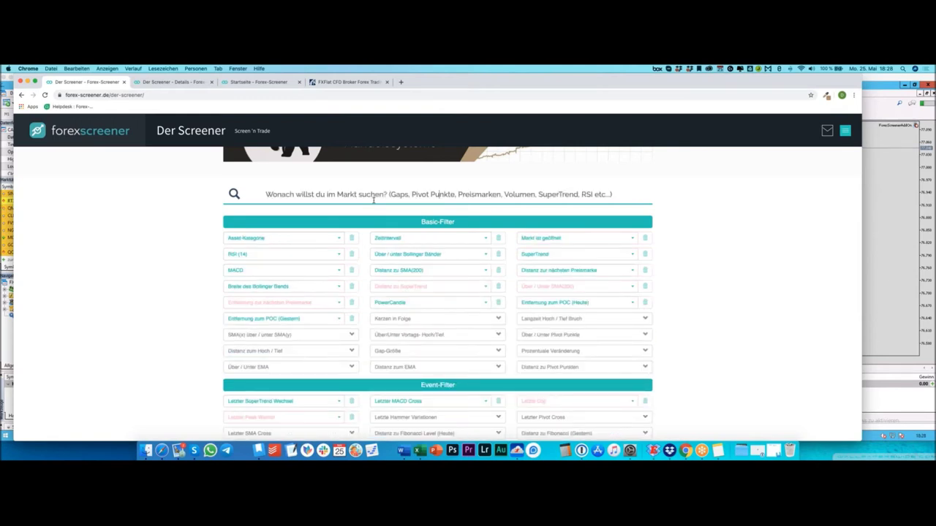
pyautogui.write('sma')
pyautogui.press('super+a')
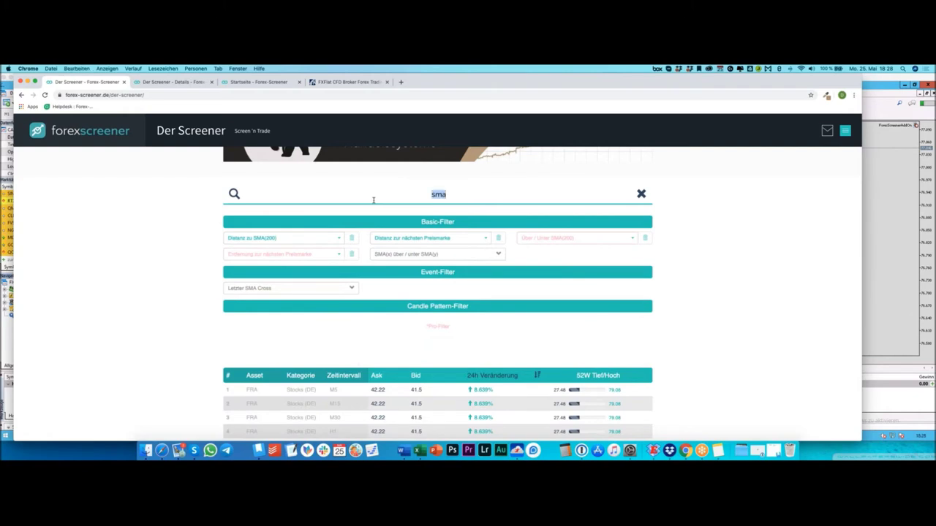
pyautogui.press('BackSpace')
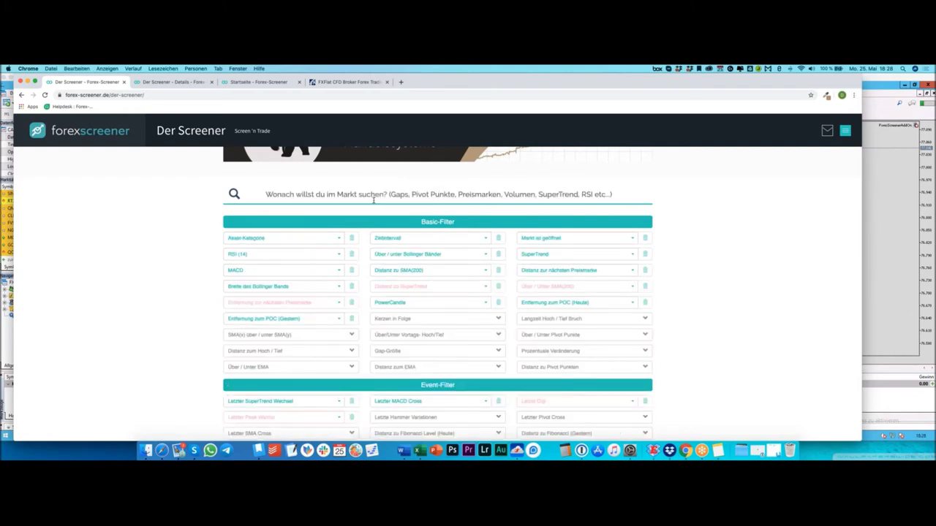
# Search the filters for the person's first name and clear the search field.
pyautogui.write('orkan')
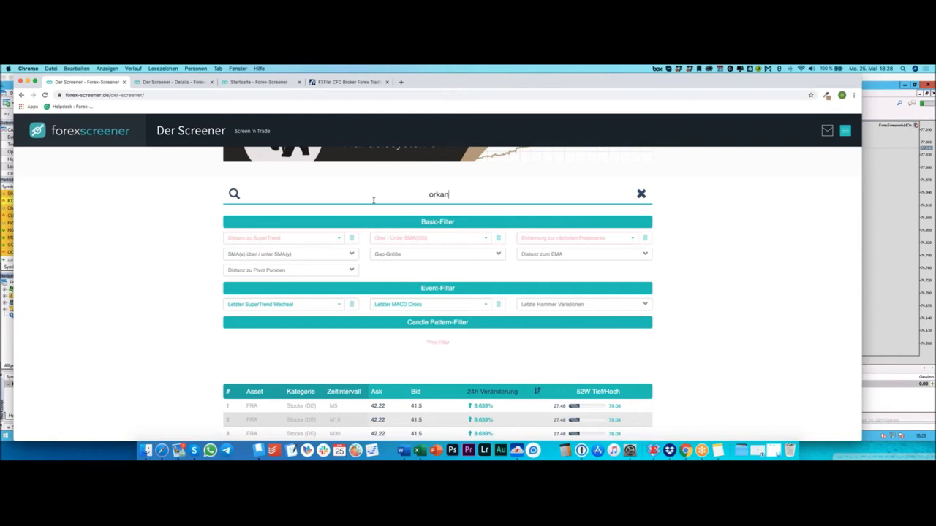
pyautogui.press('super+a')
pyautogui.press('BackSpace')
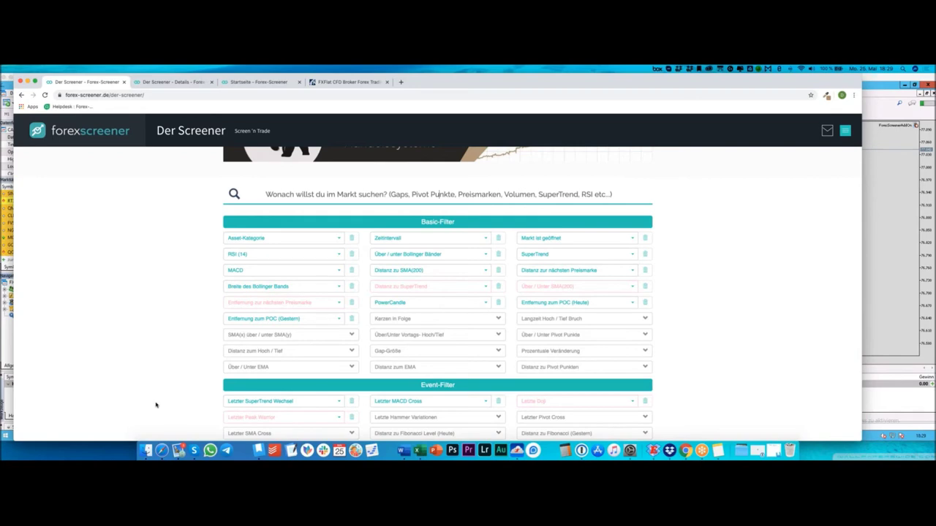
# Expand Prozentuale Veränderung, set the Vormonatsveränderung filter to Veränderung letzter Monat > 15.0%, and look through the matching assets.
pyautogui.scroll(-2, 150, 396)
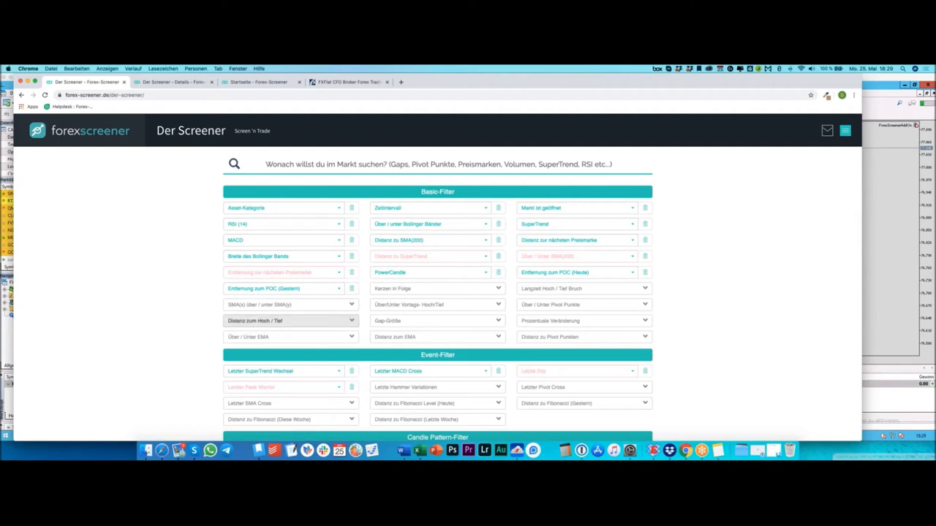
pyautogui.click(625, 319)
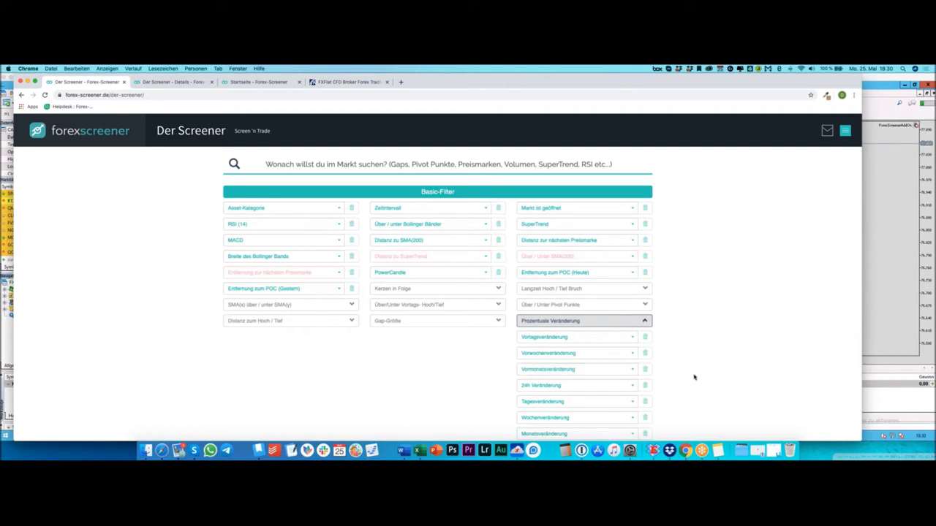
pyautogui.click(621, 374)
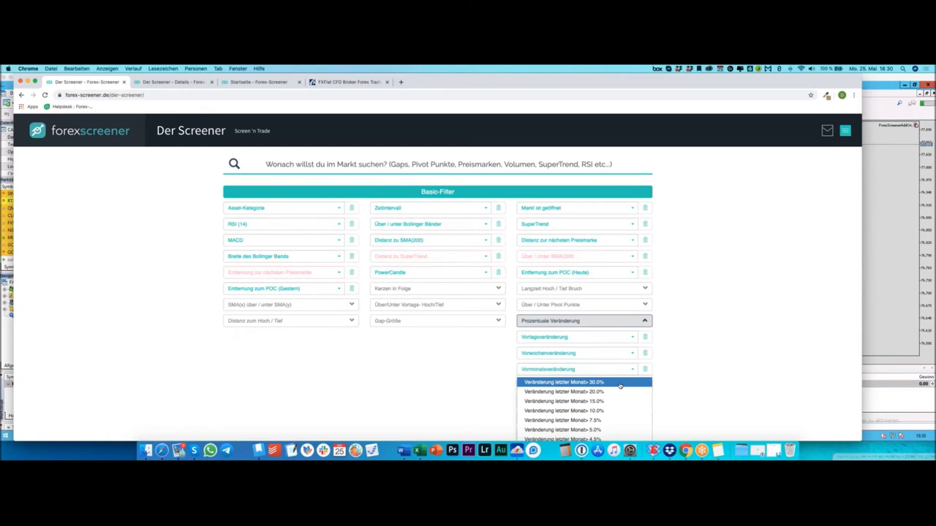
pyautogui.scroll(-3, 608, 397)
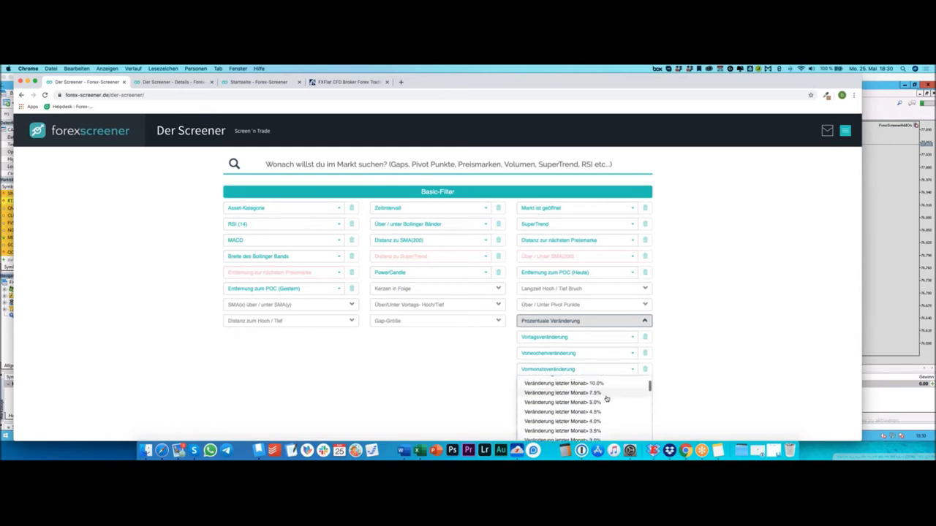
pyautogui.scroll(1, 606, 398)
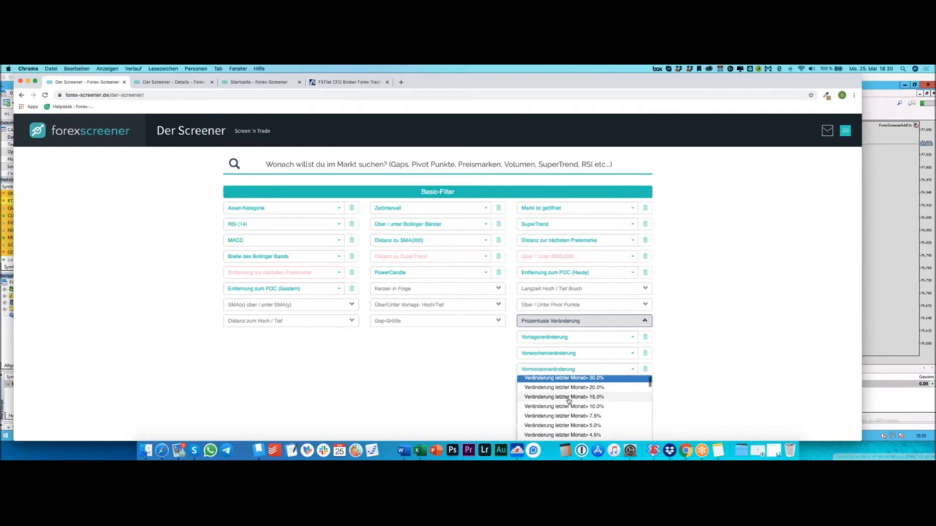
pyautogui.click(616, 397)
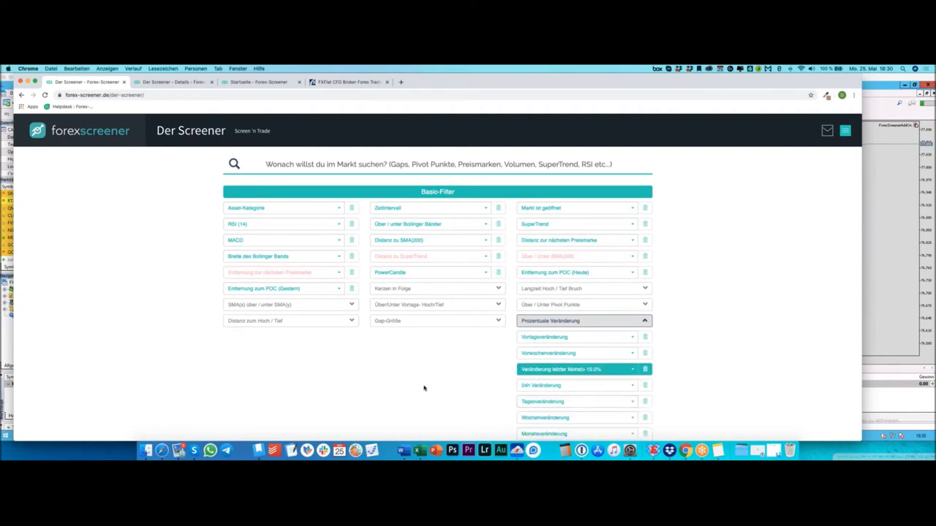
pyautogui.scroll(-10, 424, 388)
pyautogui.scroll(-15, 423, 392)
pyautogui.scroll(20, 424, 392)
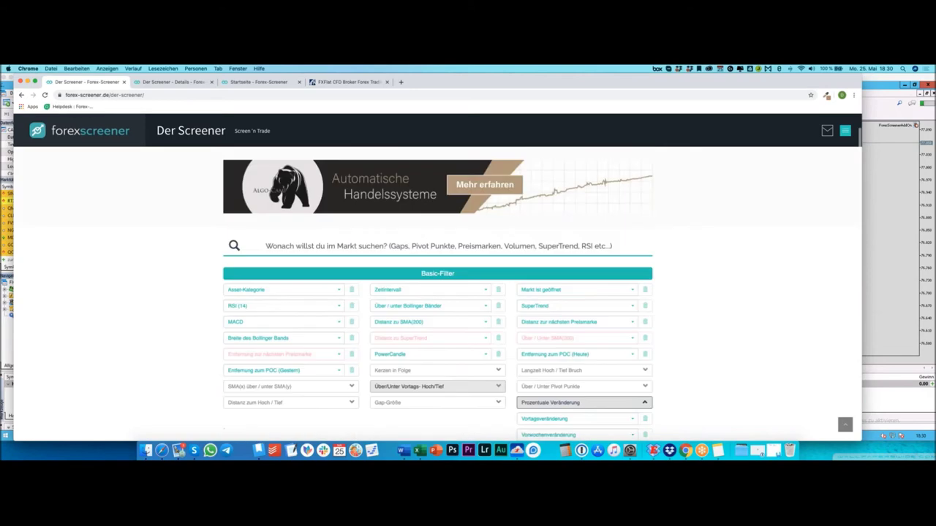
# Set the RSI (14) filter to RSI > 70 and look through the matching assets.
pyautogui.scroll(3, 431, 396)
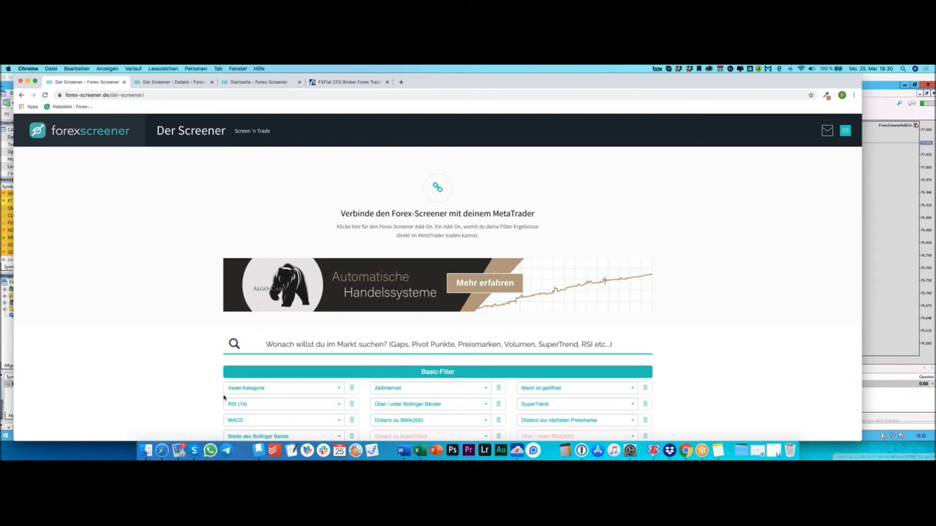
pyautogui.scroll(-1, 158, 395)
pyautogui.click(280, 351)
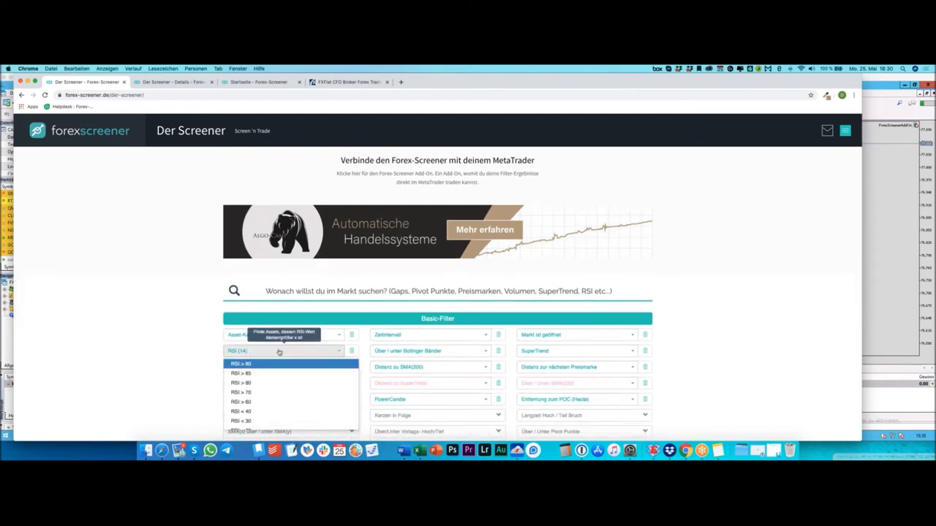
pyautogui.scroll(2, 266, 399)
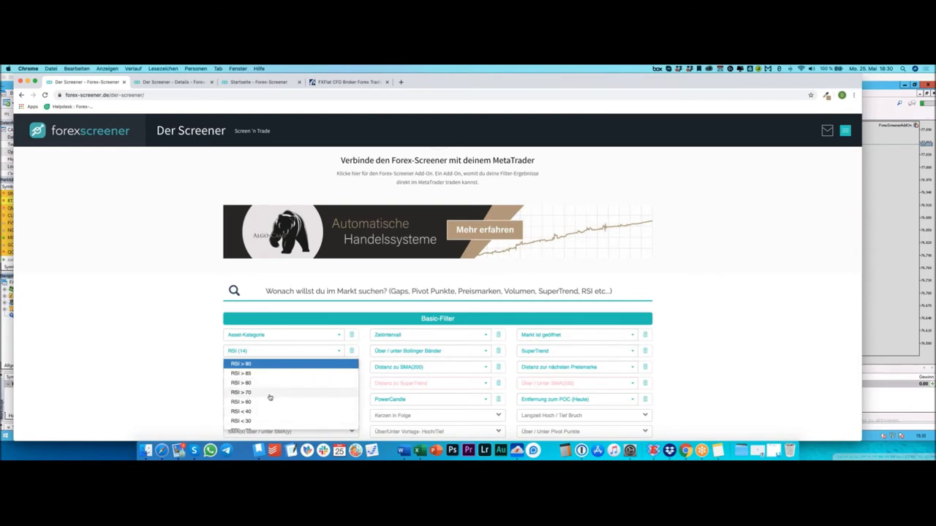
pyautogui.click(269, 397)
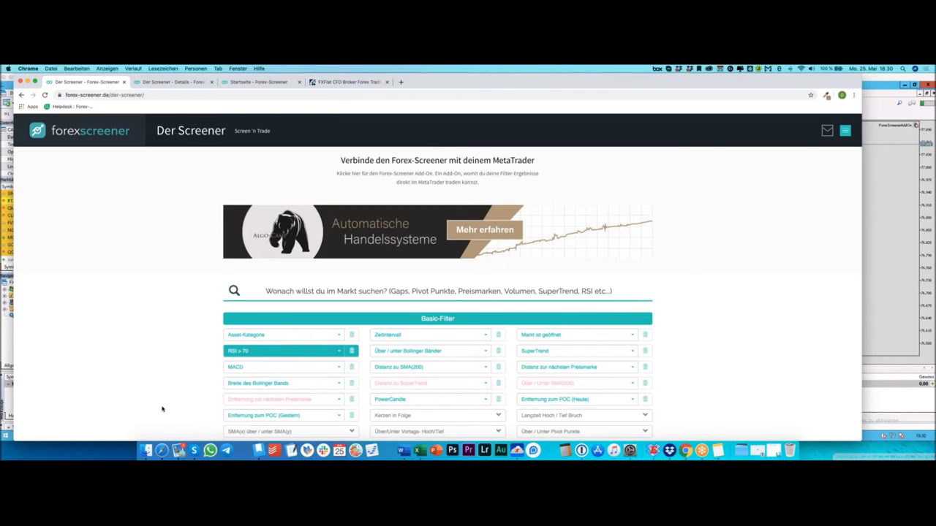
pyautogui.scroll(-10, 164, 409)
pyautogui.scroll(-10, 164, 409)
pyautogui.scroll(20, 172, 409)
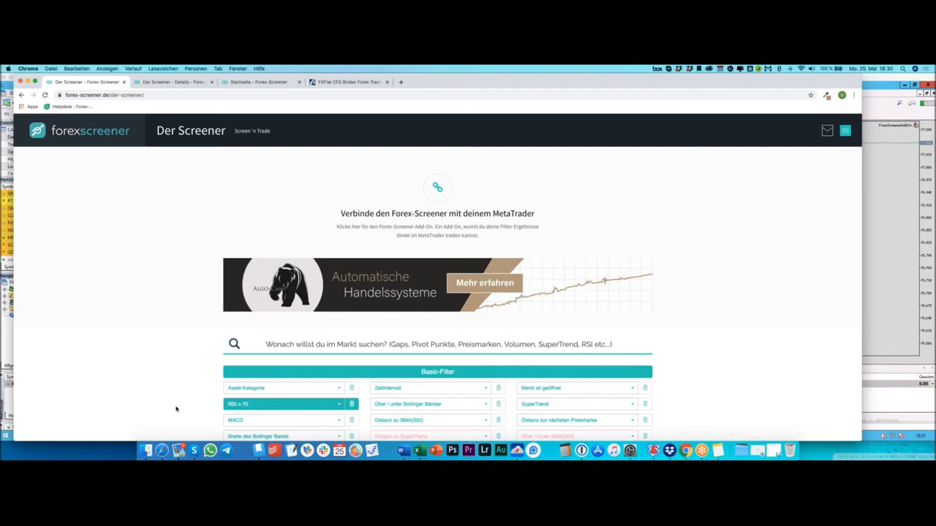
# Set the Asset-Kategorie filter to Stocks (DE) and view the matching German stocks in the results table.
pyautogui.scroll(-3, 179, 413)
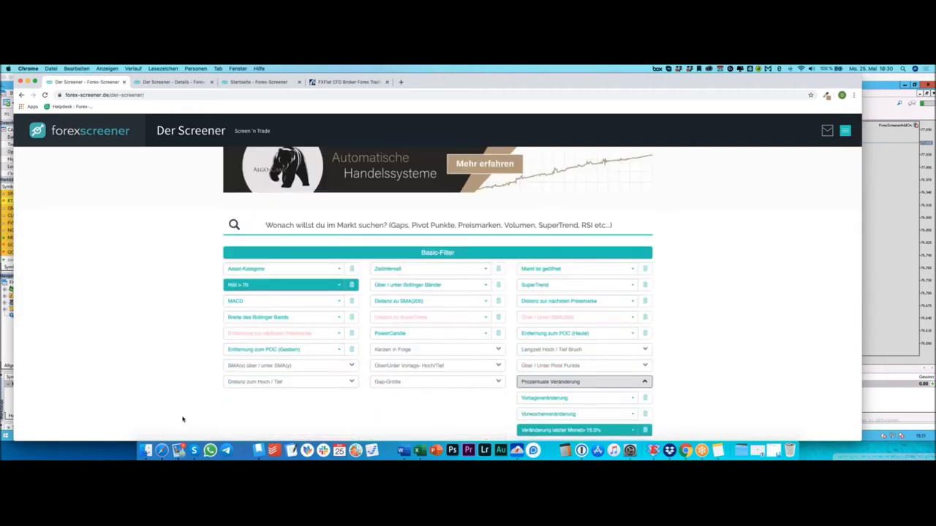
pyautogui.click(293, 269)
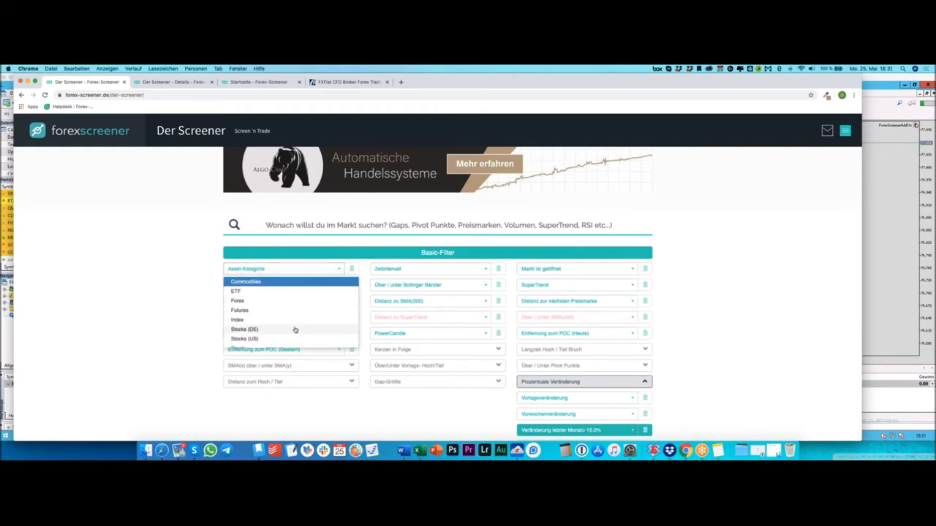
pyautogui.scroll(-1, 295, 330)
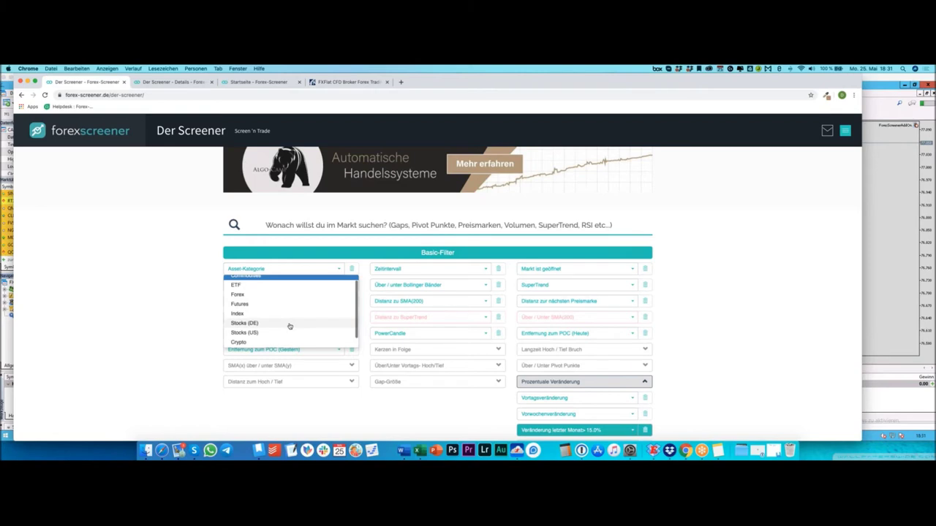
pyautogui.scroll(1, 285, 318)
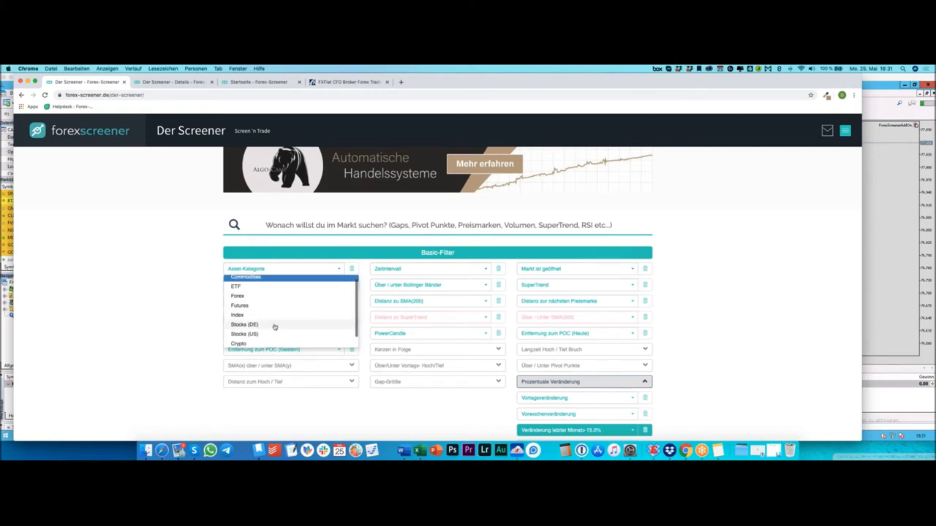
pyautogui.click(274, 326)
pyautogui.scroll(-5, 167, 359)
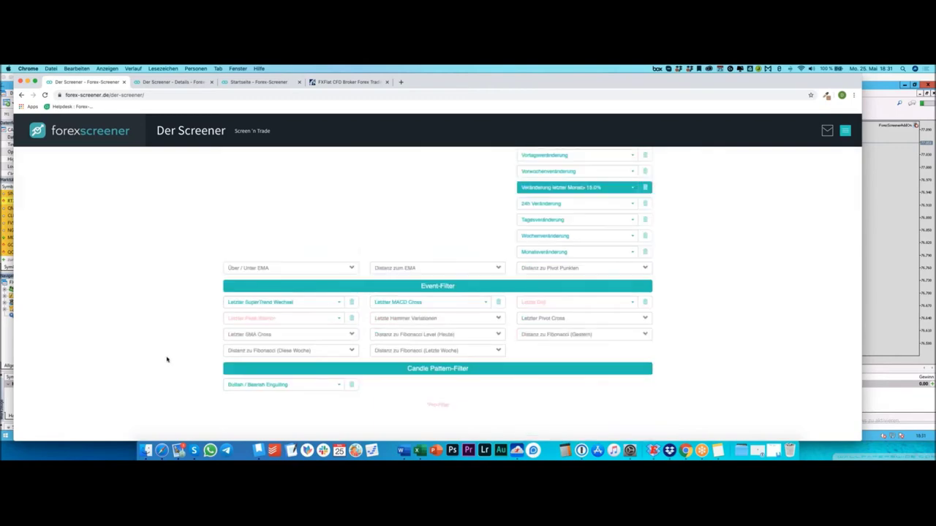
pyautogui.scroll(-5, 167, 359)
pyautogui.scroll(5, 167, 359)
pyautogui.scroll(-3, 166, 359)
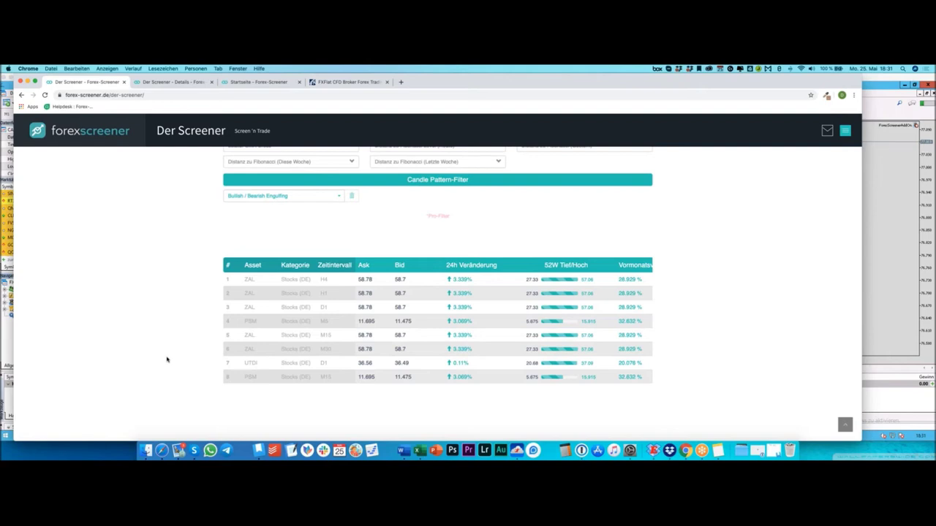
# Review the active asset category, RSI and previous-month change filters against the rows of the results table.
pyautogui.scroll(3, 166, 361)
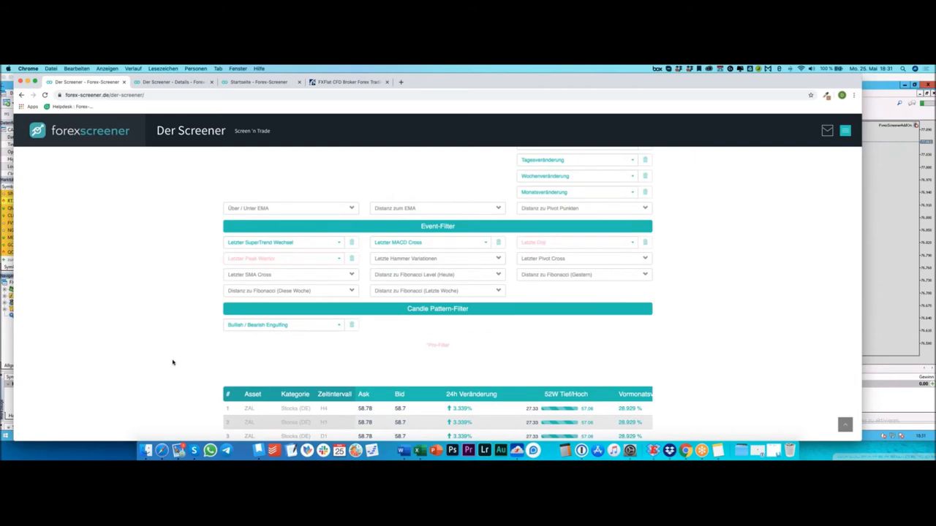
pyautogui.scroll(10, 170, 362)
pyautogui.scroll(-10, 172, 362)
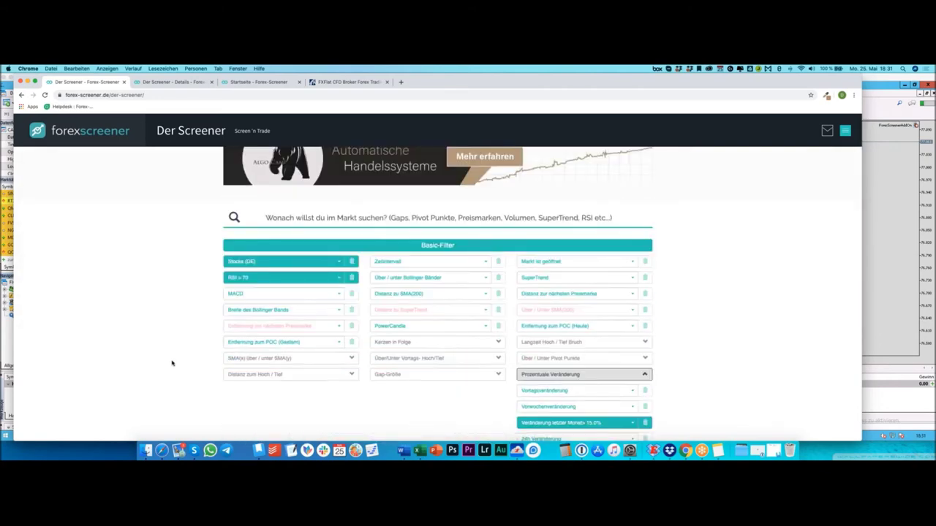
pyautogui.scroll(8, 172, 363)
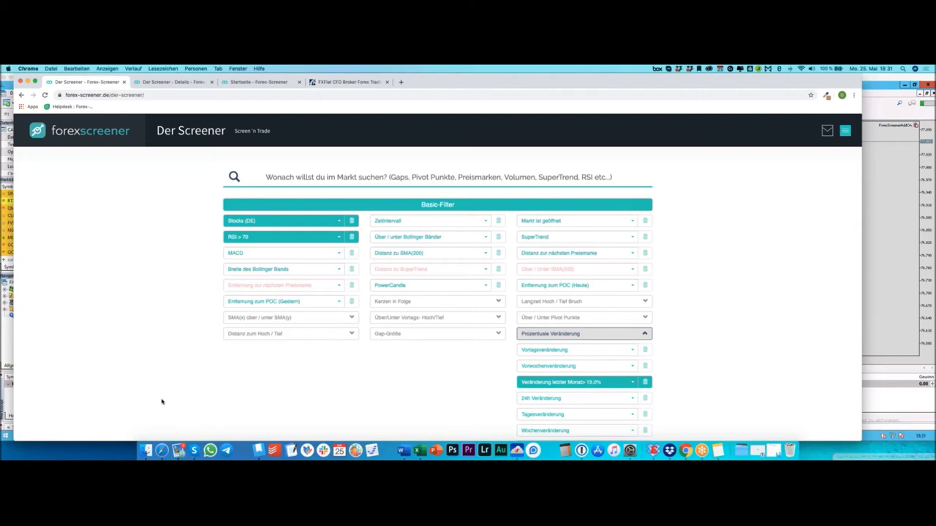
pyautogui.scroll(-10, 212, 311)
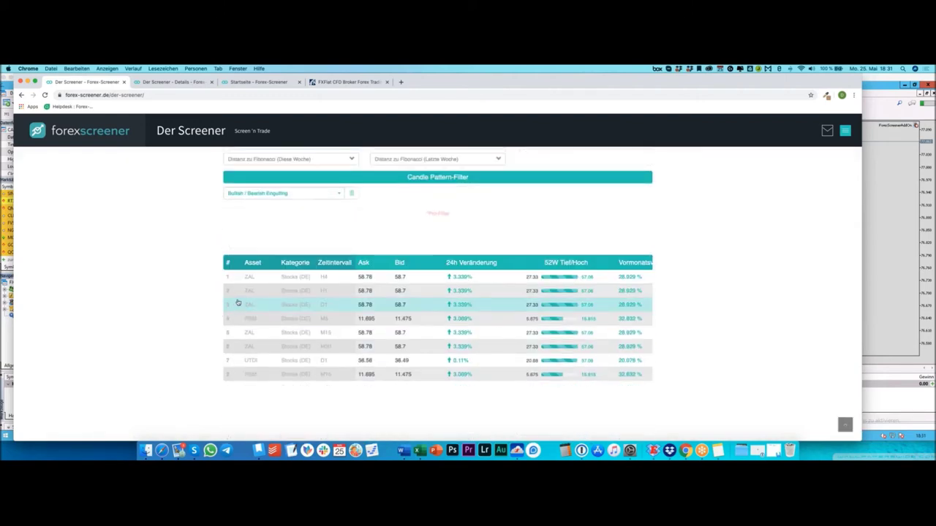
pyautogui.scroll(2, 238, 302)
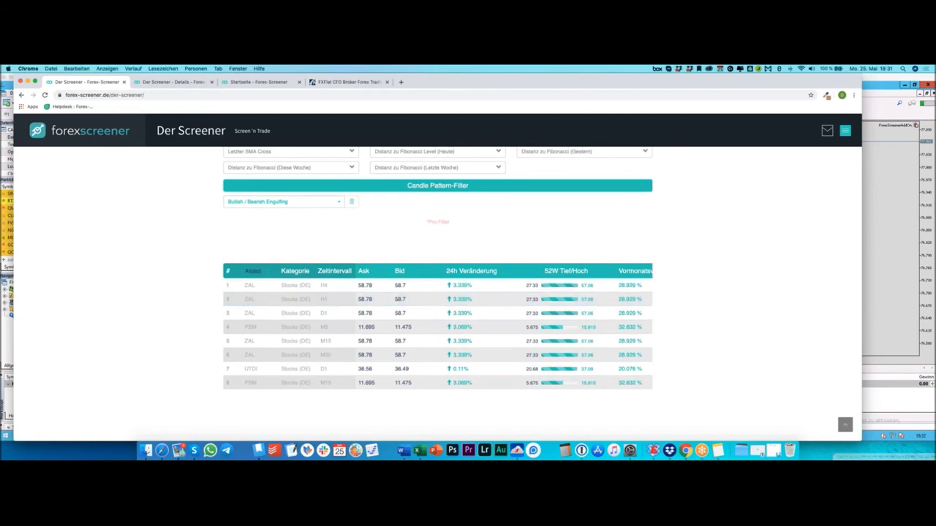
pyautogui.scroll(5, 399, 296)
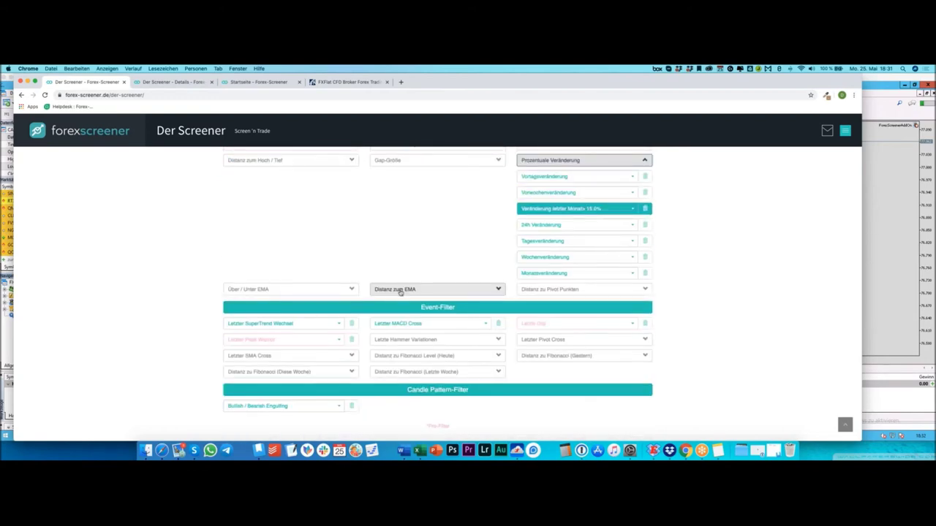
pyautogui.scroll(-6, 400, 292)
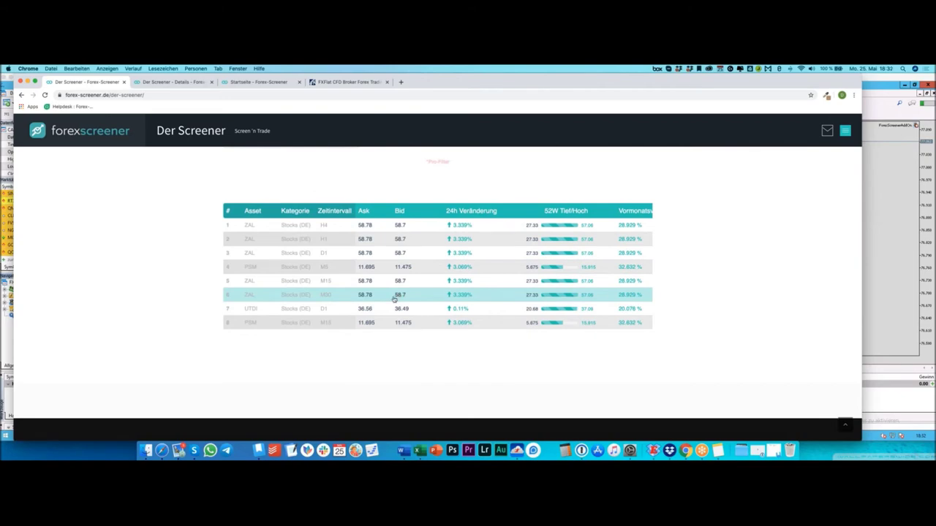
pyautogui.scroll(-5, 400, 294)
pyautogui.scroll(10, 399, 295)
pyautogui.scroll(-4, 408, 305)
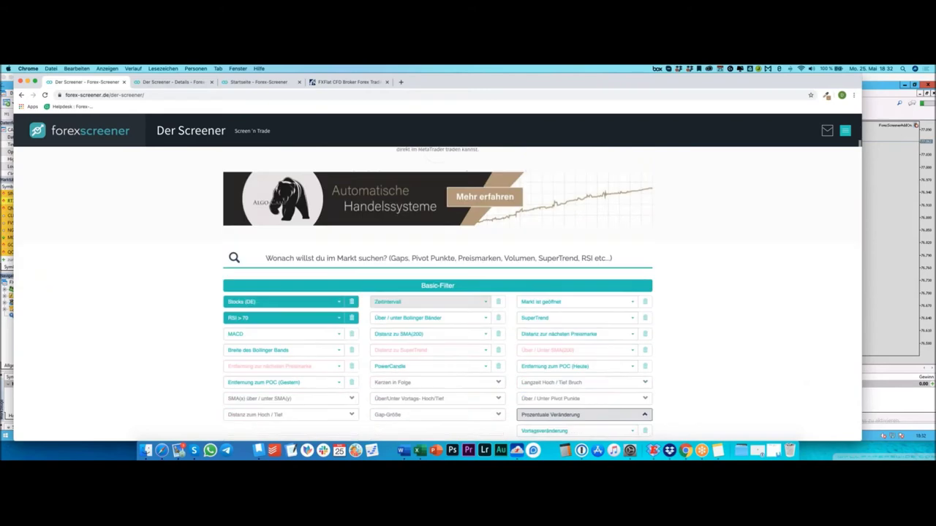
pyautogui.scroll(-8, 409, 305)
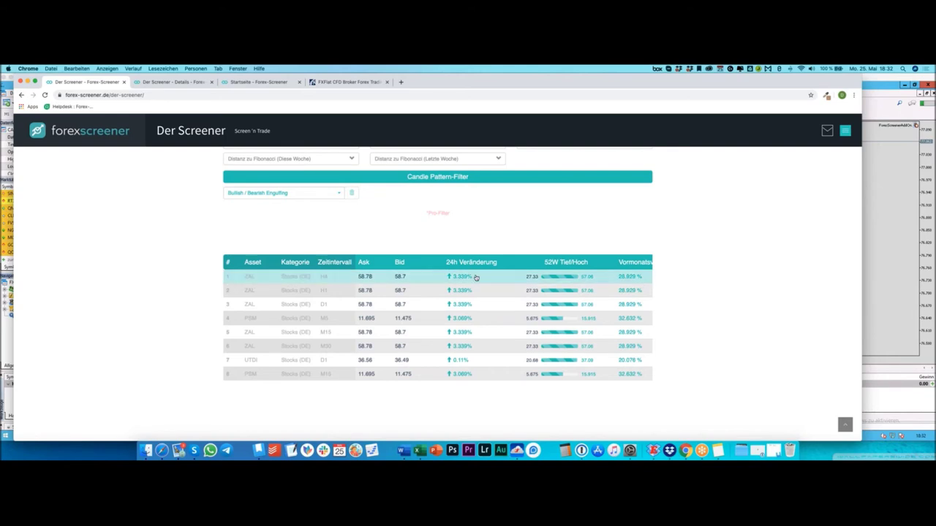
# Examine the results table's 24h Veränderung, 52W Tief/Hoch, Vormonatsveränderung and RSI (14) columns for the filtered German stocks.
pyautogui.hscroll(2, 476, 294)
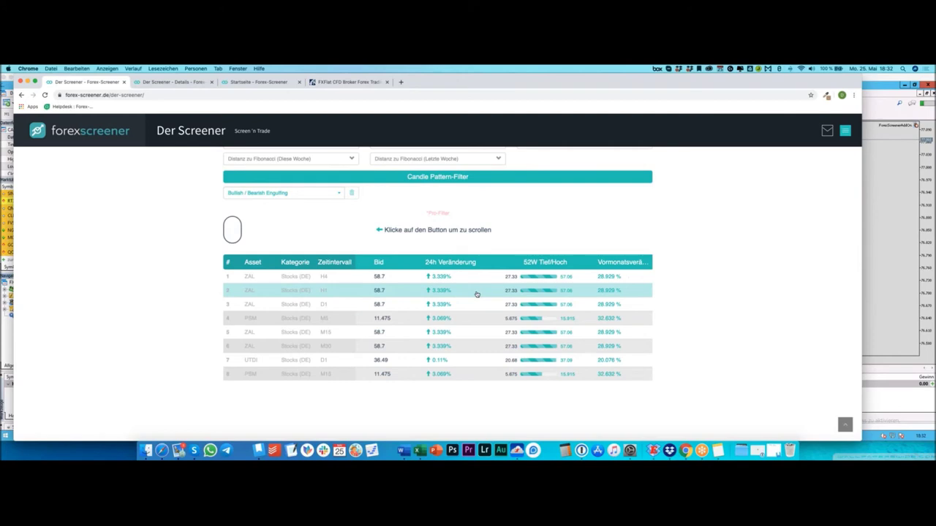
pyautogui.hscroll(3, 476, 293)
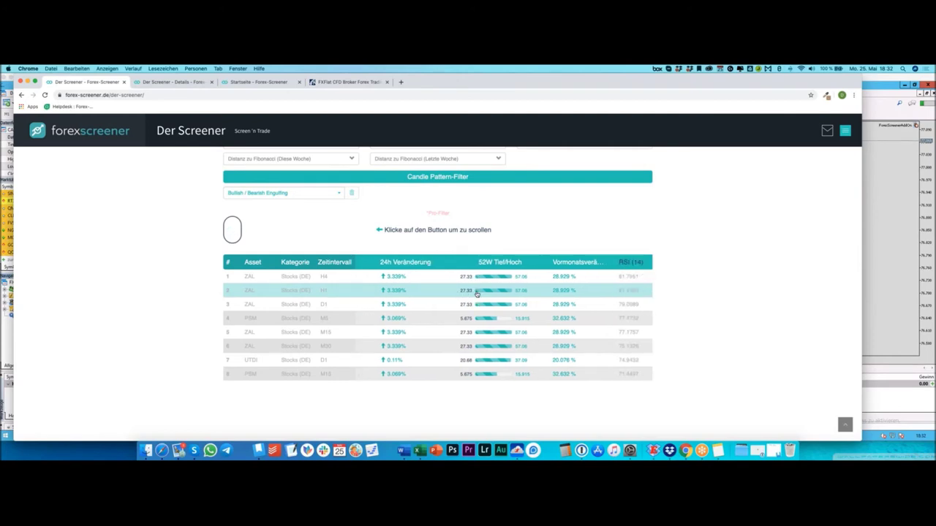
pyautogui.hscroll(-3, 476, 293)
pyautogui.hscroll(-1, 476, 294)
pyautogui.scroll(5, 476, 294)
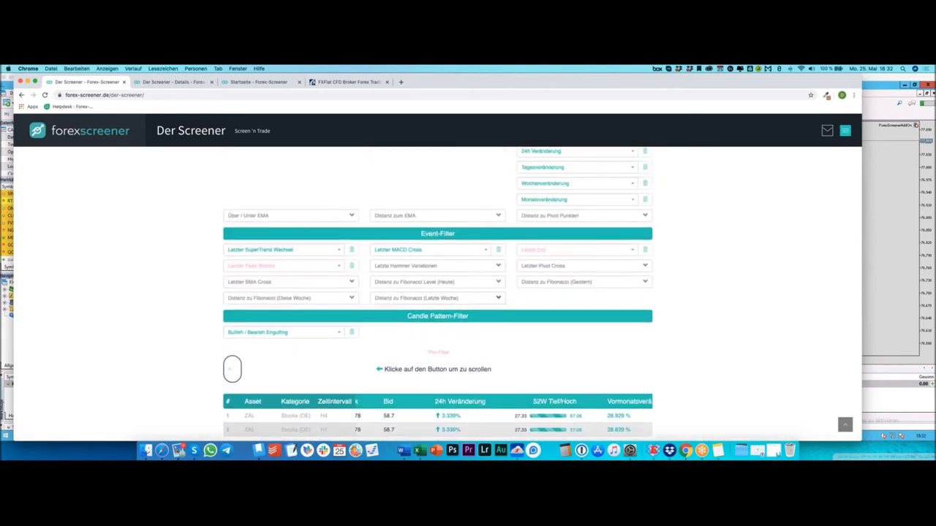
pyautogui.scroll(3, 578, 210)
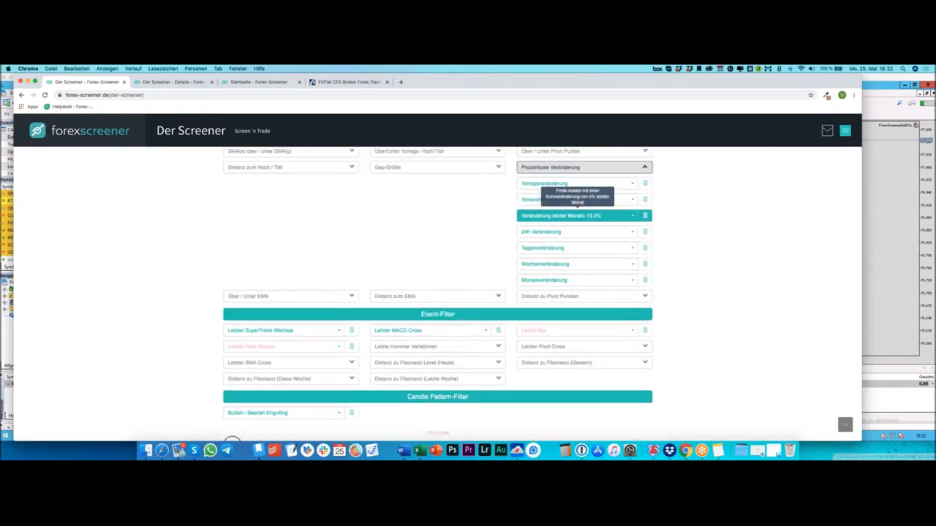
pyautogui.scroll(5, 577, 210)
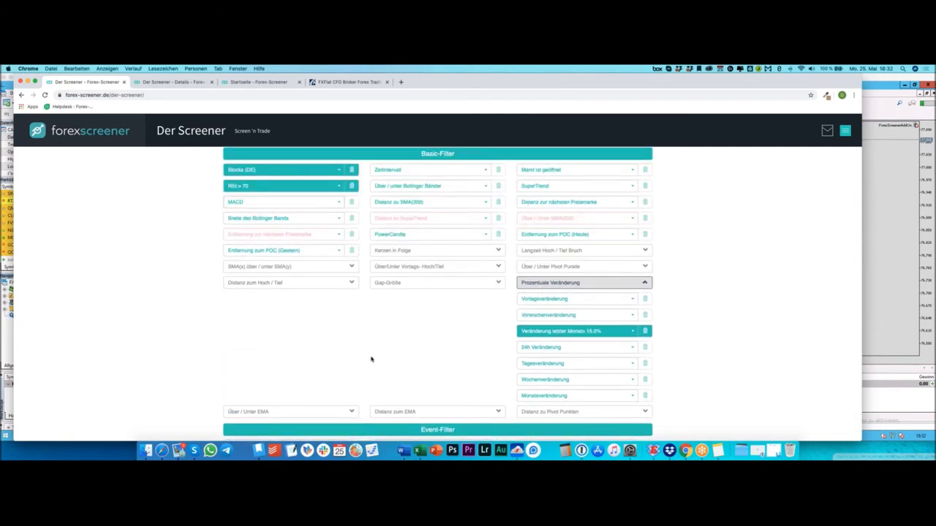
pyautogui.scroll(-1, 370, 359)
pyautogui.scroll(-10, 371, 358)
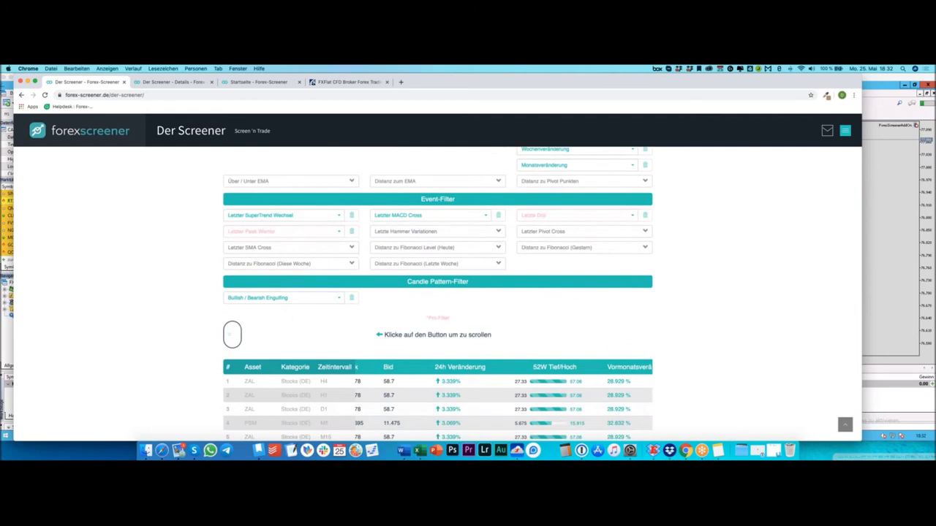
pyautogui.hscroll(3, 453, 367)
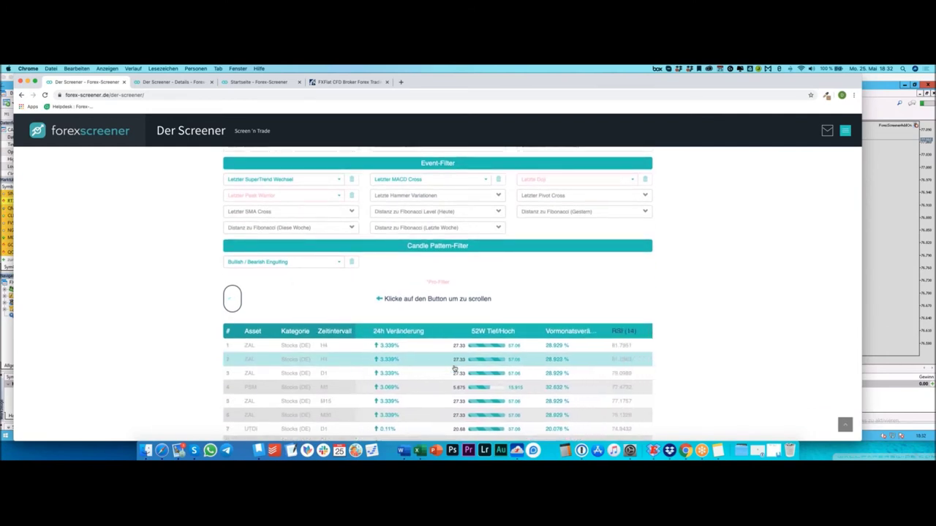
pyautogui.scroll(-1, 453, 368)
pyautogui.scroll(-1, 454, 367)
pyautogui.hscroll(1, 453, 368)
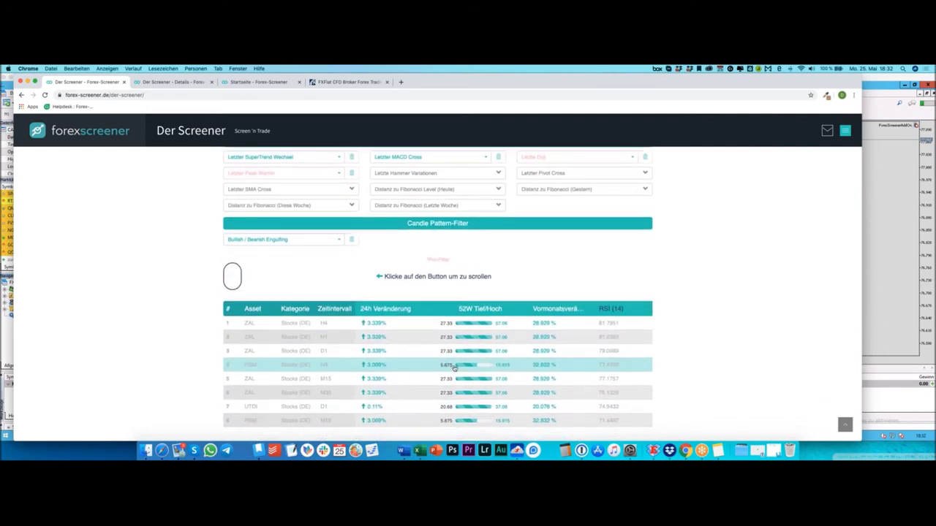
pyautogui.hscroll(-3, 453, 368)
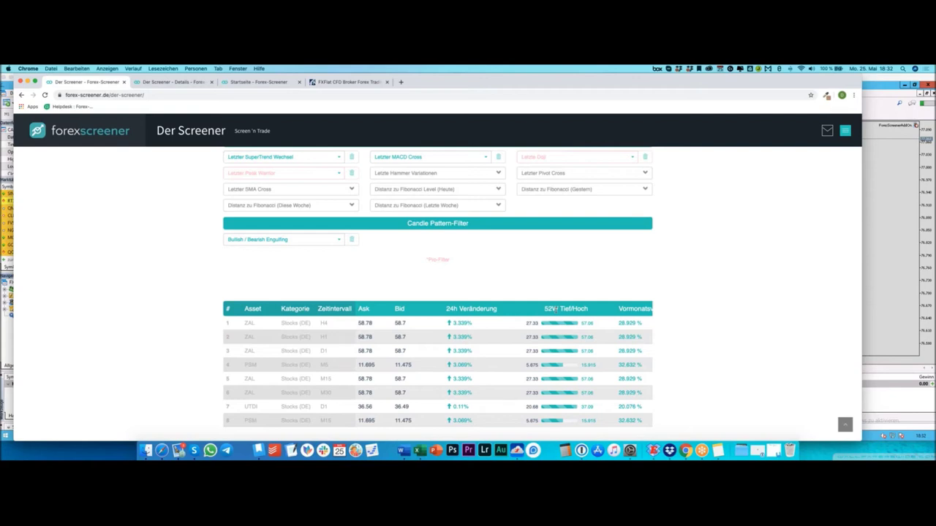
pyautogui.hscroll(3, 553, 309)
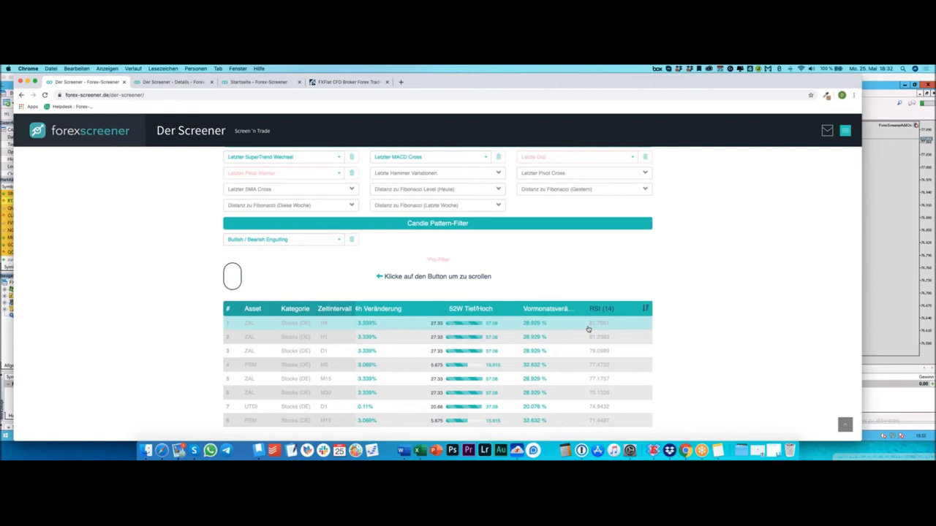
# Sort the results table by Vormonatsveränderung from highest to lowest and look over the reordered rows.
pyautogui.scroll(3, 464, 354)
pyautogui.scroll(5, 465, 354)
pyautogui.scroll(1, 437, 292)
pyautogui.scroll(-5, 523, 343)
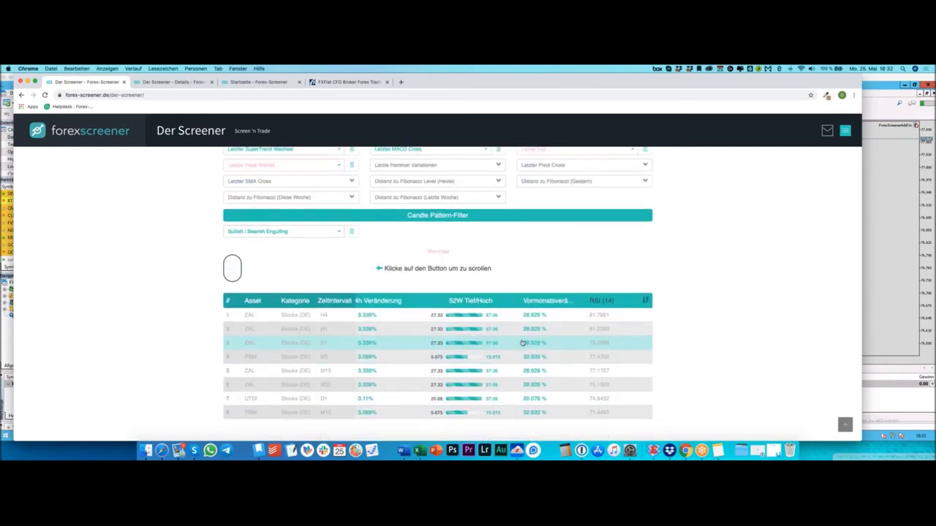
pyautogui.click(535, 301)
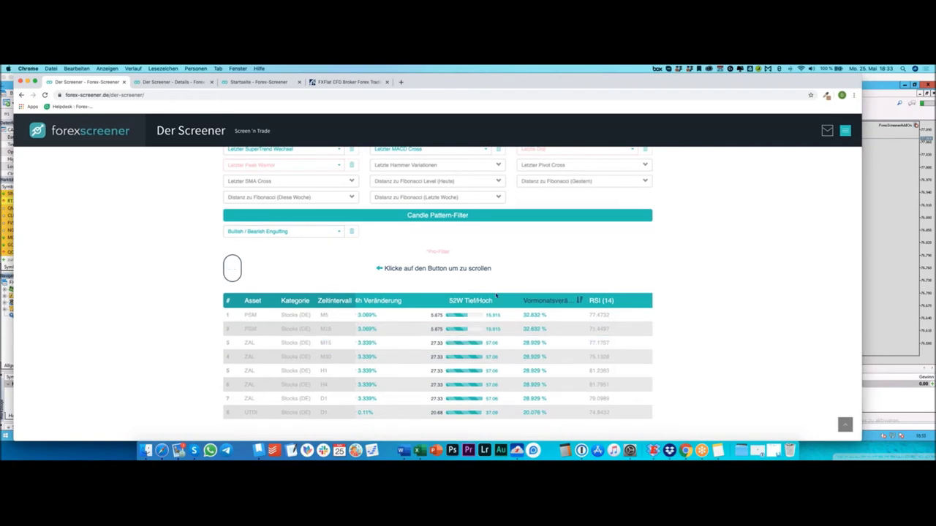
pyautogui.scroll(3, 495, 295)
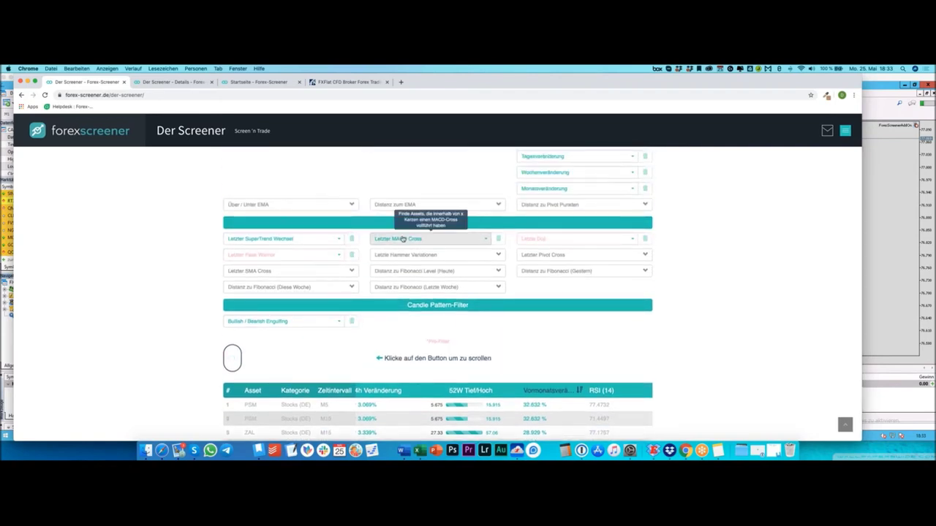
pyautogui.scroll(-1, 402, 239)
pyautogui.scroll(-2, 532, 358)
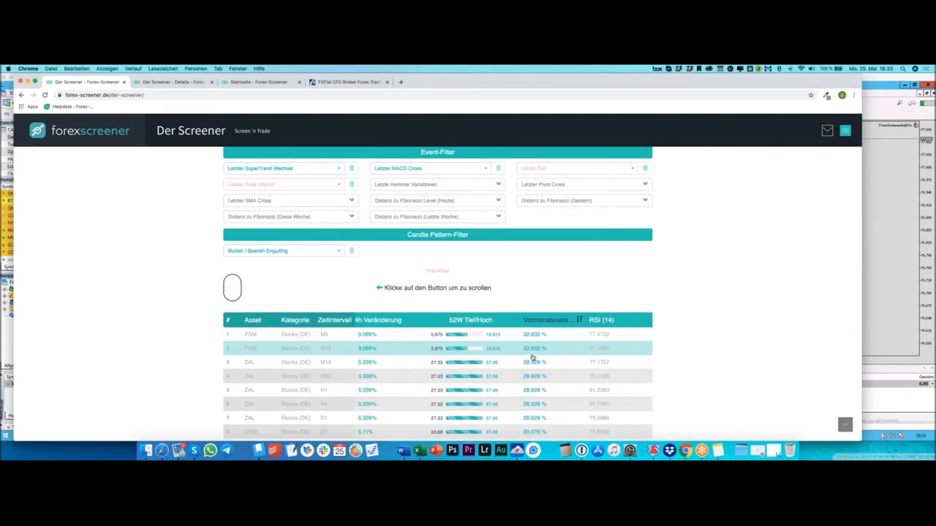
pyautogui.hscroll(-5, 430, 349)
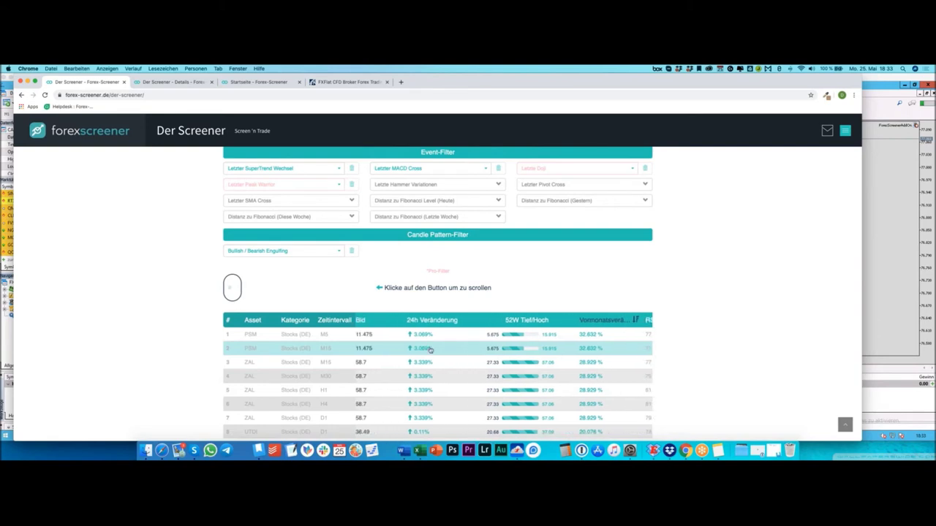
# Check the sorted German stock rows and open the details page of ZAL on M15 at its chart.
pyautogui.hscroll(2, 430, 350)
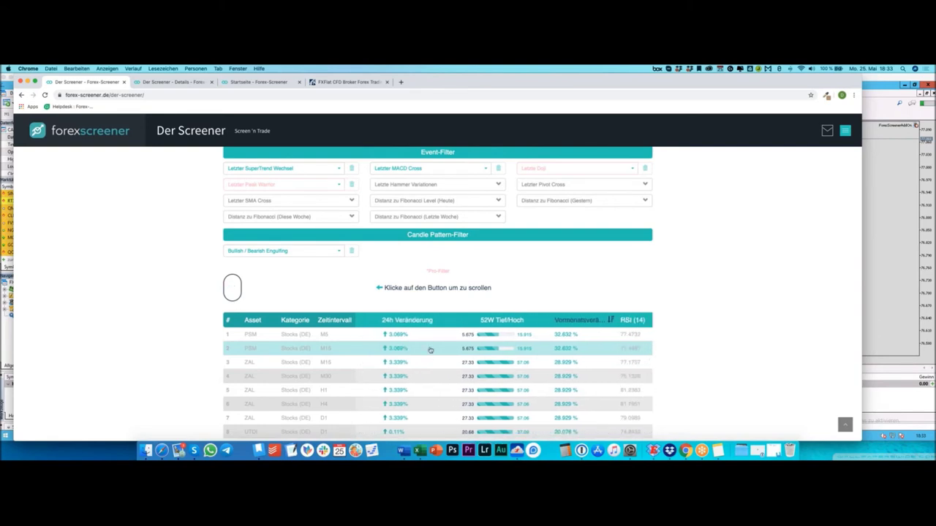
pyautogui.hscroll(-5, 429, 349)
pyautogui.scroll(-2, 430, 350)
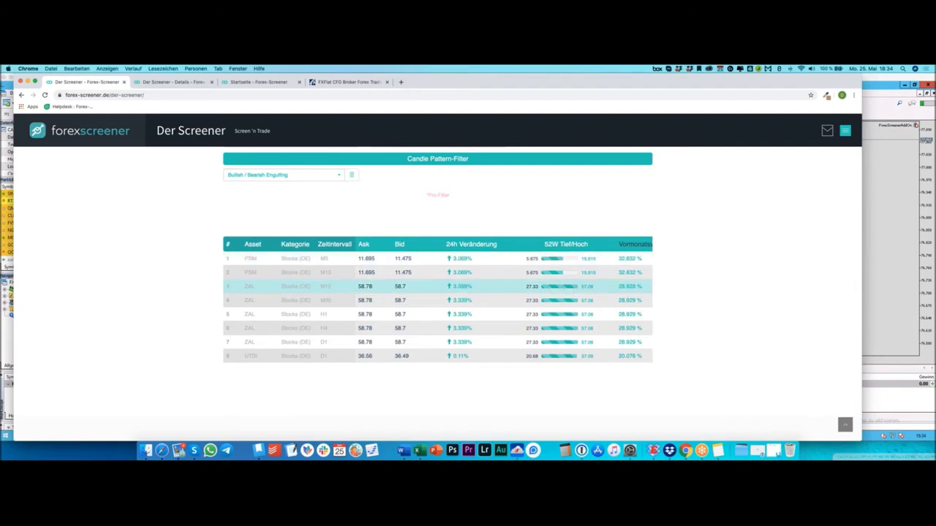
pyautogui.click(516, 293)
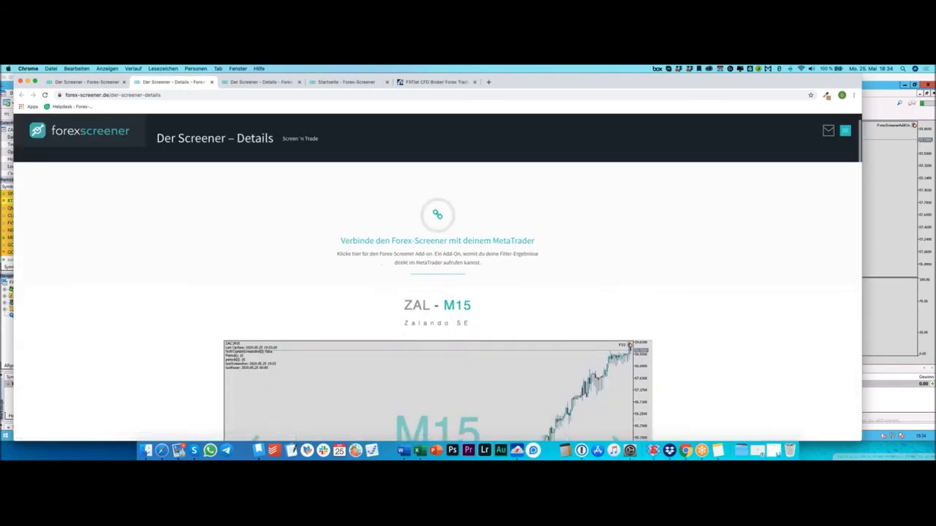
pyautogui.scroll(-2, 437, 292)
pyautogui.scroll(-1, 549, 284)
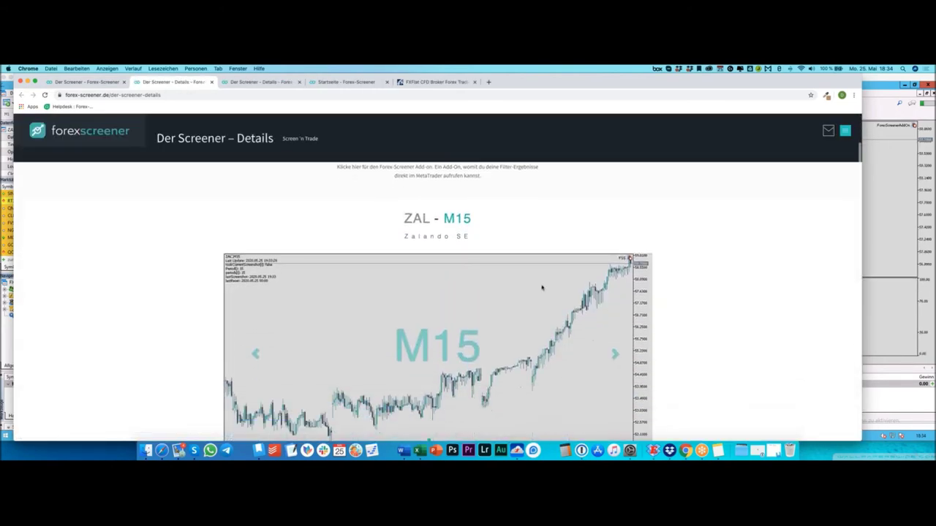
pyautogui.scroll(-2, 549, 284)
# Page through the Zalando charts on the details page from M15 up to MN.
pyautogui.click(614, 296)
pyautogui.click(614, 296)
pyautogui.click(614, 296)
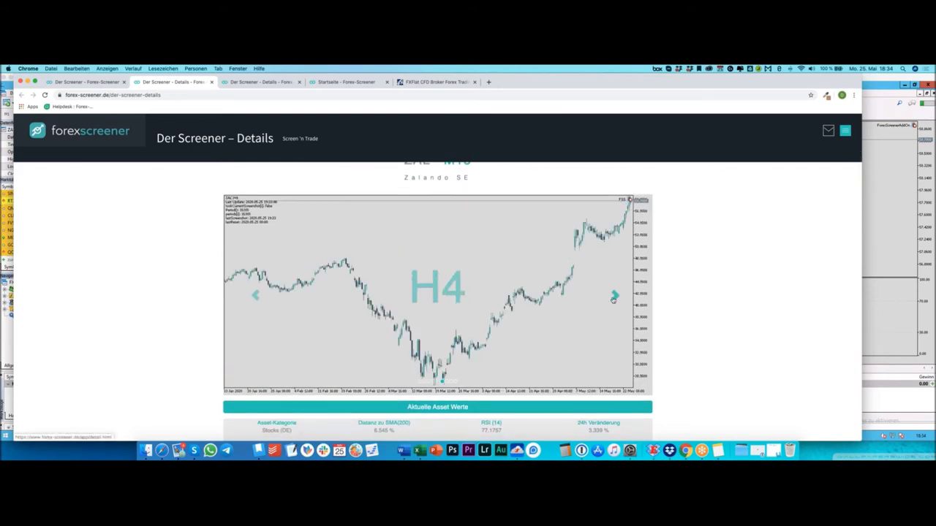
pyautogui.click(614, 296)
pyautogui.click(614, 296)
pyautogui.click(614, 296)
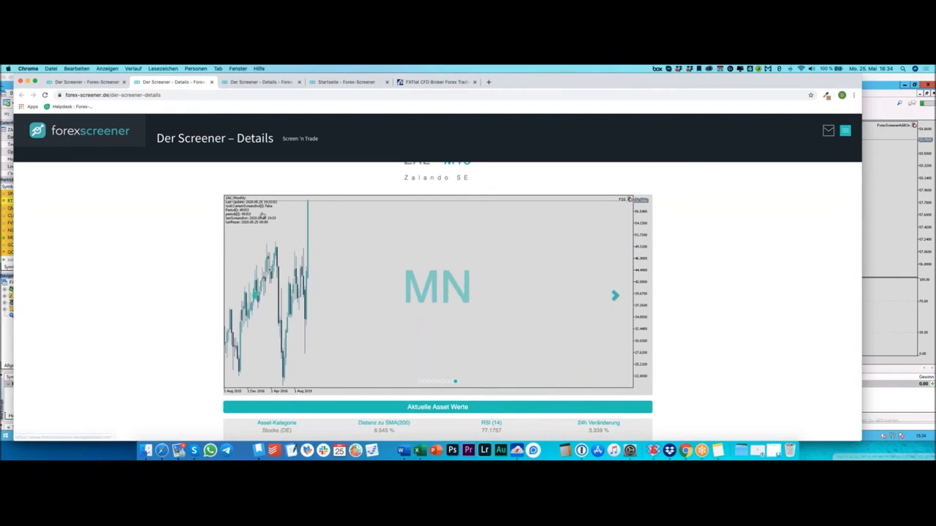
pyautogui.scroll(-2, 343, 259)
pyautogui.scroll(4, 262, 214)
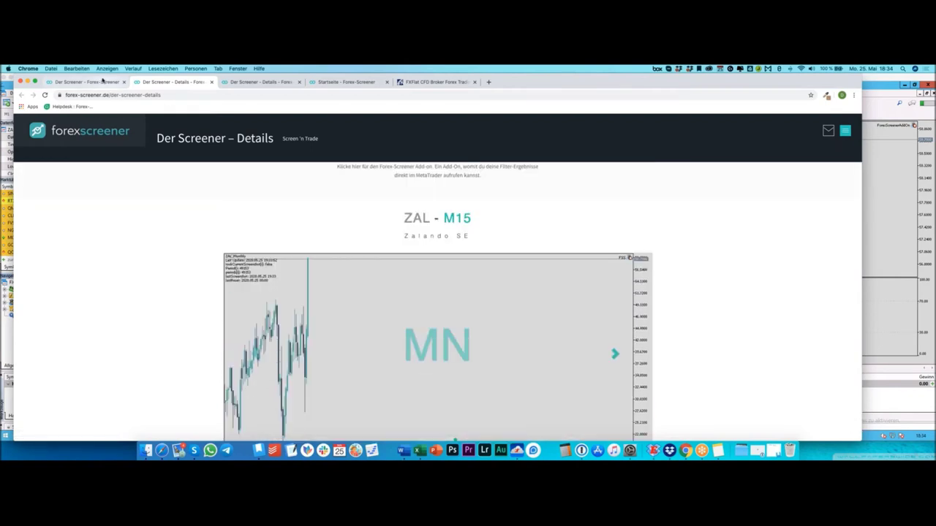
# Return to the screener page and remove the previous-month change filter from the Prozentuale Veränderung group.
pyautogui.click(107, 81)
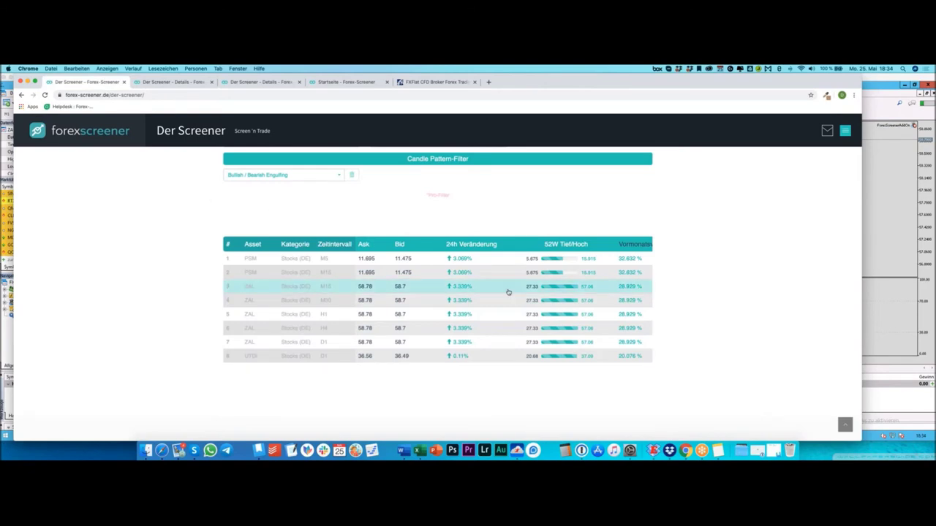
pyautogui.scroll(10, 508, 292)
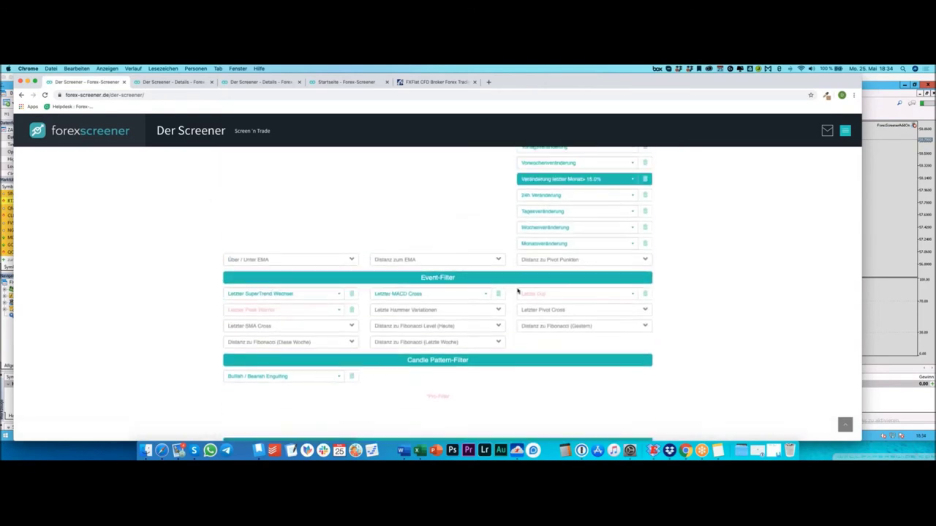
pyautogui.scroll(1, 639, 242)
pyautogui.click(644, 221)
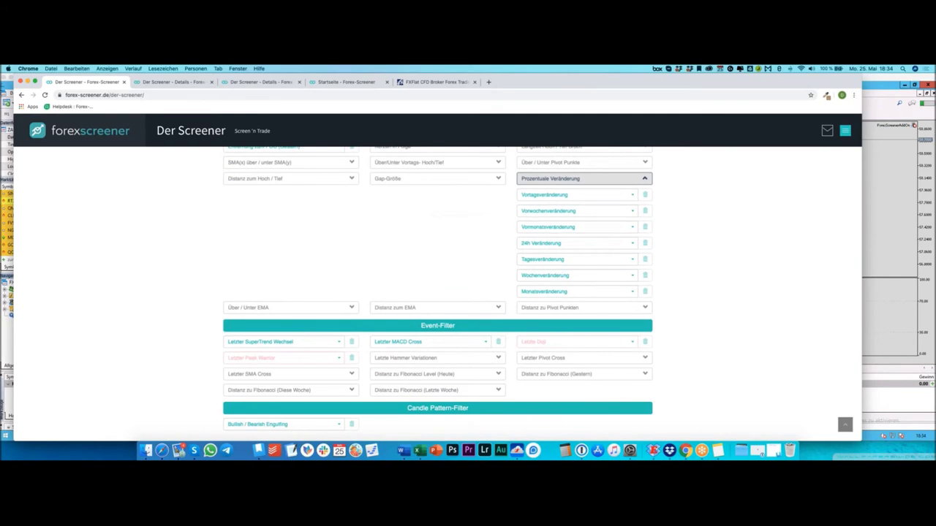
# Look through the German stocks matching only the RSI > 70 filter and review the active basic filters.
pyautogui.scroll(-10, 596, 294)
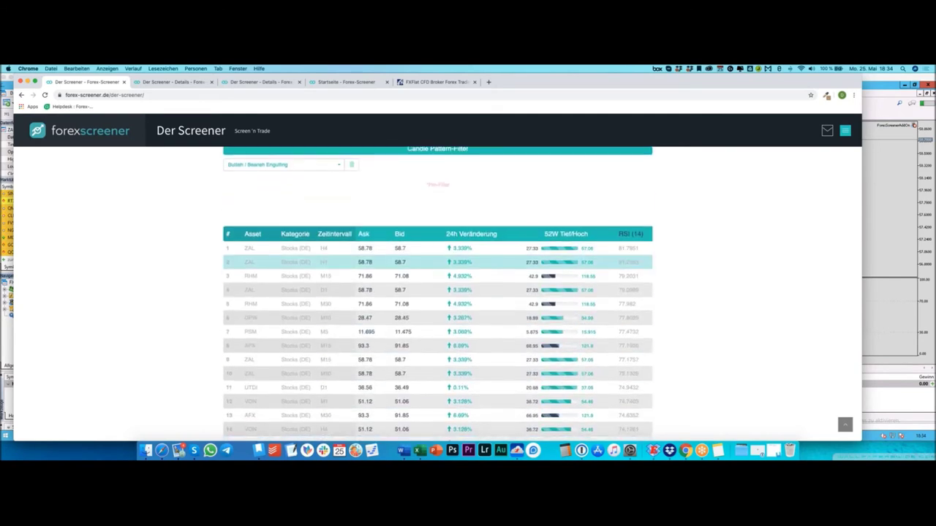
pyautogui.scroll(-5, 595, 294)
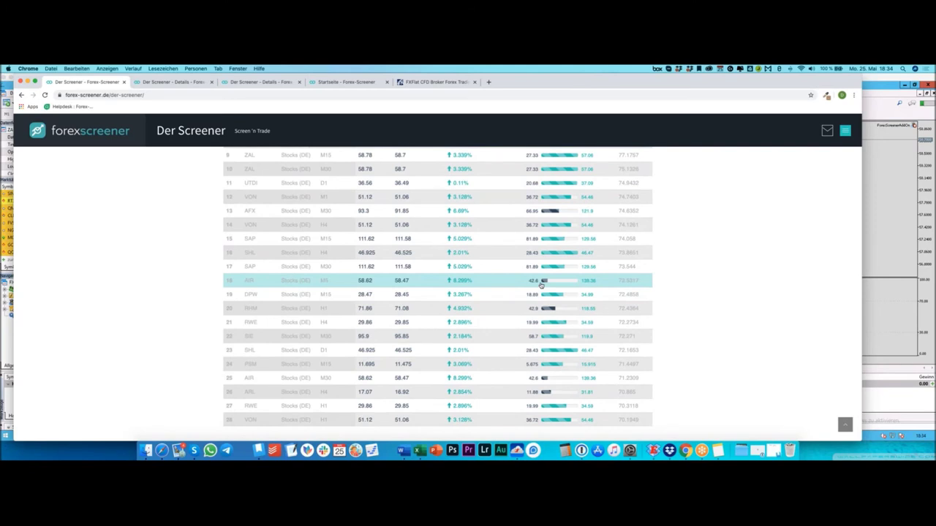
pyautogui.scroll(2, 542, 285)
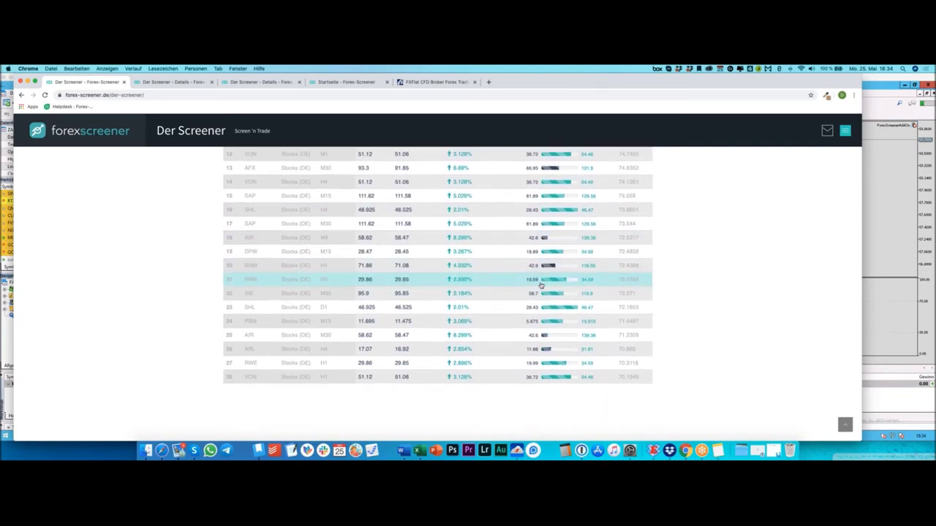
pyautogui.scroll(3, 540, 285)
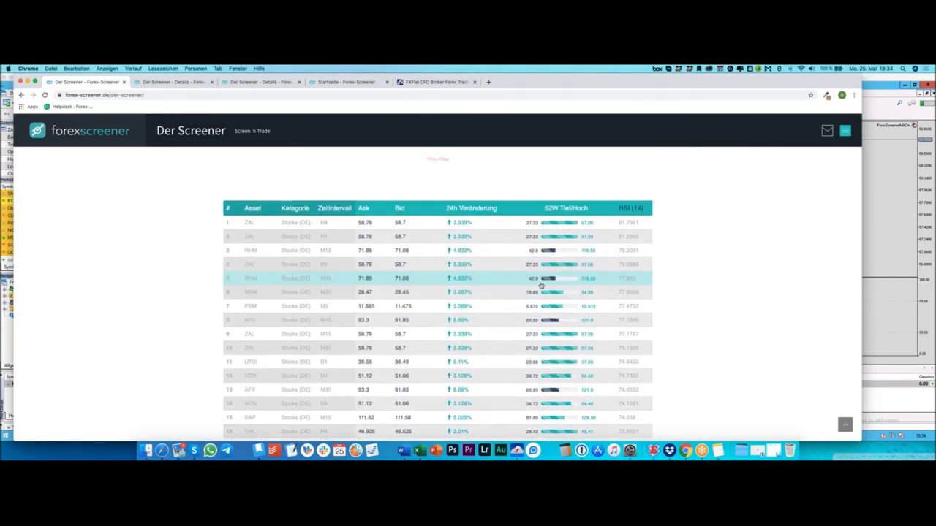
pyautogui.scroll(10, 540, 286)
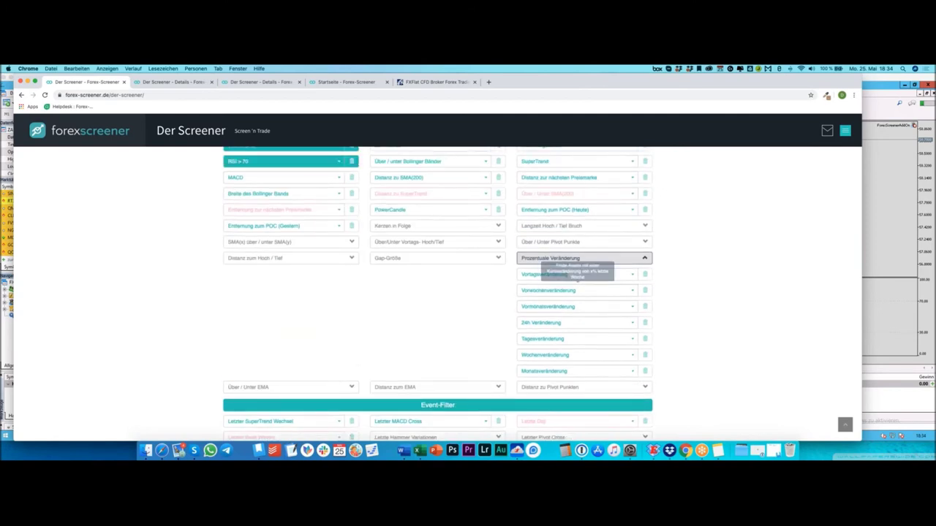
pyautogui.scroll(2, 540, 286)
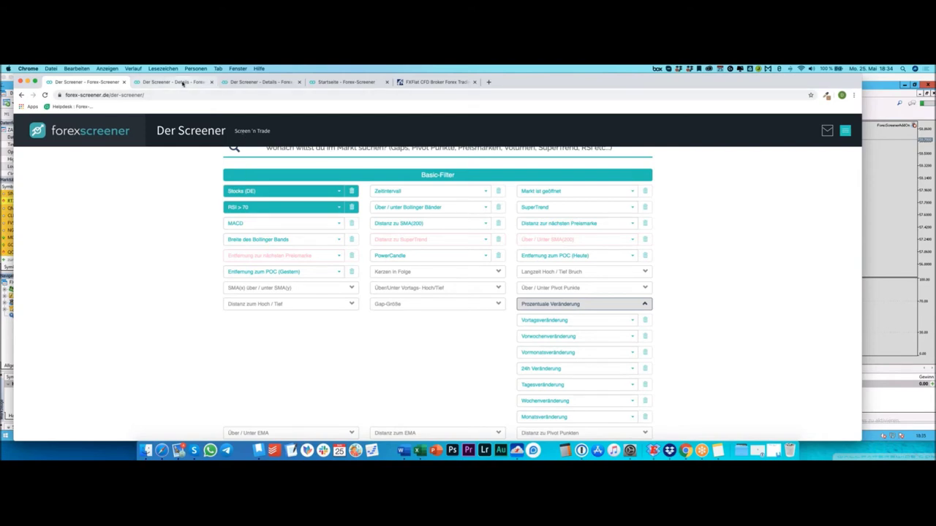
# Go back to the Zalando details page and page its charts down from MN to M5.
pyautogui.click(183, 83)
pyautogui.scroll(-3, 180, 229)
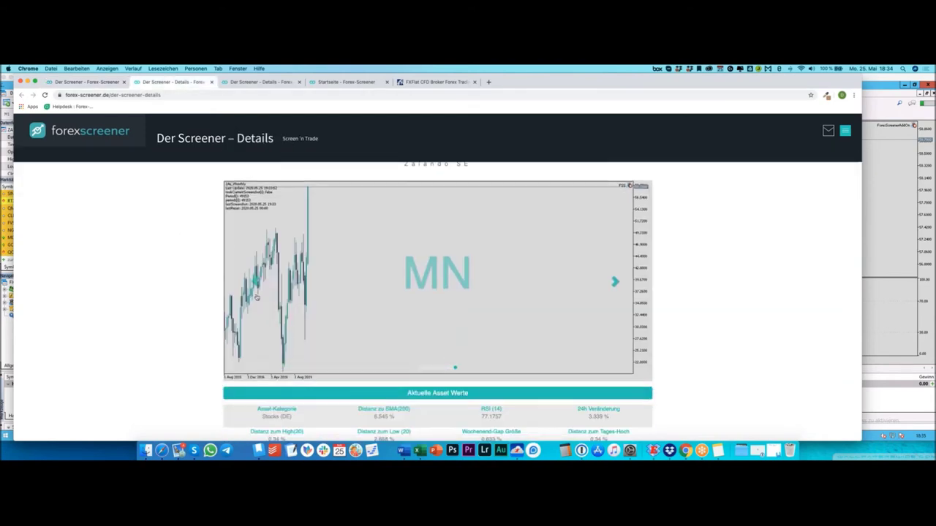
pyautogui.click(255, 282)
pyautogui.click(256, 282)
pyautogui.click(255, 282)
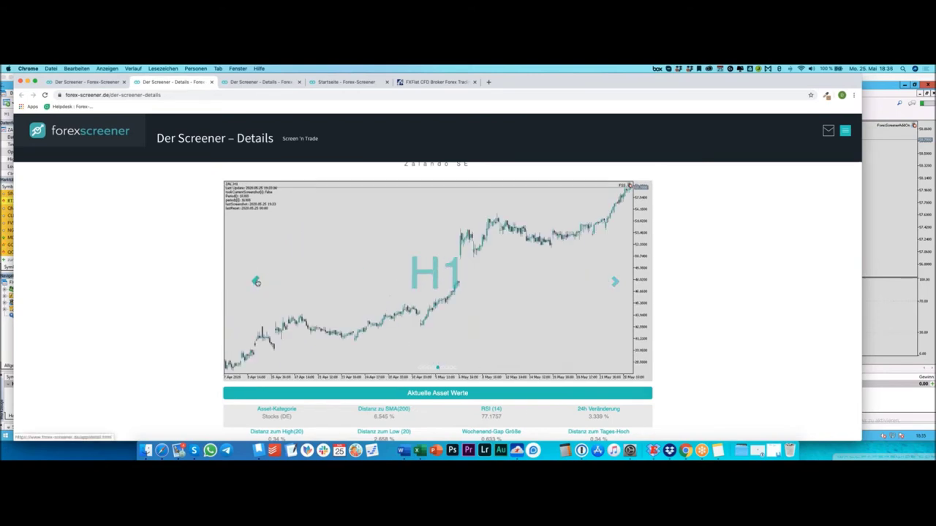
pyautogui.click(256, 282)
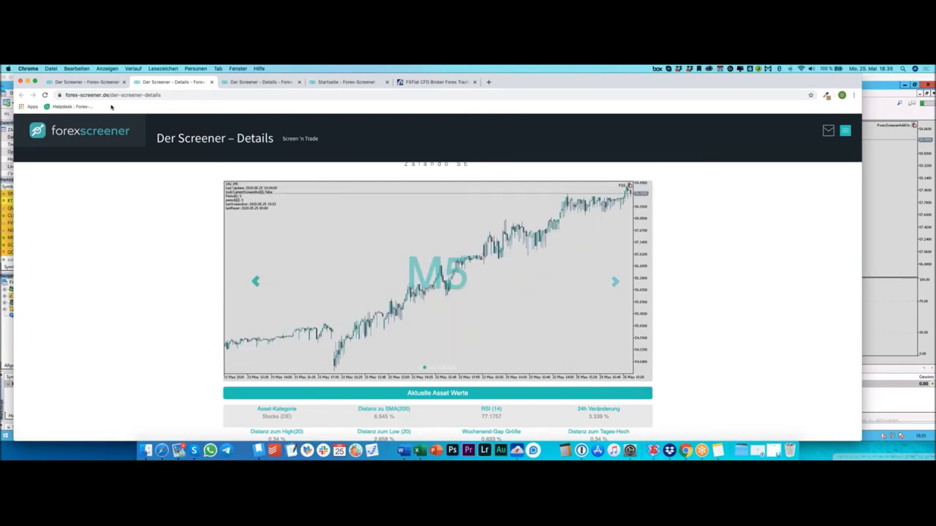
# Return to the screener results and open the details page of ZAL on H4 at its chart.
pyautogui.click(104, 84)
pyautogui.scroll(-5, 152, 236)
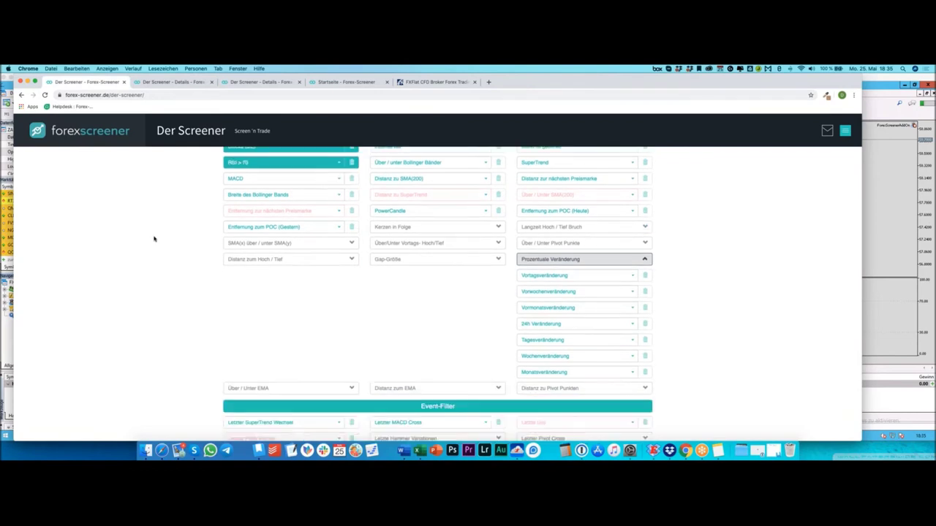
pyautogui.scroll(-3, 207, 348)
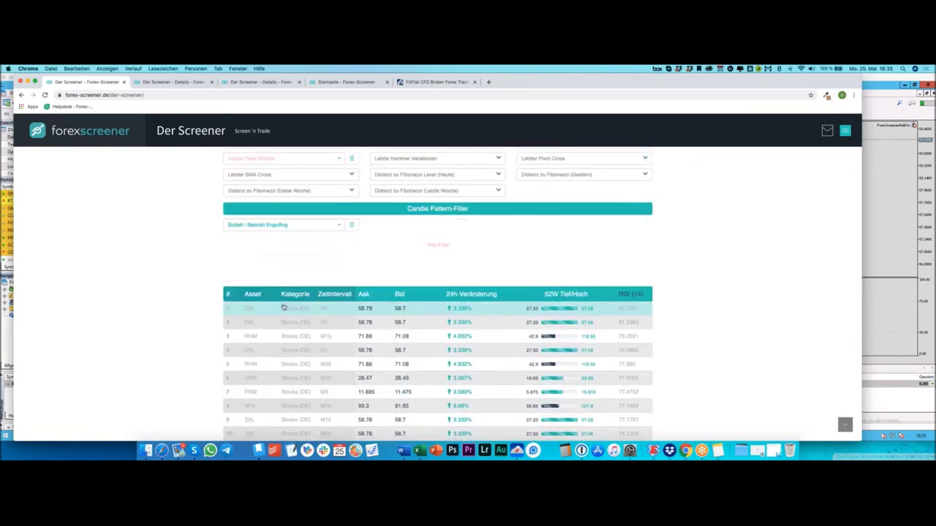
pyautogui.click(285, 308)
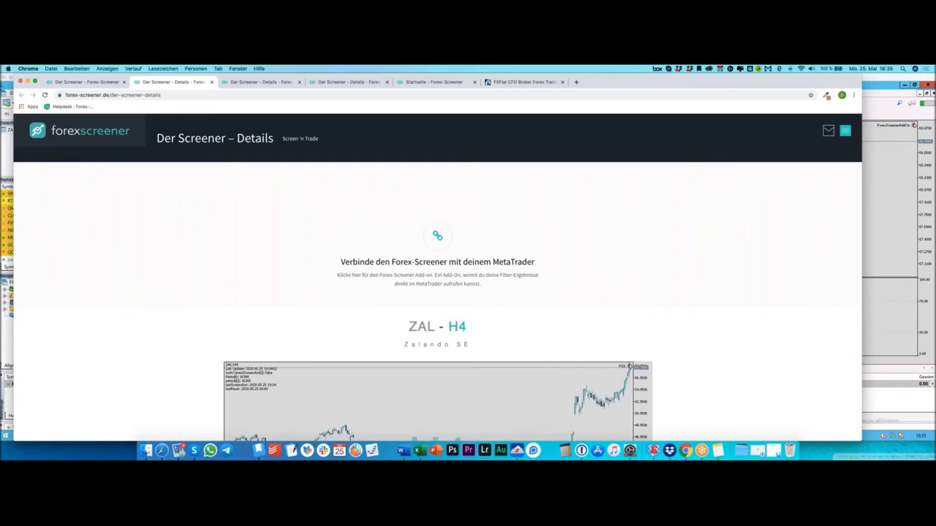
pyautogui.scroll(-3, 338, 278)
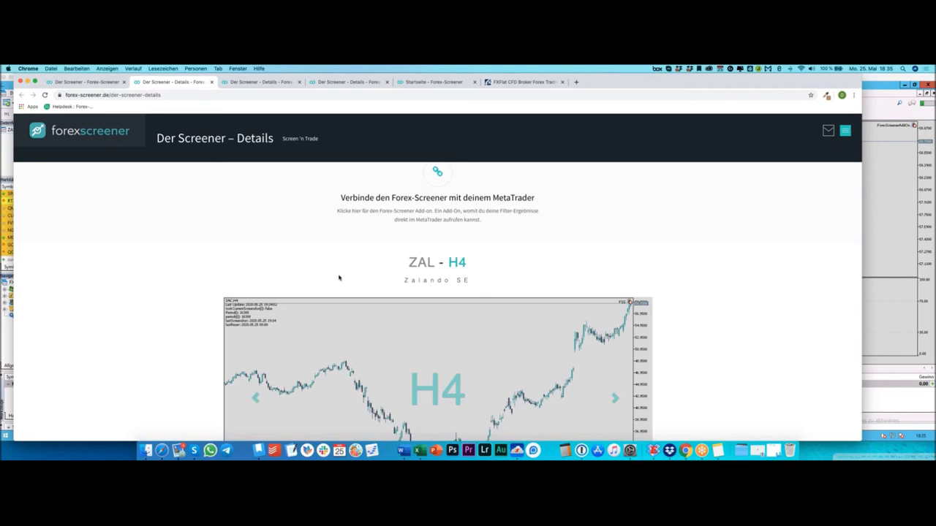
pyautogui.scroll(-3, 339, 278)
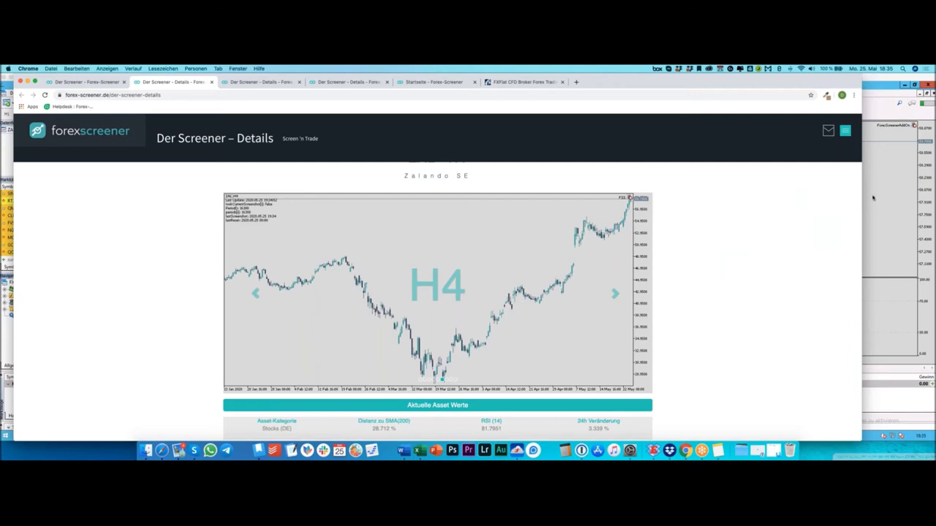
# Switch briefly to MetaTrader to view the ZAL H4 chart, and page the Zalando details charts in Chrome from H4 down to M1.
pyautogui.press('super+Tab')
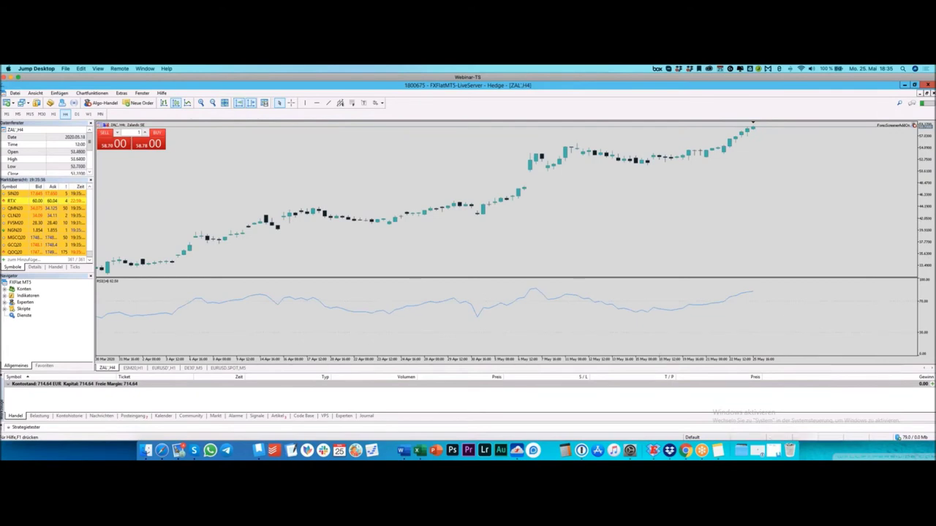
pyautogui.click(685, 449)
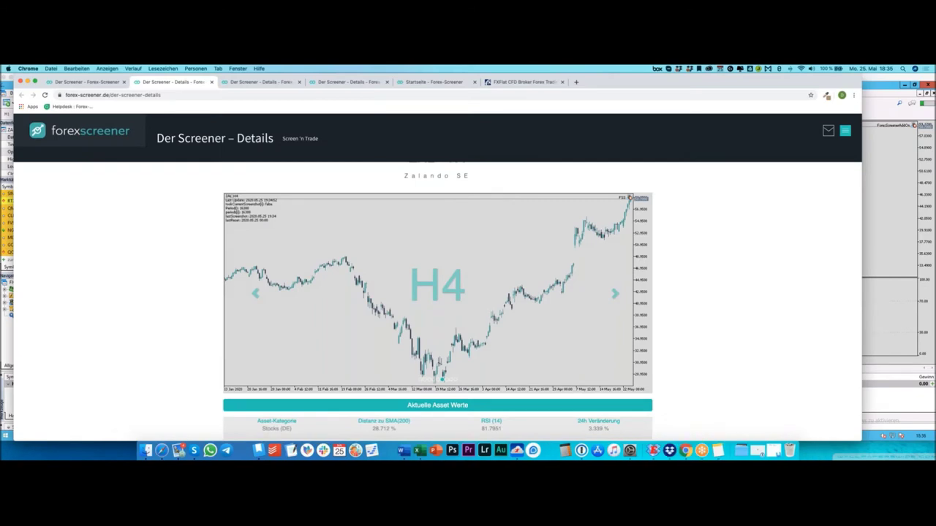
pyautogui.click(254, 294)
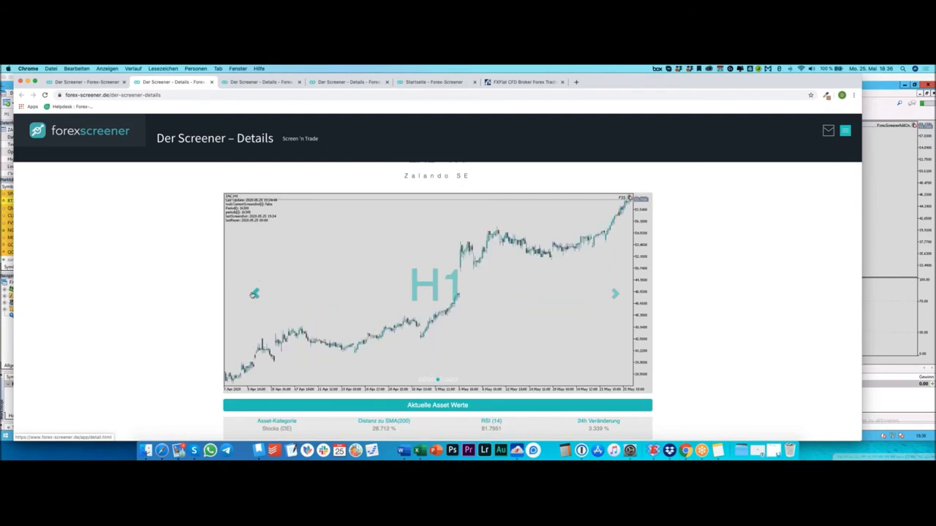
pyautogui.click(253, 294)
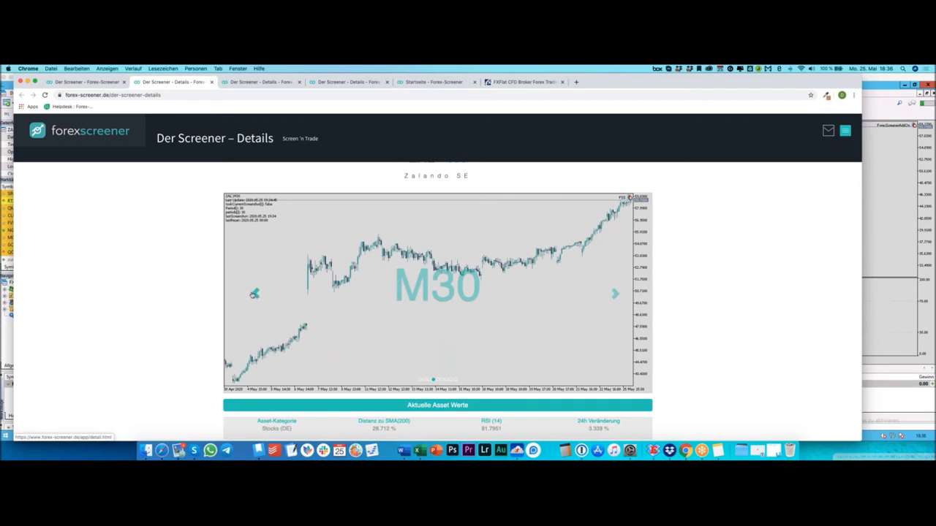
pyautogui.click(253, 293)
pyautogui.click(253, 294)
pyautogui.click(254, 294)
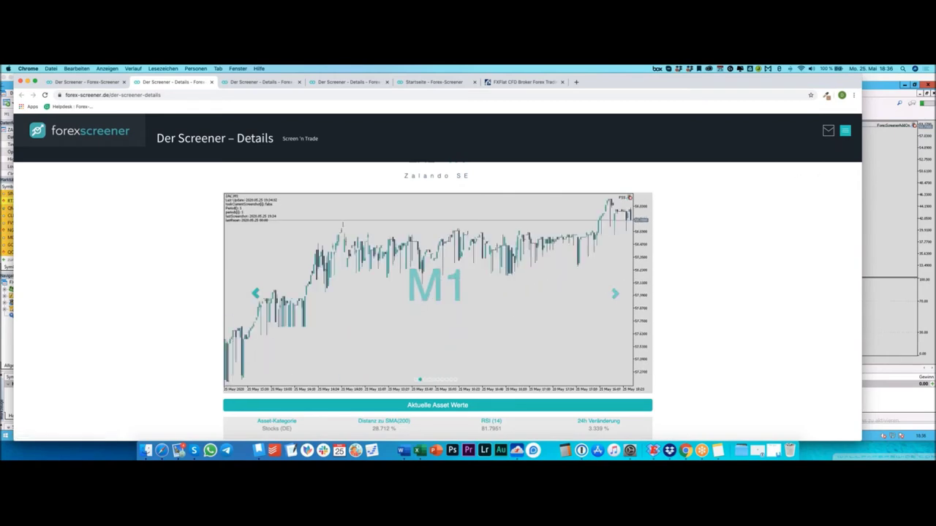
# Revisit the ZAL chart in MetaTrader, and page the Zalando details charts in Chrome from M1 up past W1 and back to D1.
pyautogui.click(871, 175)
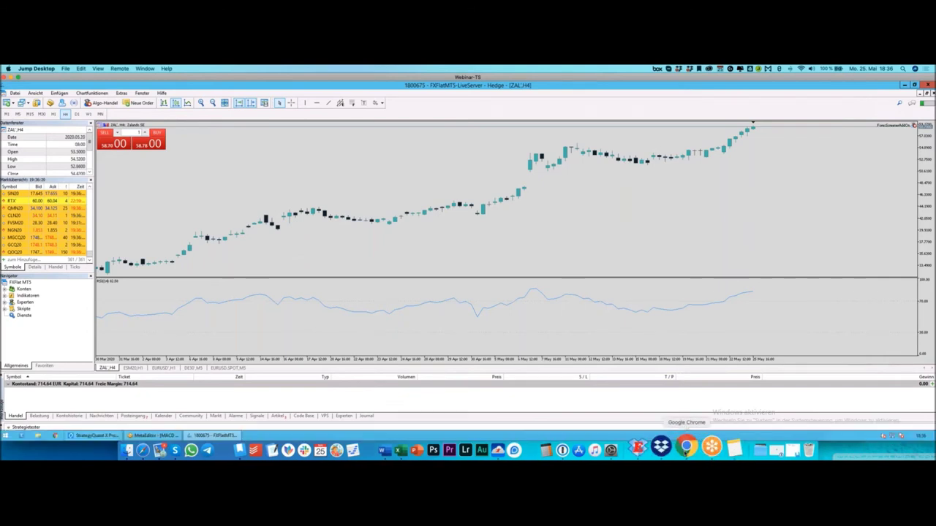
pyautogui.click(685, 448)
pyautogui.click(616, 296)
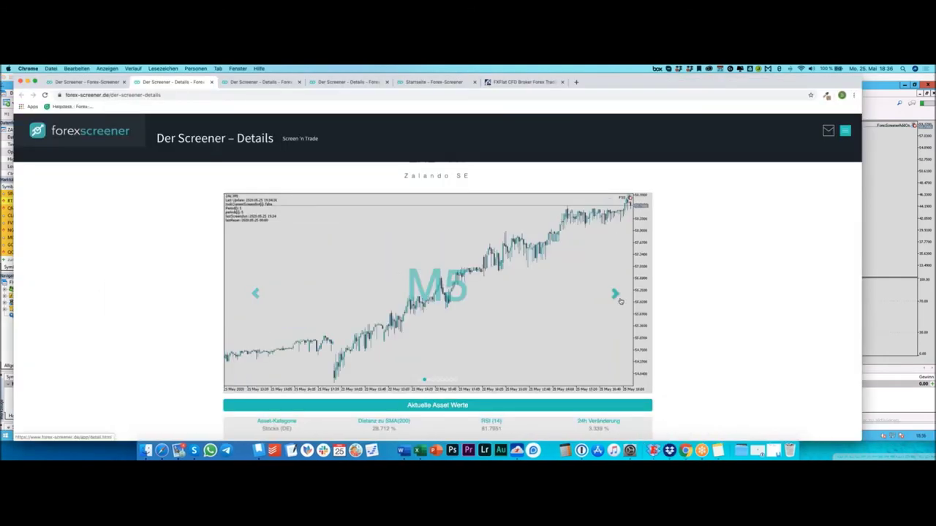
pyautogui.click(619, 301)
pyautogui.click(619, 300)
pyautogui.click(619, 301)
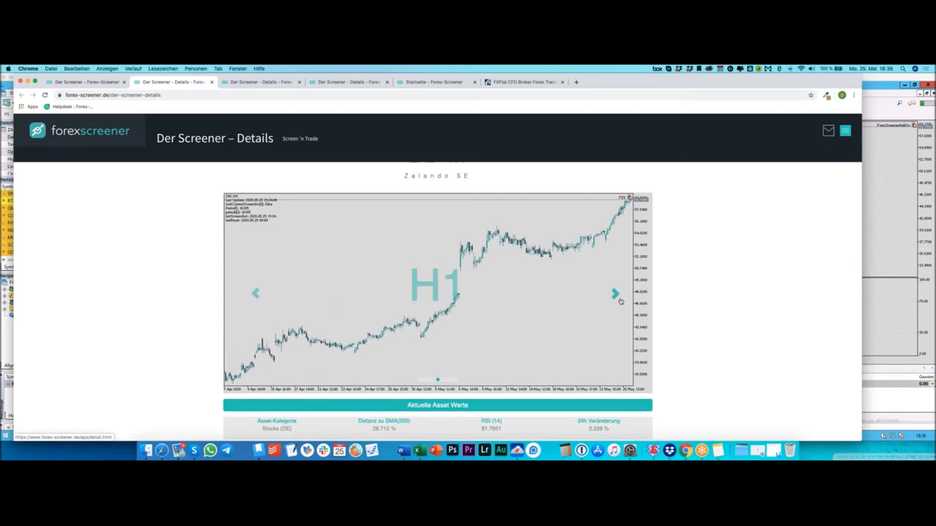
pyautogui.click(619, 301)
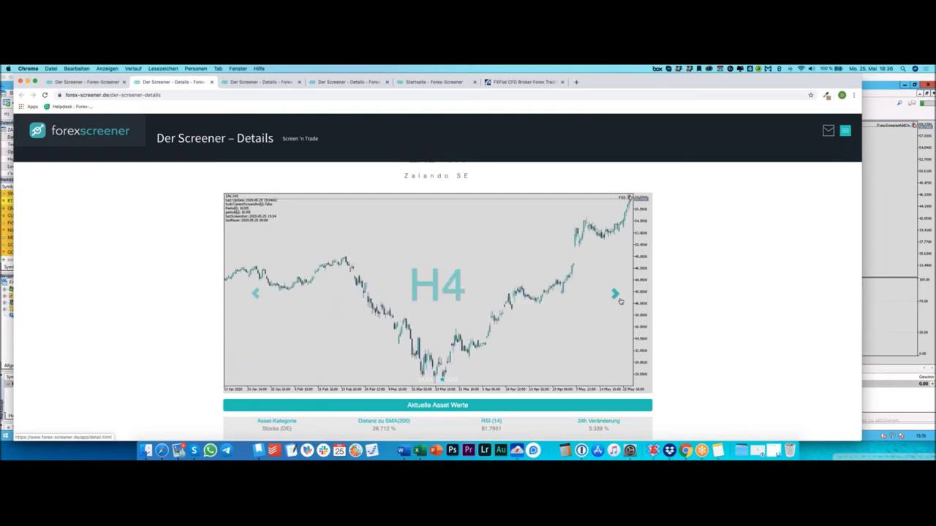
pyautogui.click(620, 300)
pyautogui.click(619, 301)
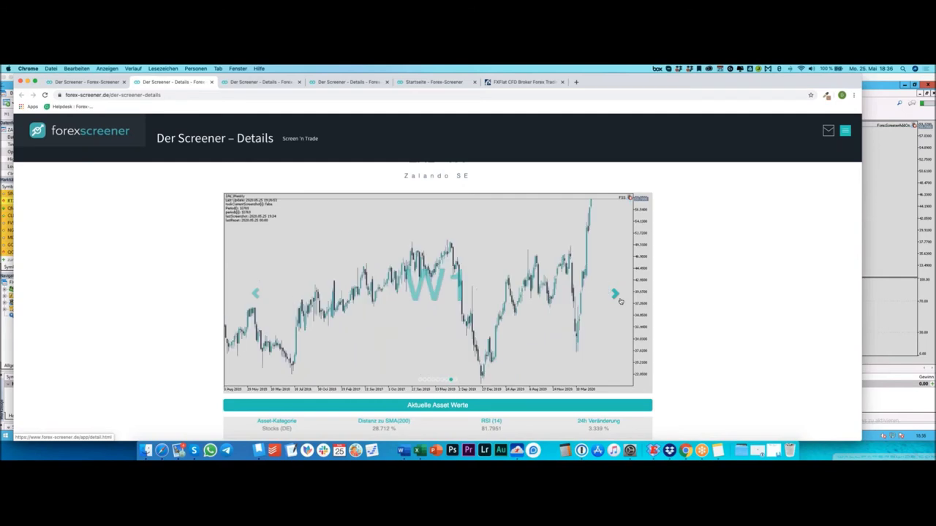
pyautogui.click(619, 300)
pyautogui.click(249, 296)
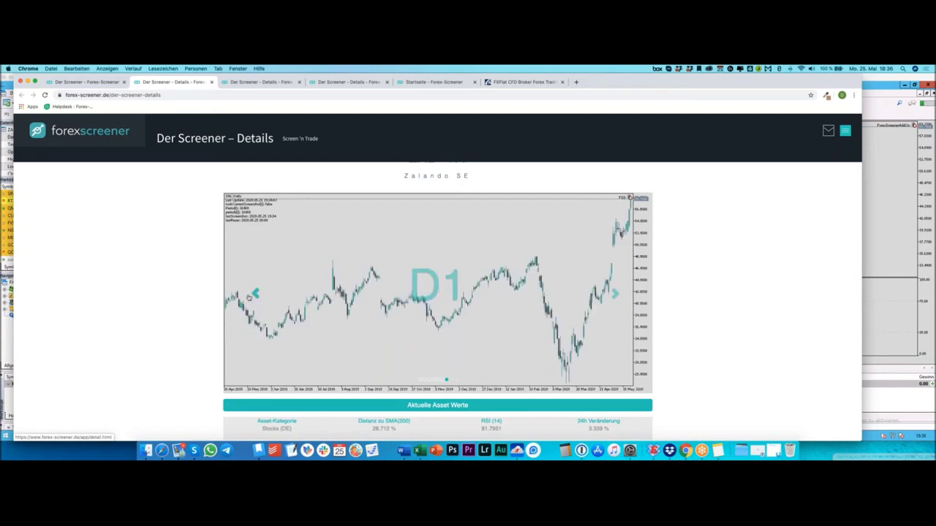
# Page the Zalando chart to H4 and read through the full list of current asset values below it.
pyautogui.click(249, 296)
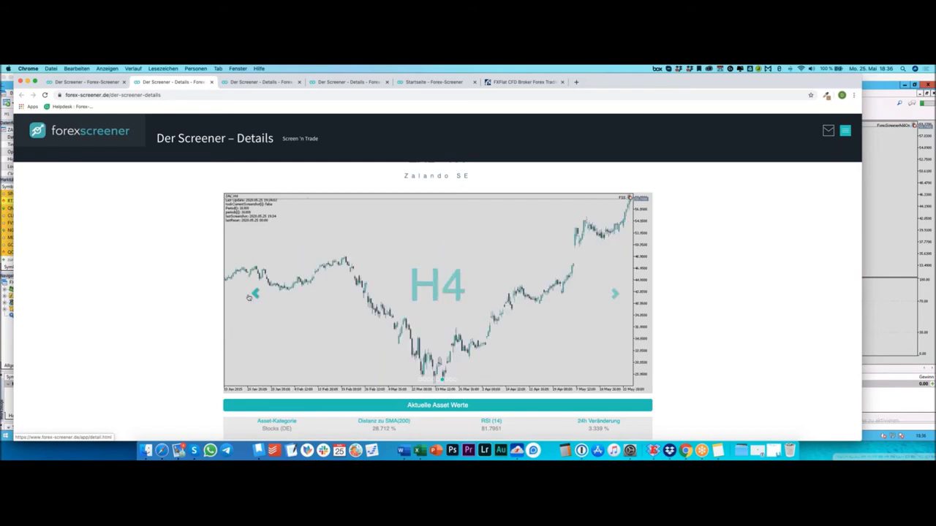
pyautogui.click(91, 82)
pyautogui.click(176, 82)
pyautogui.scroll(-5, 437, 299)
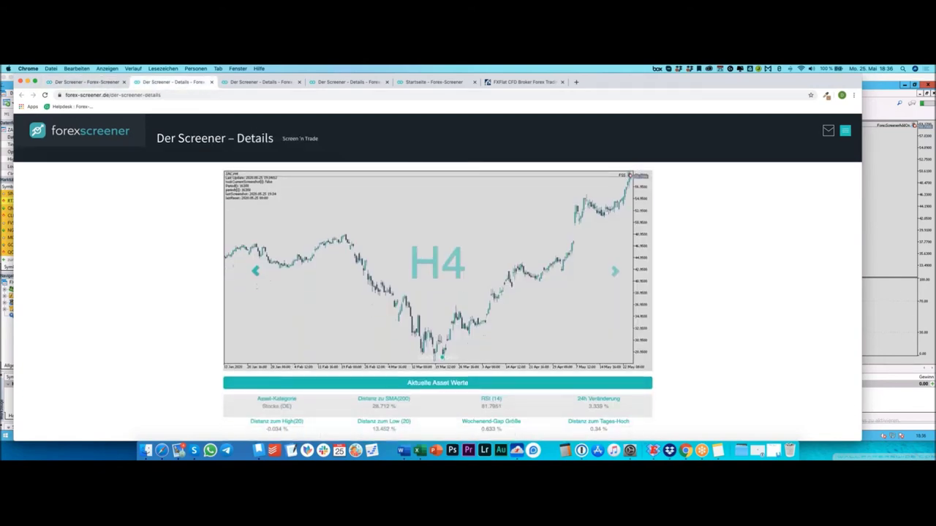
pyautogui.scroll(-10, 257, 212)
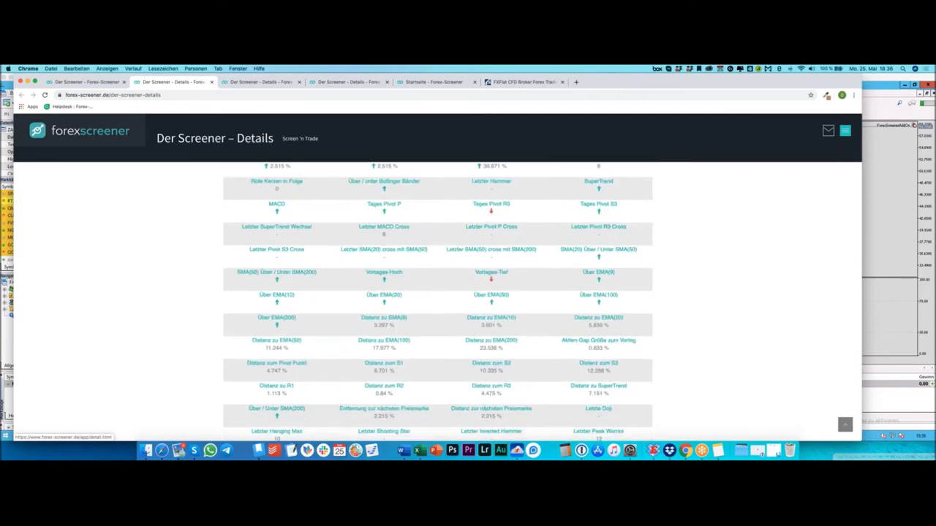
pyautogui.scroll(-5, 437, 299)
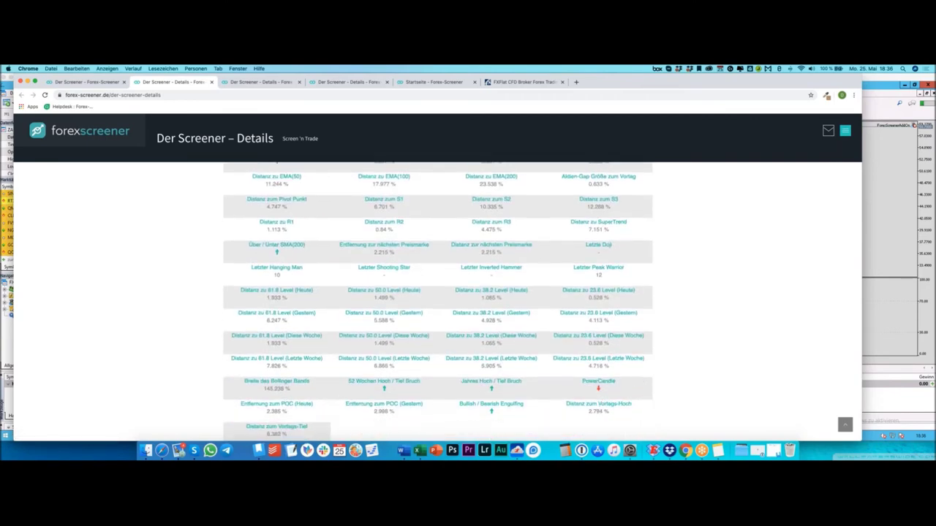
pyautogui.scroll(3, 276, 216)
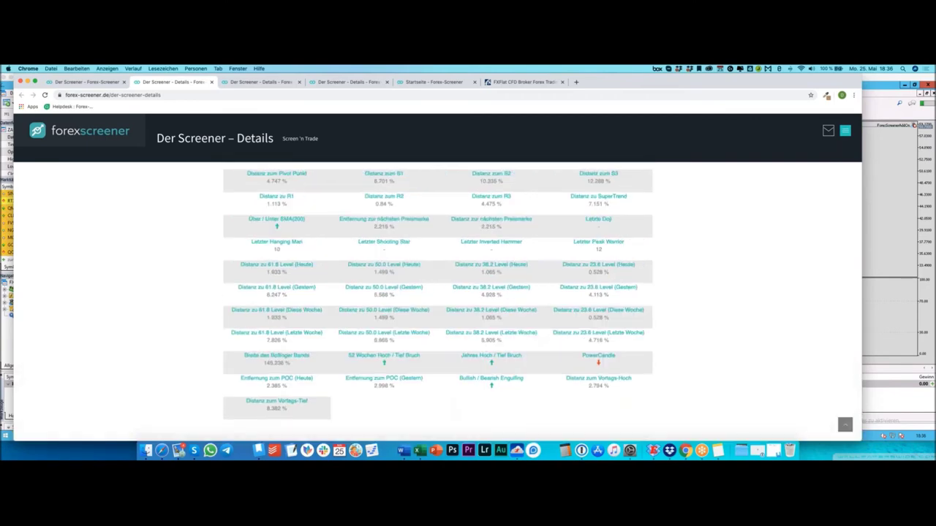
pyautogui.scroll(5, 276, 234)
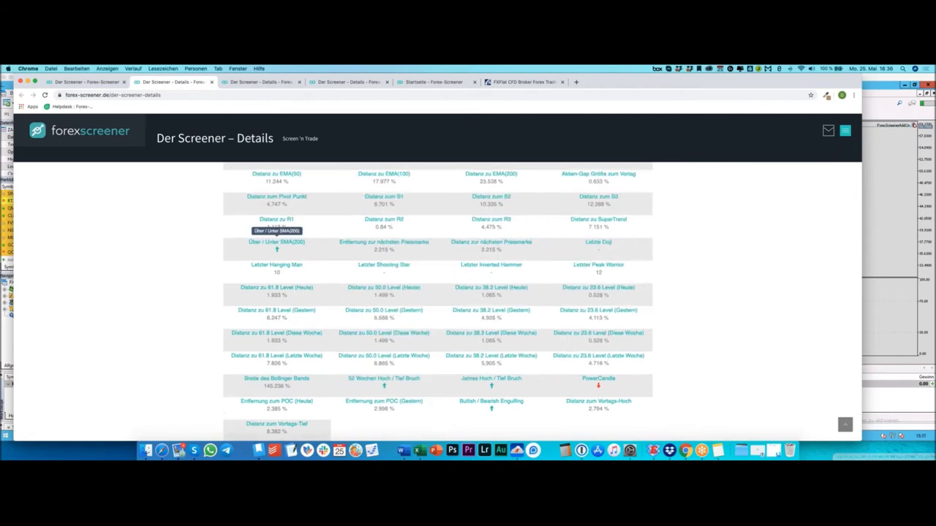
pyautogui.scroll(5, 144, 187)
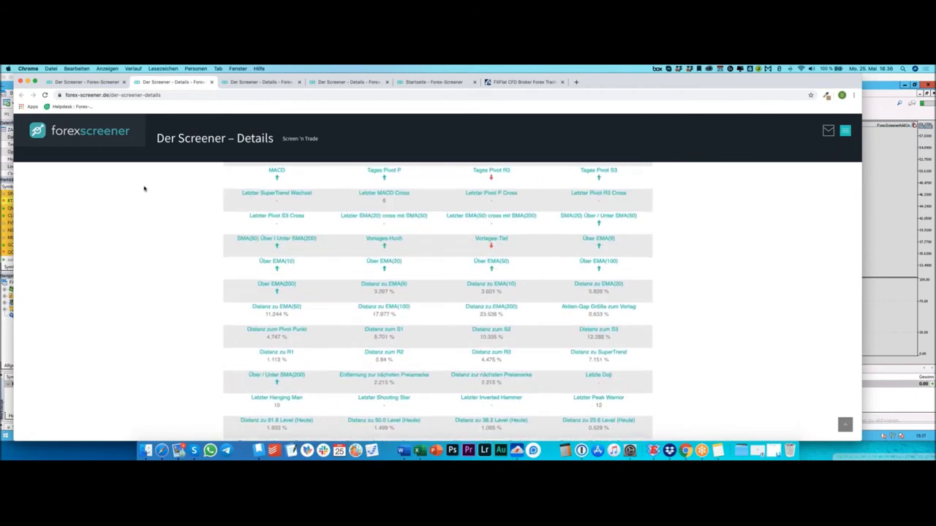
pyautogui.scroll(3, 144, 189)
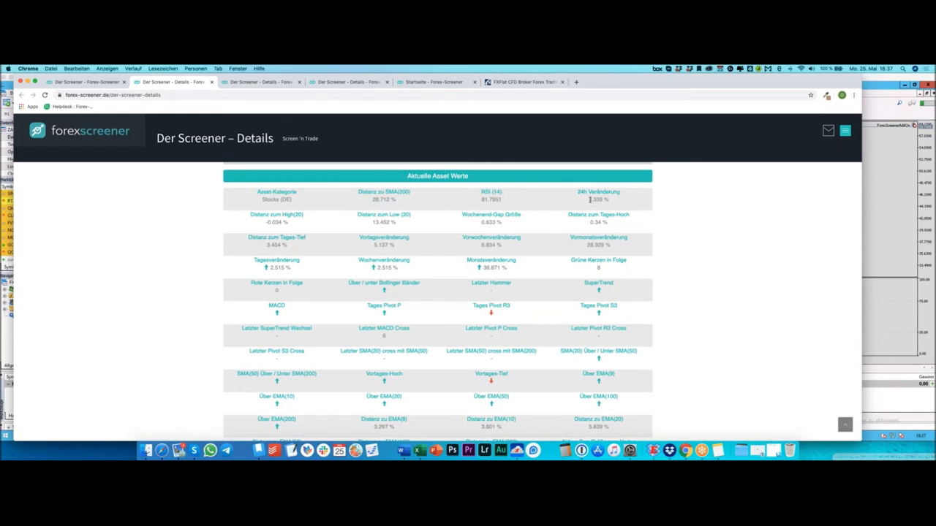
# Review Zalando's asset values again down to the 52-week high/low break, and return to its H4 chart.
pyautogui.scroll(-3, 589, 199)
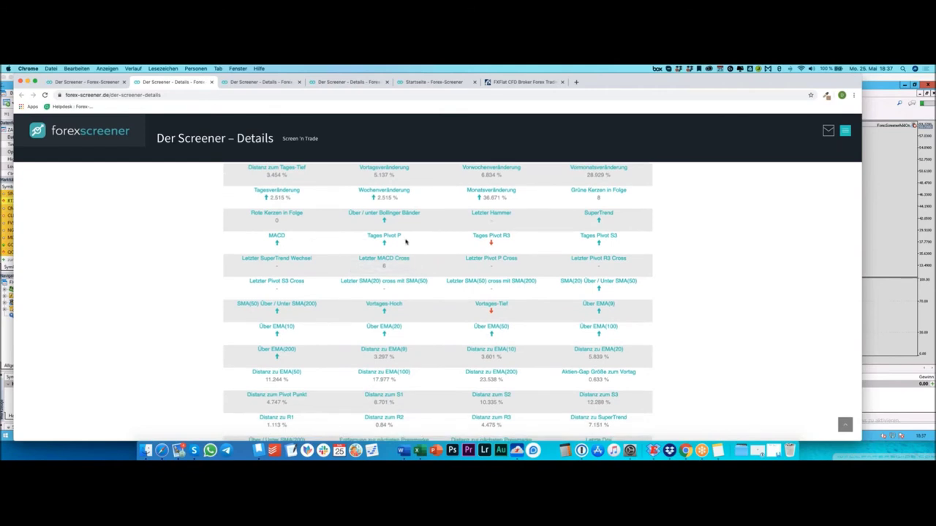
pyautogui.scroll(-8, 400, 278)
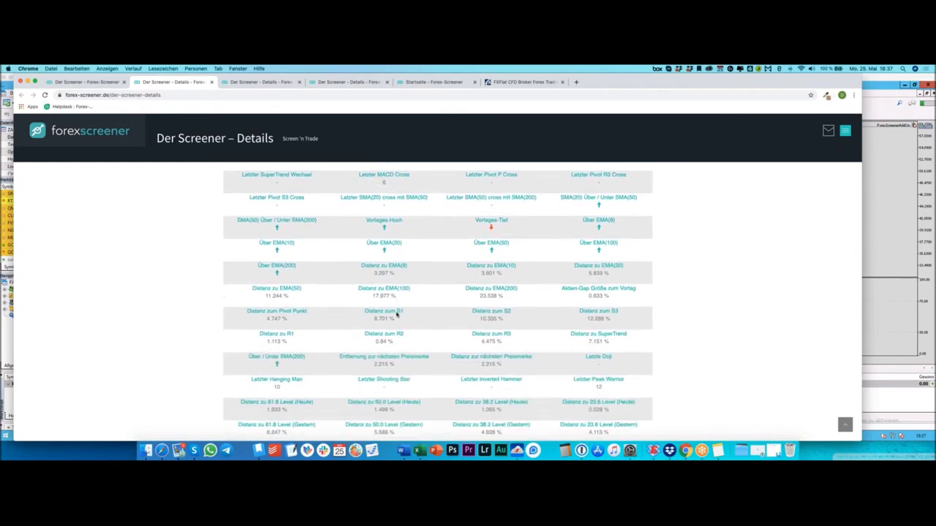
pyautogui.scroll(-4, 396, 315)
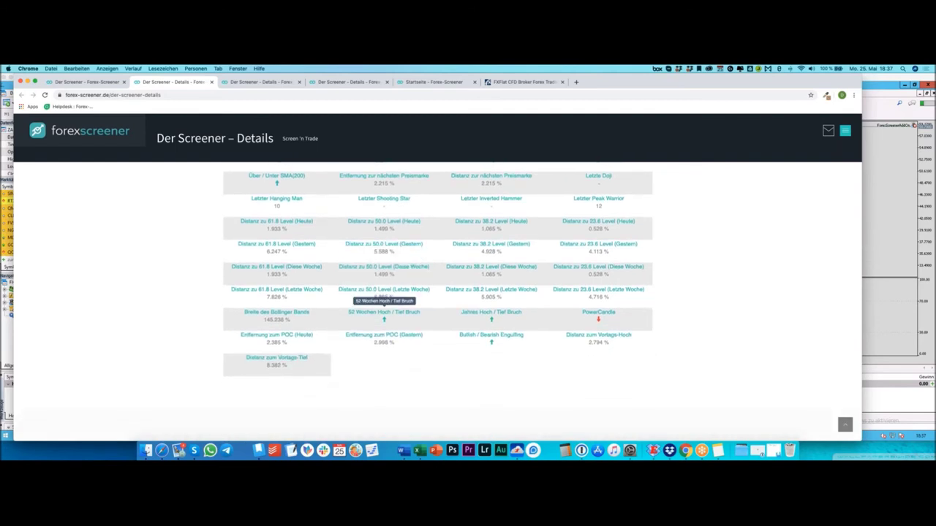
pyautogui.scroll(4, 384, 311)
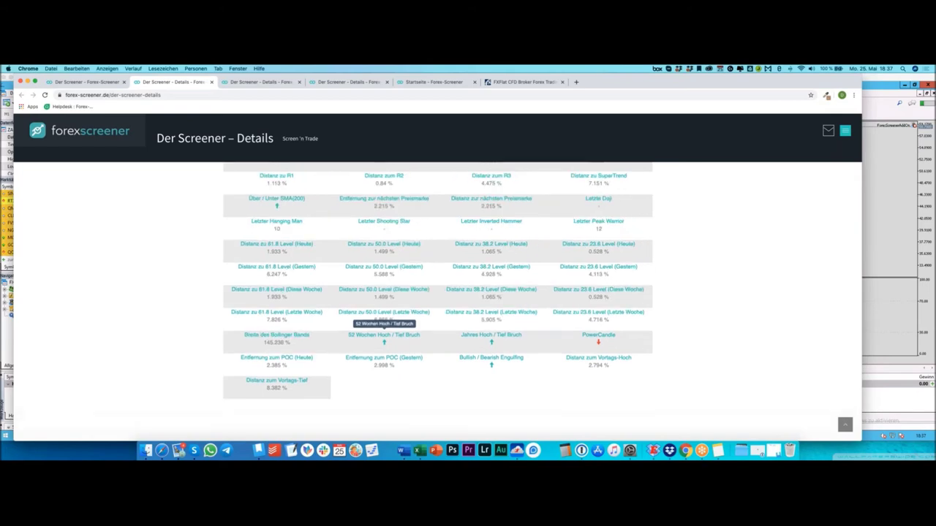
pyautogui.scroll(1, 383, 343)
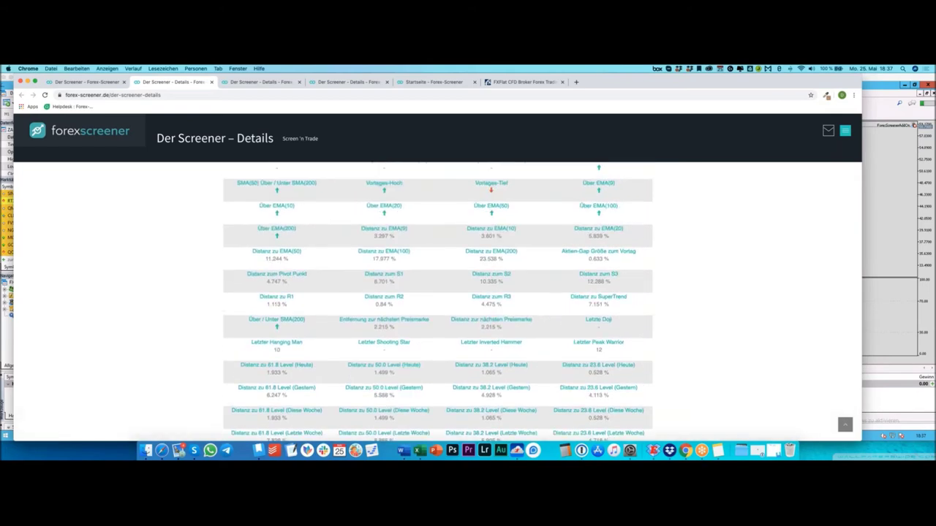
pyautogui.scroll(7, 438, 302)
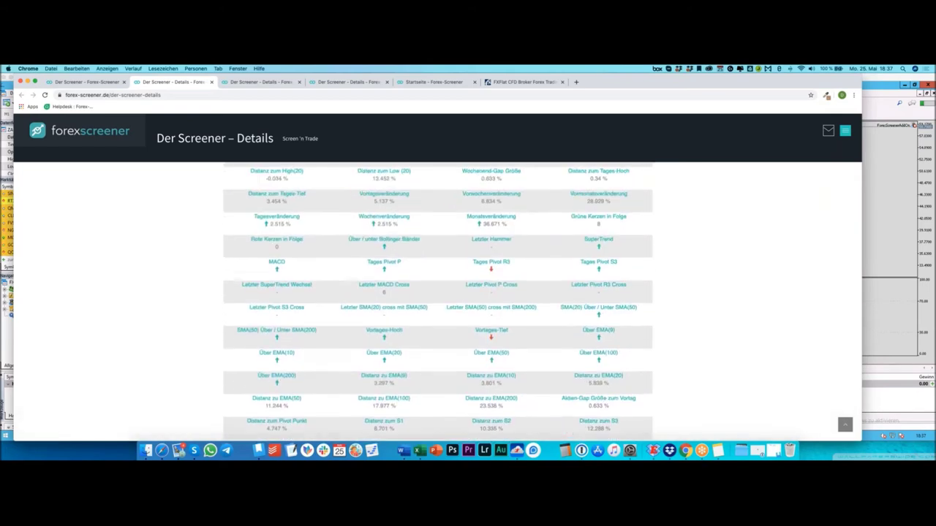
pyautogui.scroll(10, 438, 302)
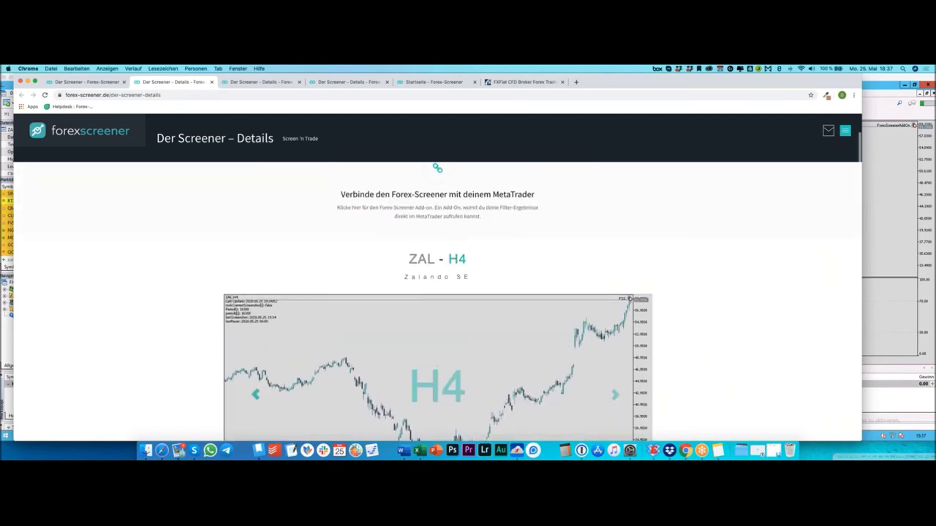
pyautogui.scroll(-4, 437, 301)
pyautogui.scroll(-1, 437, 301)
pyautogui.scroll(2, 438, 301)
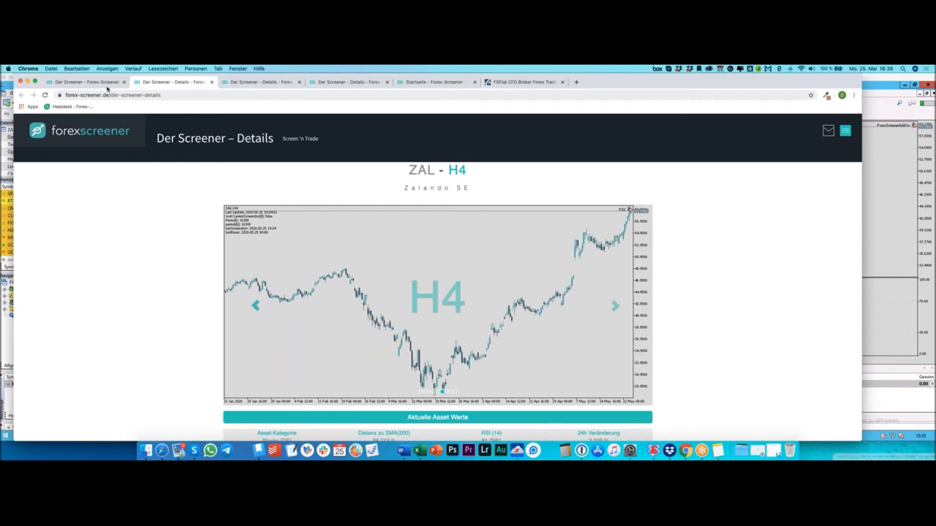
# Open the Forex-Screener Add-on page from the screener and examine its MetaTrader settings, video, downloads and installation steps.
pyautogui.click(91, 82)
pyautogui.scroll(15, 391, 236)
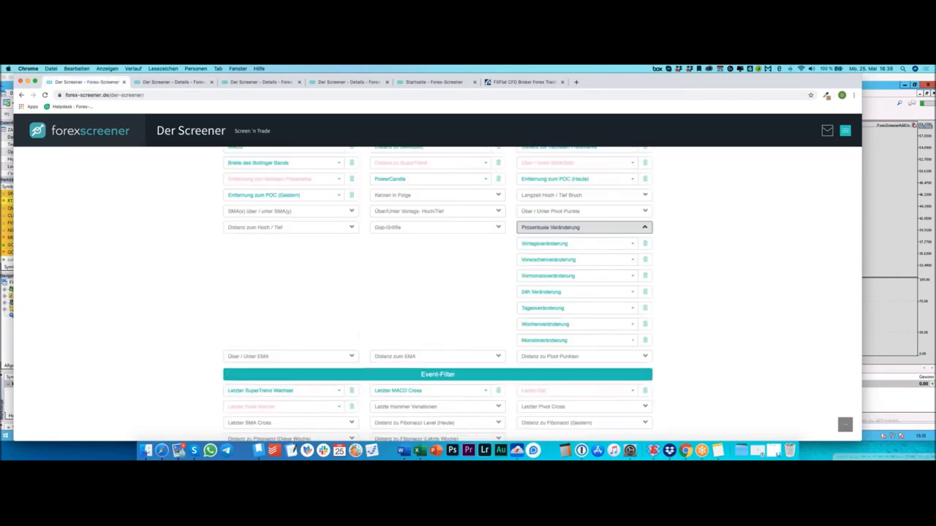
pyautogui.click(436, 186)
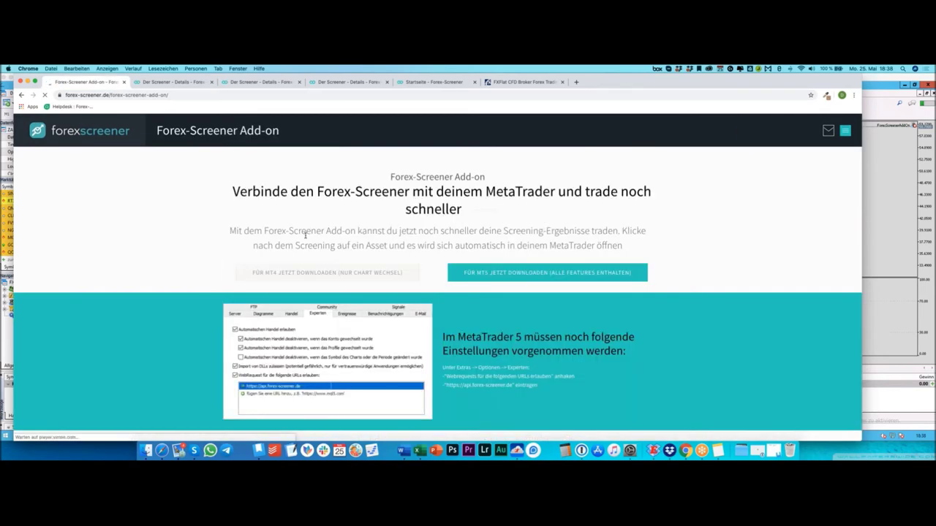
pyautogui.scroll(-6, 305, 235)
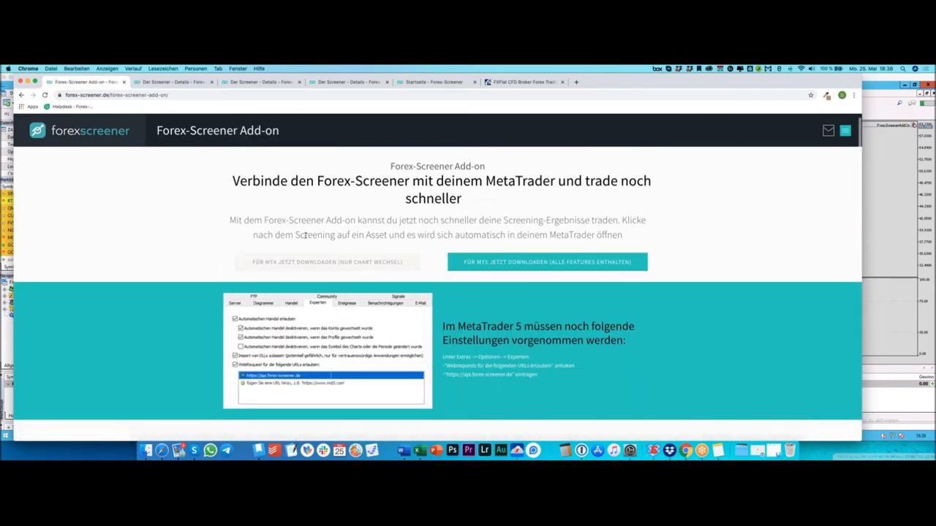
pyautogui.scroll(-6, 377, 316)
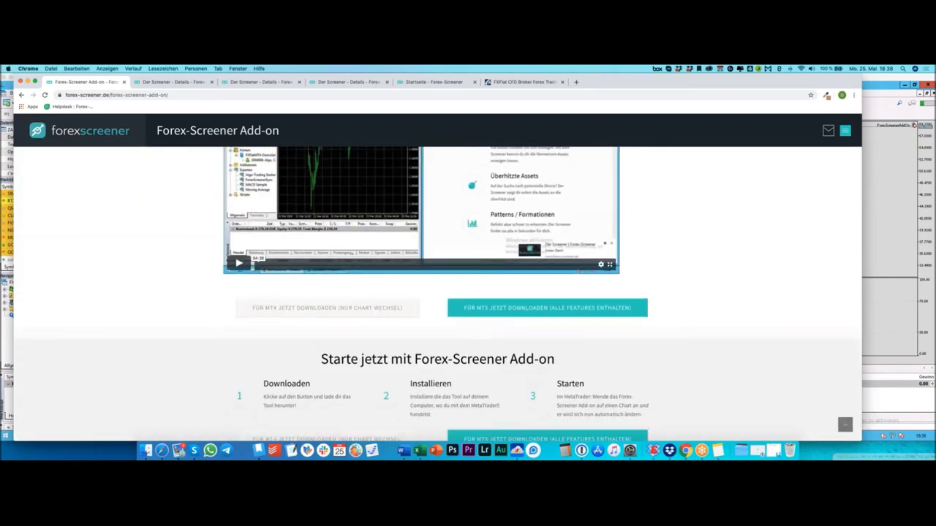
pyautogui.scroll(-3, 437, 292)
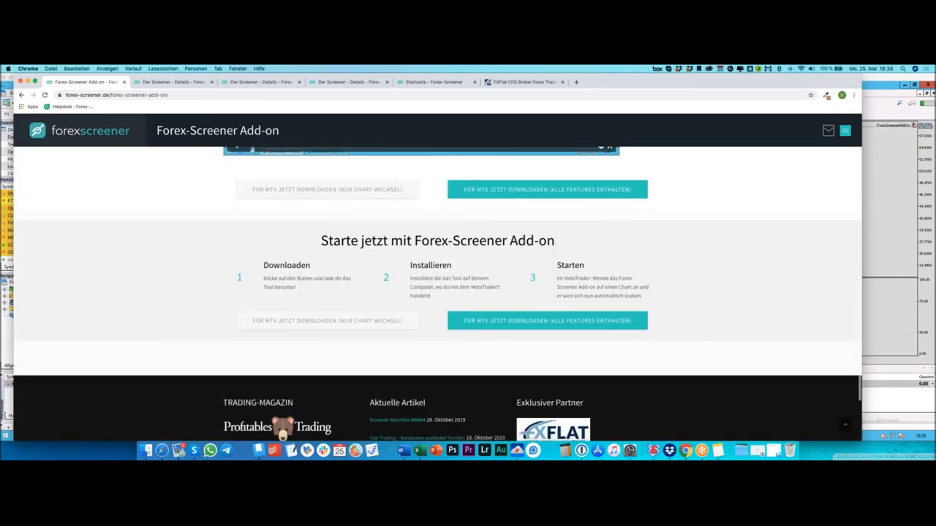
pyautogui.scroll(5, 377, 152)
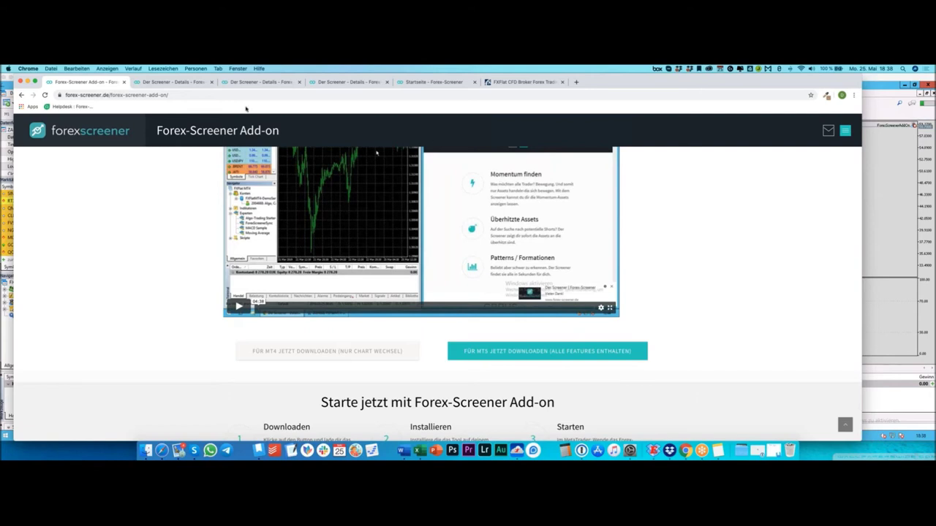
# Compare the Zalando H4 details page with the ZAL chart in MetaTrader, and return to the add-on page in Chrome.
pyautogui.click(172, 81)
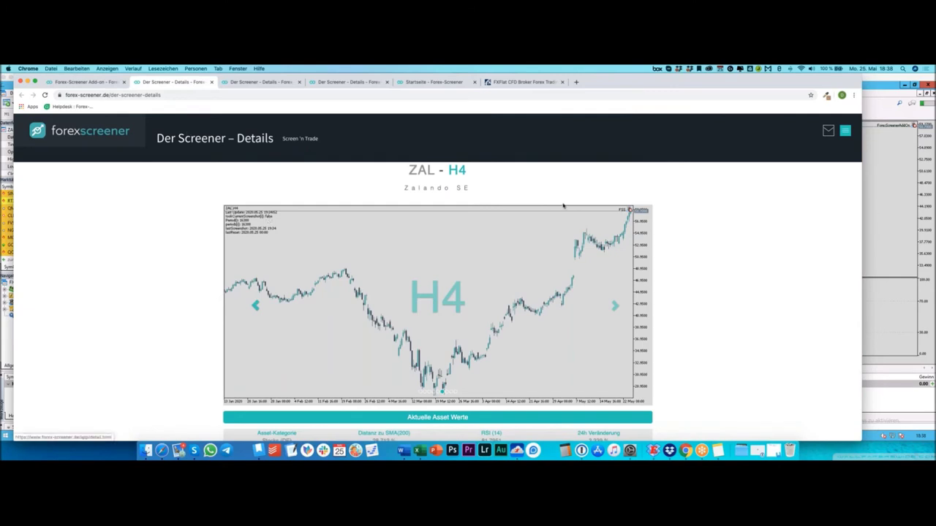
pyautogui.click(883, 171)
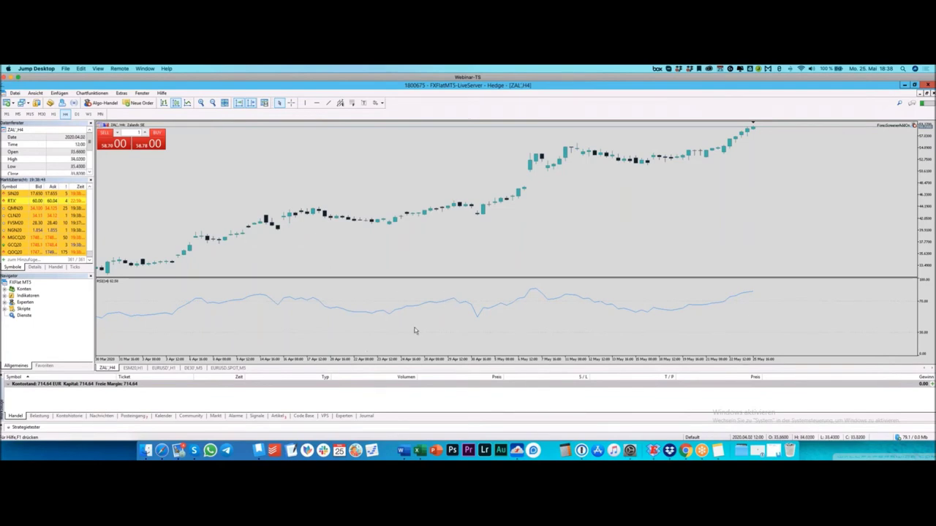
pyautogui.click(686, 447)
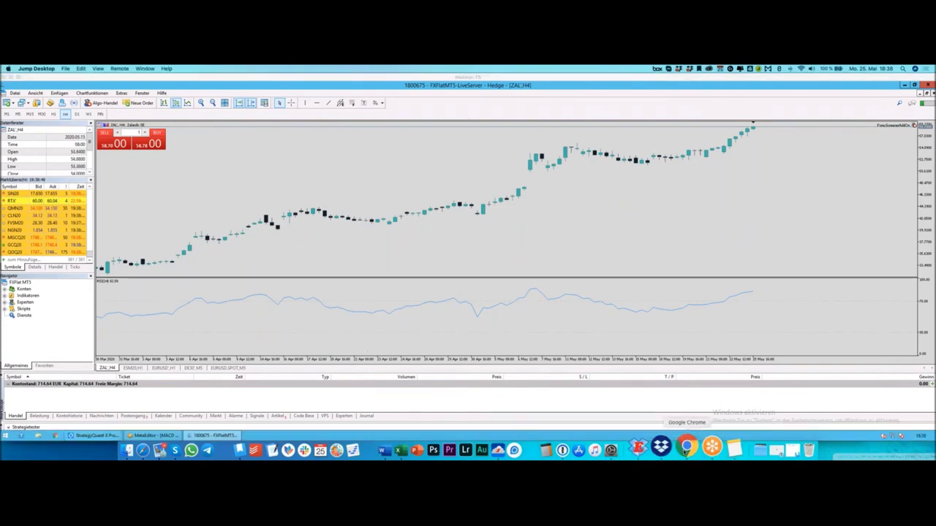
pyautogui.click(110, 84)
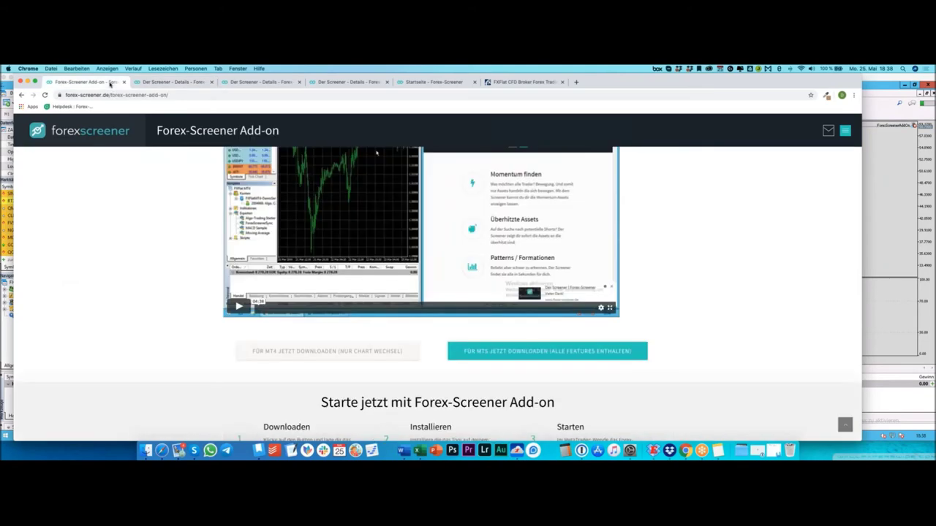
pyautogui.scroll(-4, 139, 224)
# Go back to the screener, filter for 8 Grüne Kerzen in Folge under Kerzen in Folge, and view the matching assets.
pyautogui.click(21, 95)
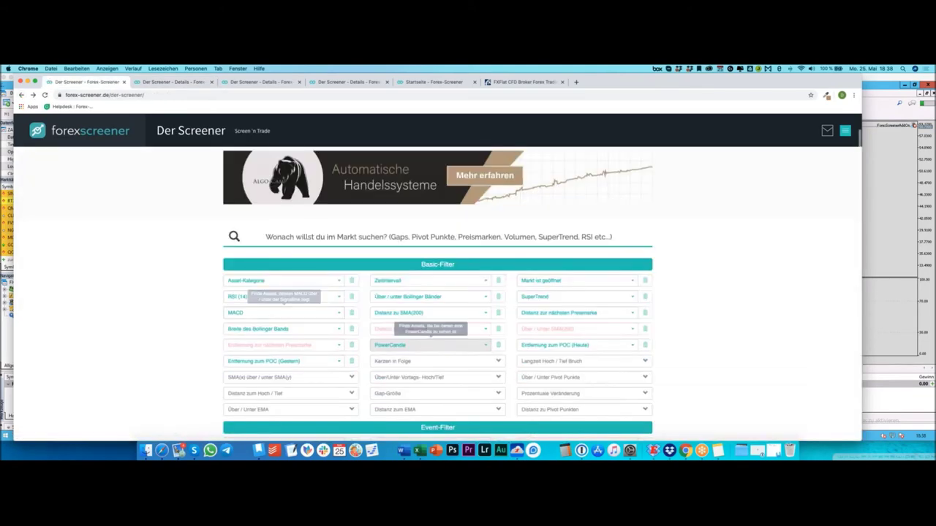
pyautogui.click(498, 361)
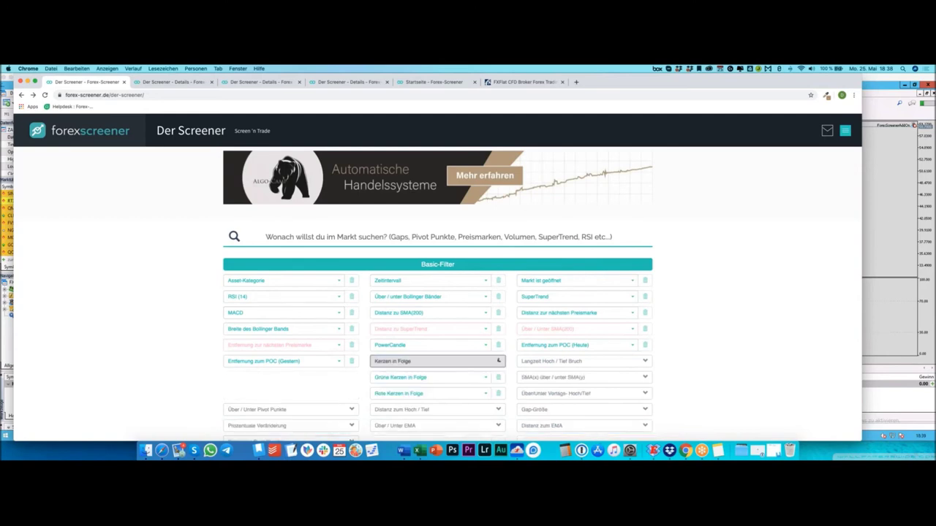
pyautogui.click(409, 378)
pyautogui.scroll(-2, 411, 420)
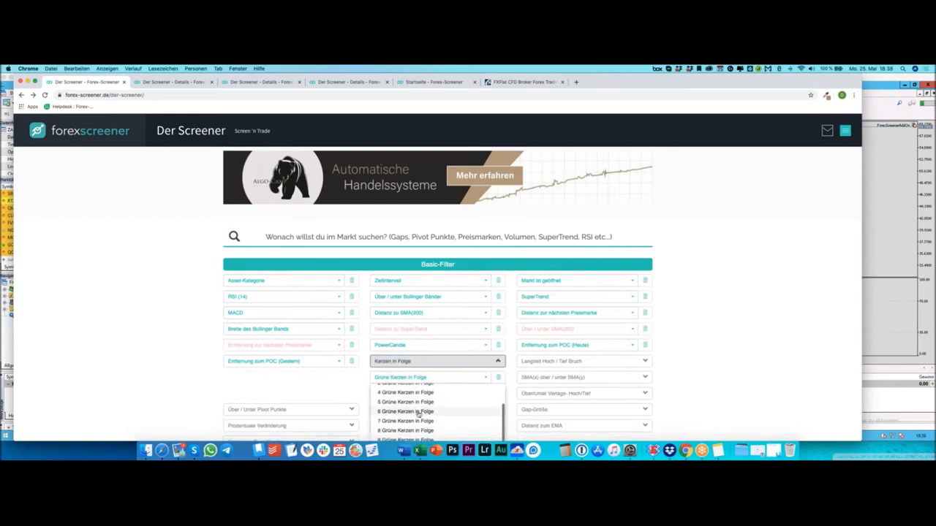
pyautogui.click(409, 430)
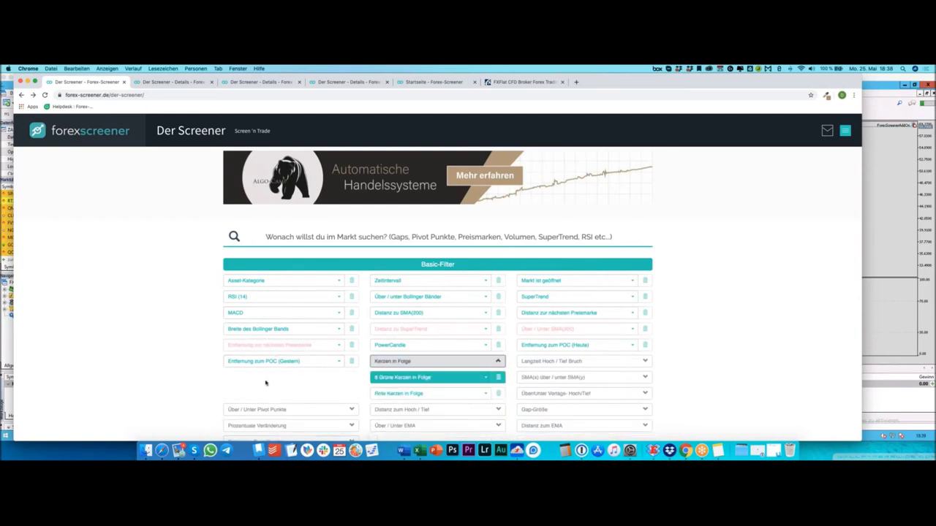
pyautogui.scroll(-10, 266, 382)
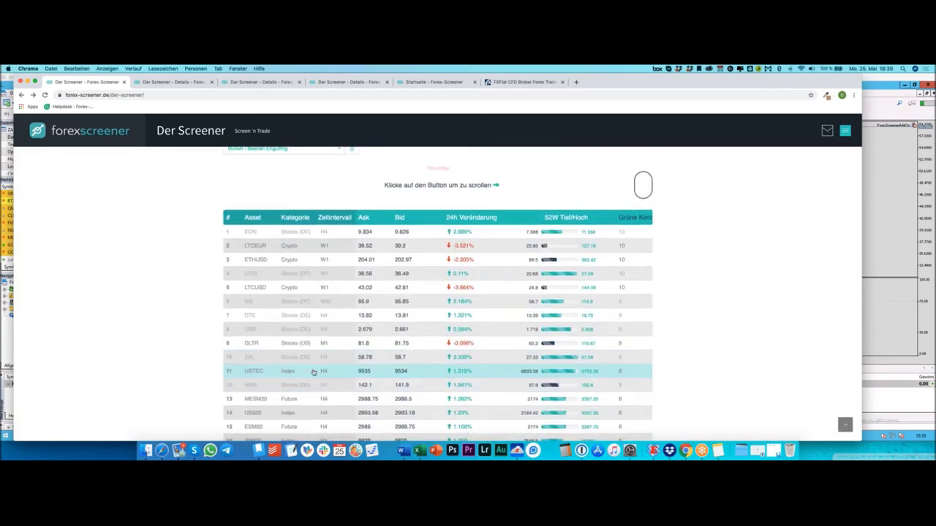
pyautogui.scroll(-2, 313, 373)
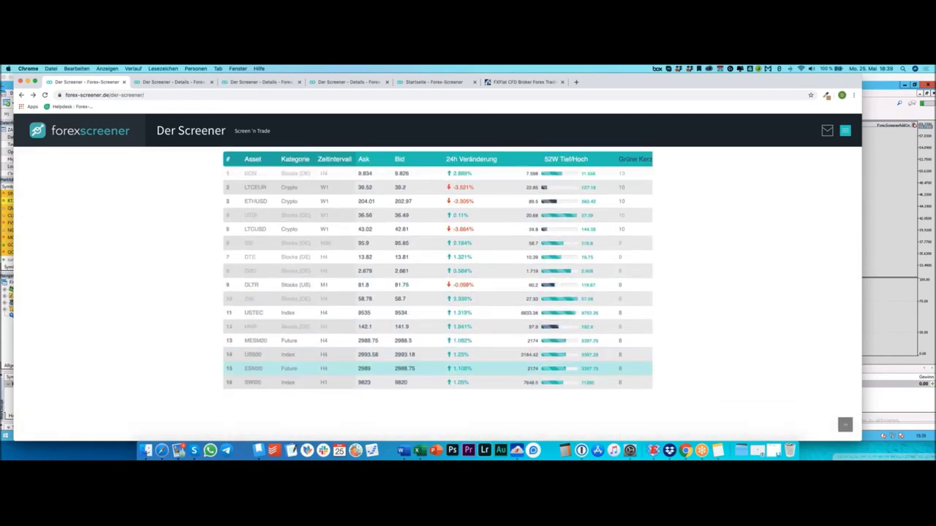
# Open the DLTR M1 result's details page, inspect its chart in MetaTrader, and return to Chrome.
pyautogui.click(346, 285)
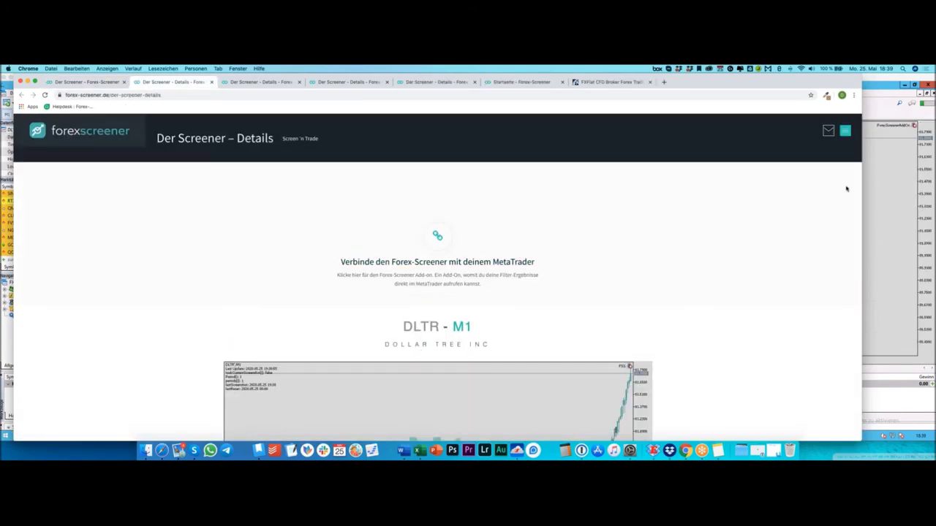
pyautogui.click(894, 175)
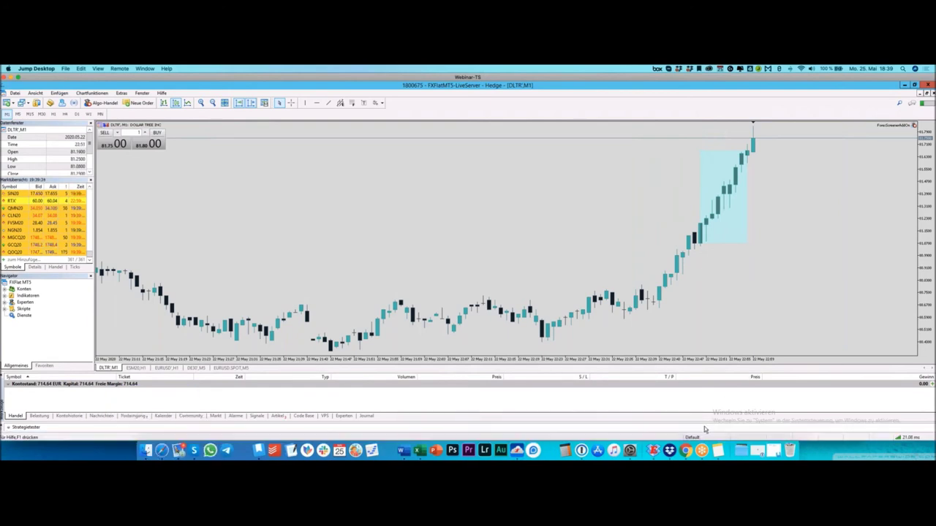
pyautogui.click(684, 447)
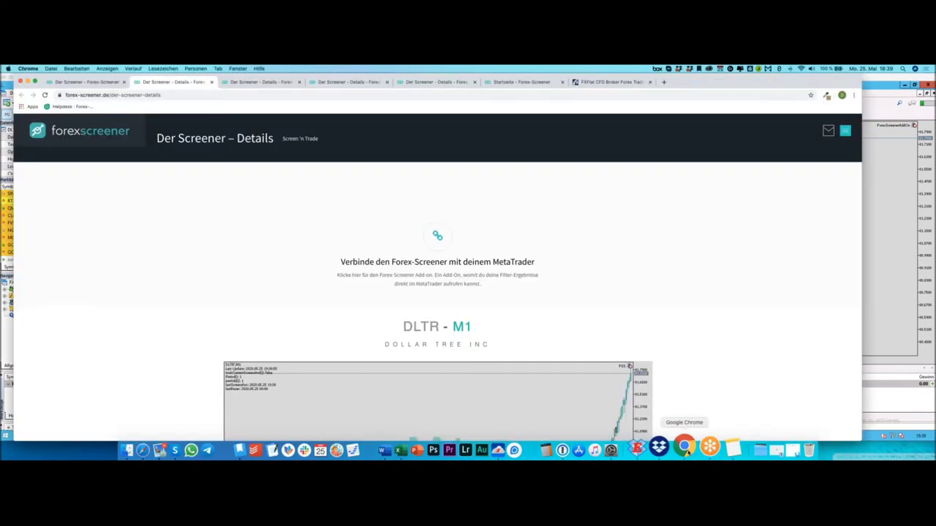
# Return to the screener and replace the green-candle filter with a Rote Kerzen in Folge filter under Kerzen in Folge.
pyautogui.click(100, 82)
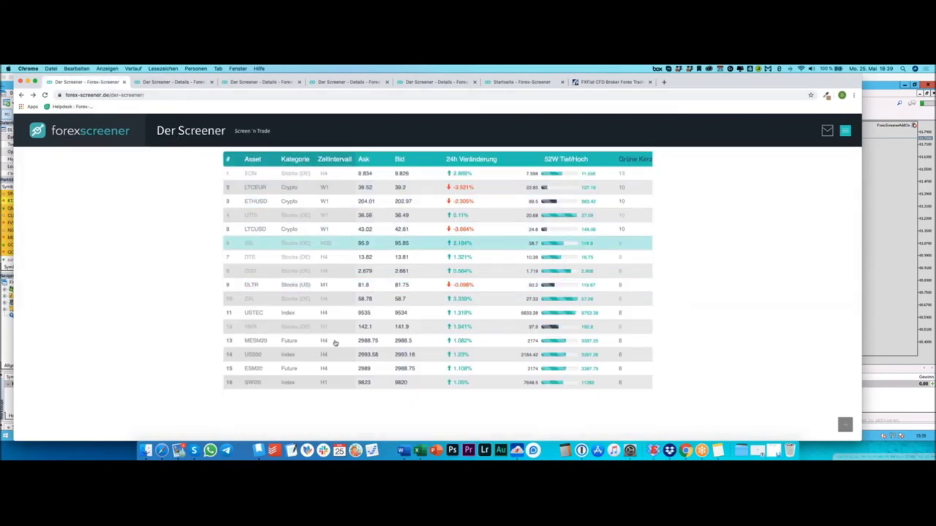
pyautogui.scroll(4, 334, 343)
pyautogui.scroll(3, 472, 253)
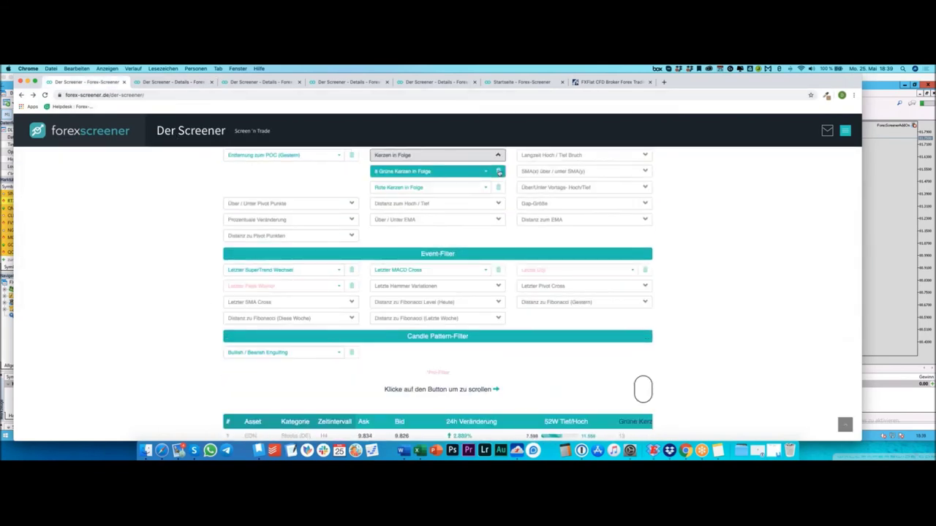
pyautogui.scroll(1, 429, 171)
pyautogui.click(435, 197)
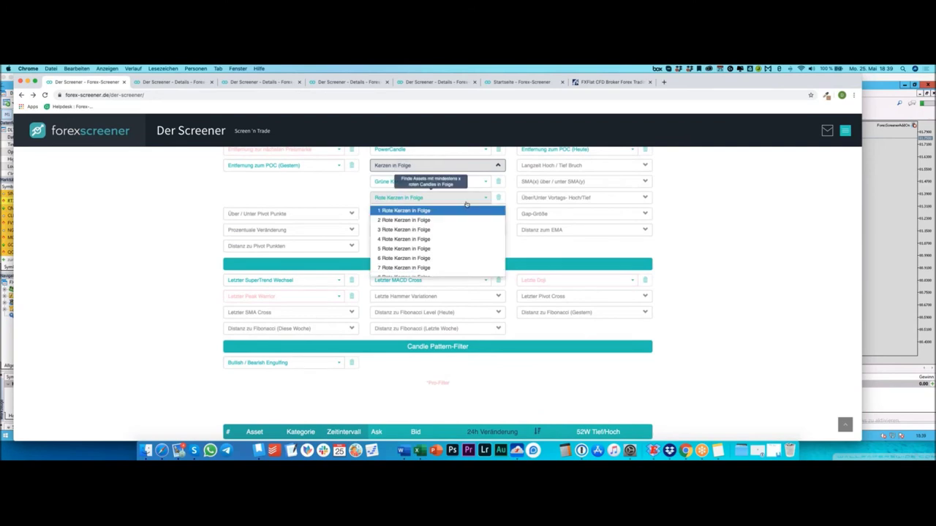
pyautogui.scroll(-2, 424, 251)
pyautogui.click(424, 250)
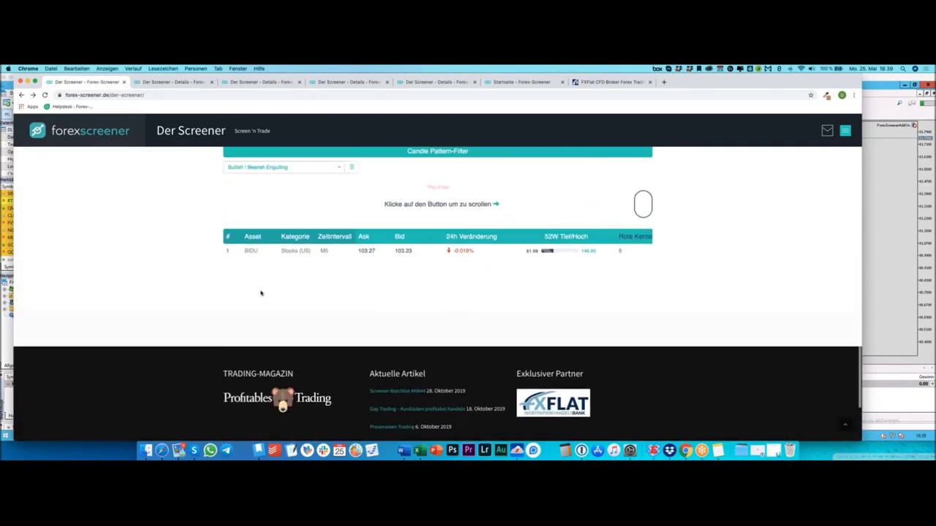
# Open the BIDU M5 result's details page, inspect its chart in MetaTrader, and return to Chrome.
pyautogui.click(251, 248)
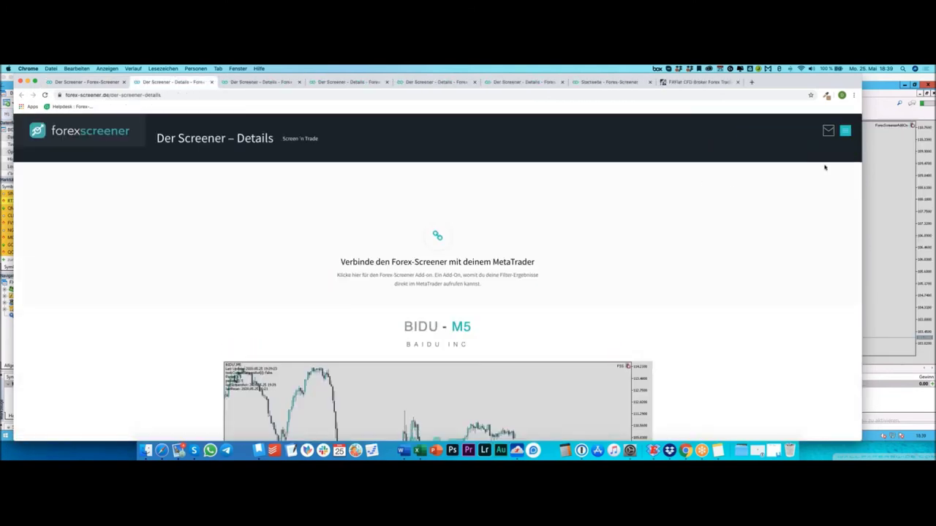
pyautogui.click(878, 170)
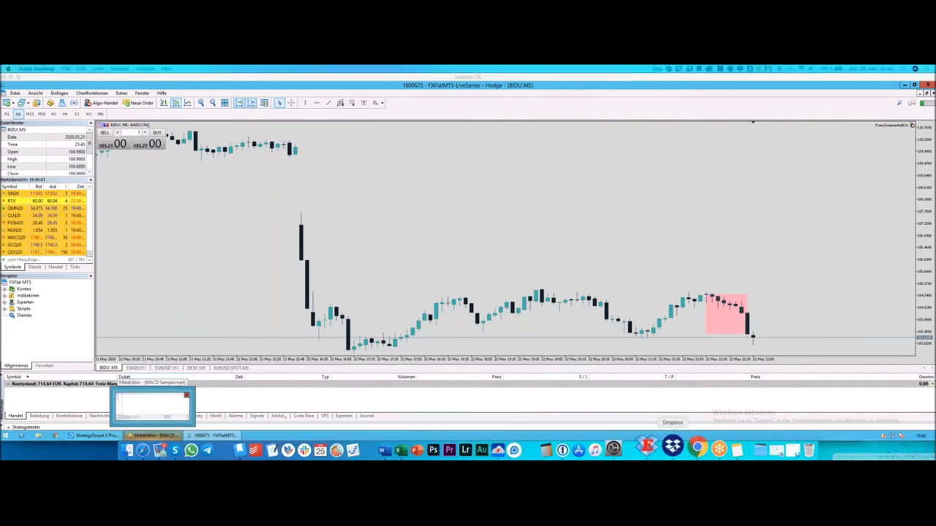
pyautogui.click(684, 450)
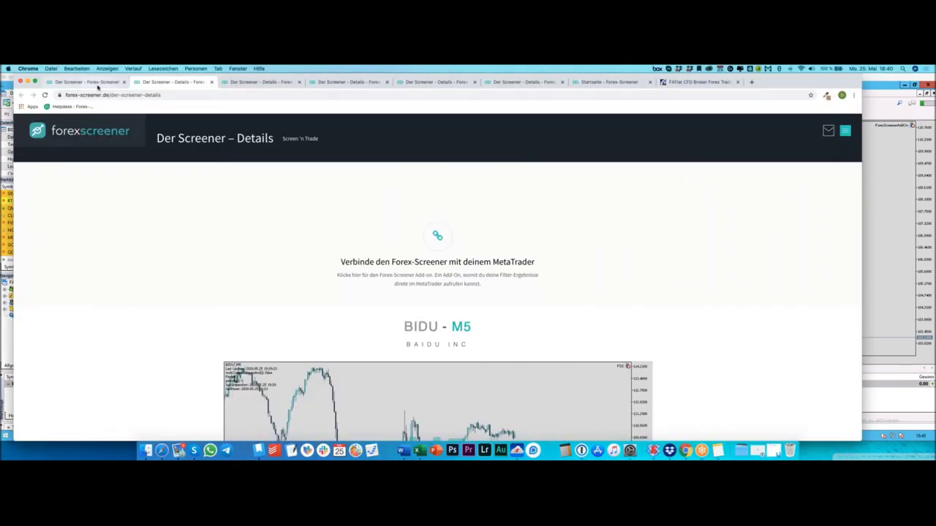
# Back in the screener, clear the red-candle filter, filter for 4 Grüne Kerzen in Folge and RSI > 60, and view the matching assets.
pyautogui.click(88, 81)
pyautogui.scroll(10, 437, 292)
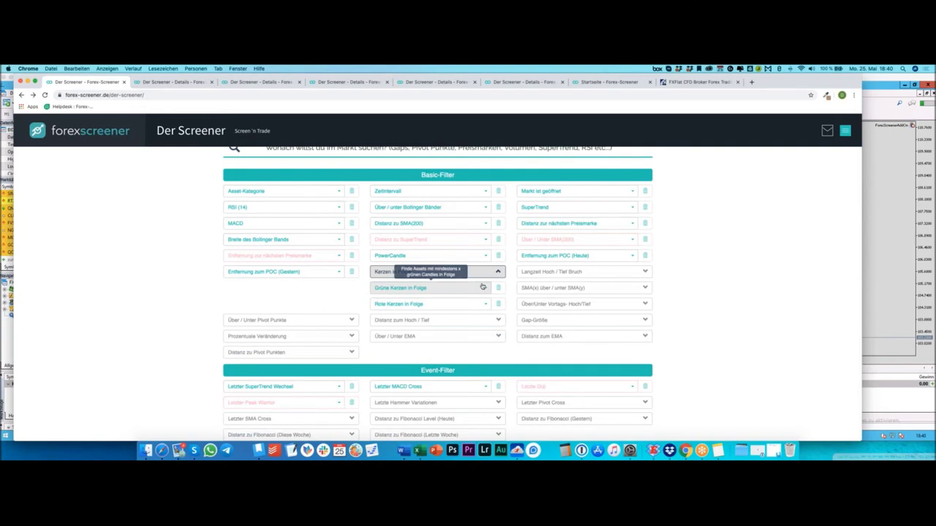
pyautogui.click(482, 287)
pyautogui.click(428, 306)
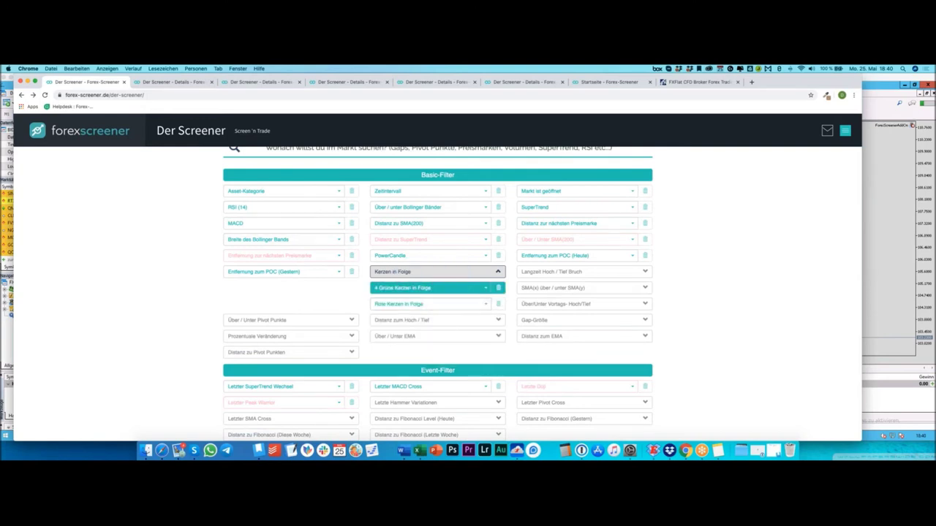
pyautogui.click(290, 206)
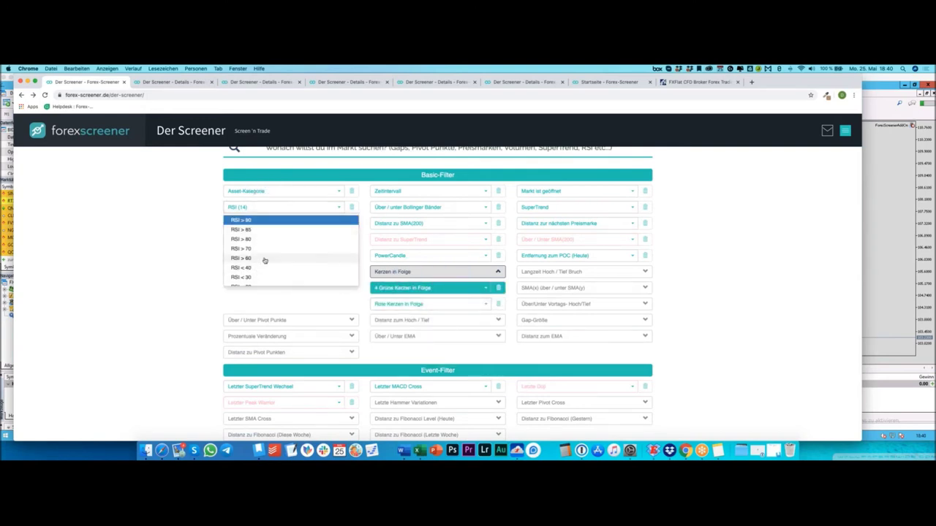
pyautogui.click(261, 258)
pyautogui.scroll(-2, 226, 276)
pyautogui.scroll(-5, 296, 292)
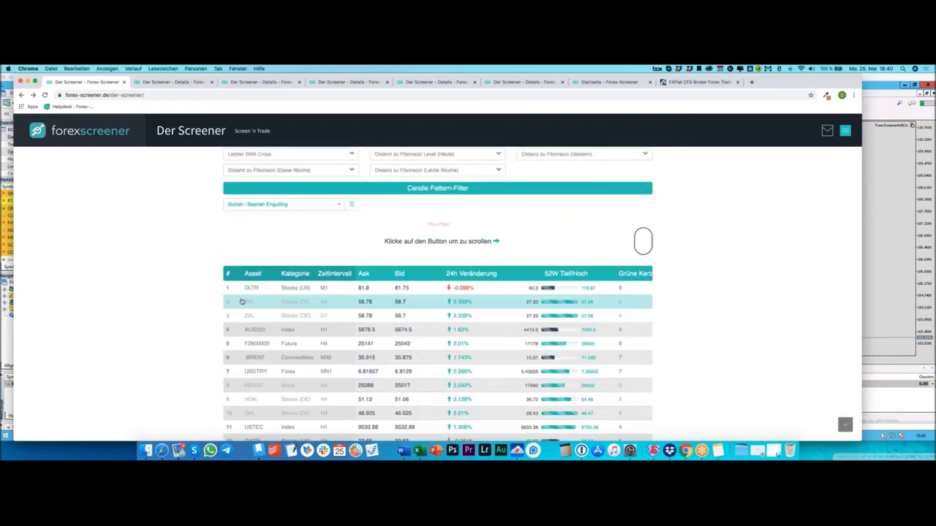
# Open the DLTR M1 details page, compare its candles and RSI in MetaTrader with the screener results, and return to the screener in Chrome.
pyautogui.click(296, 290)
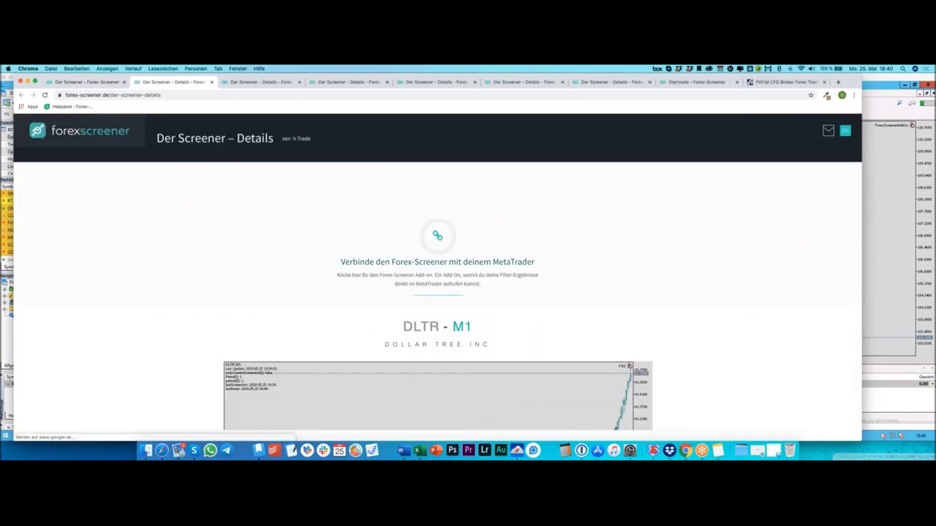
pyautogui.click(896, 192)
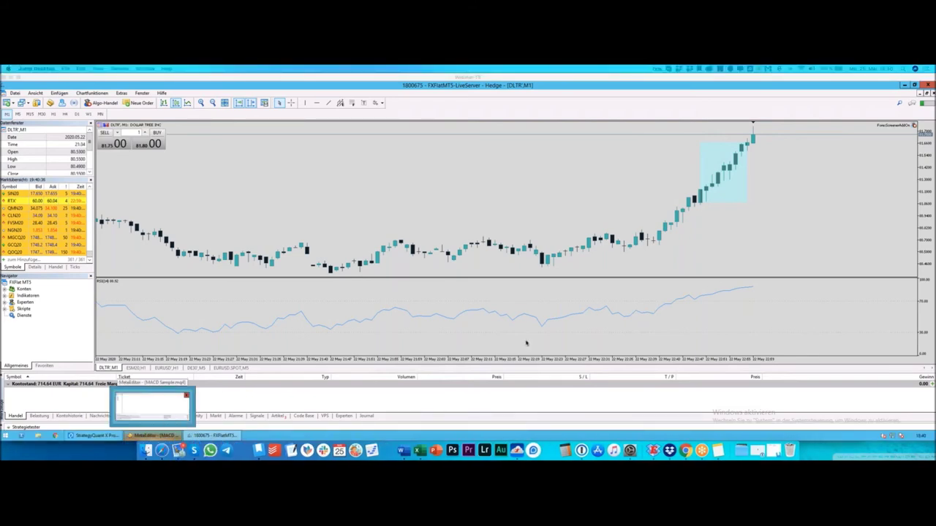
pyautogui.click(685, 447)
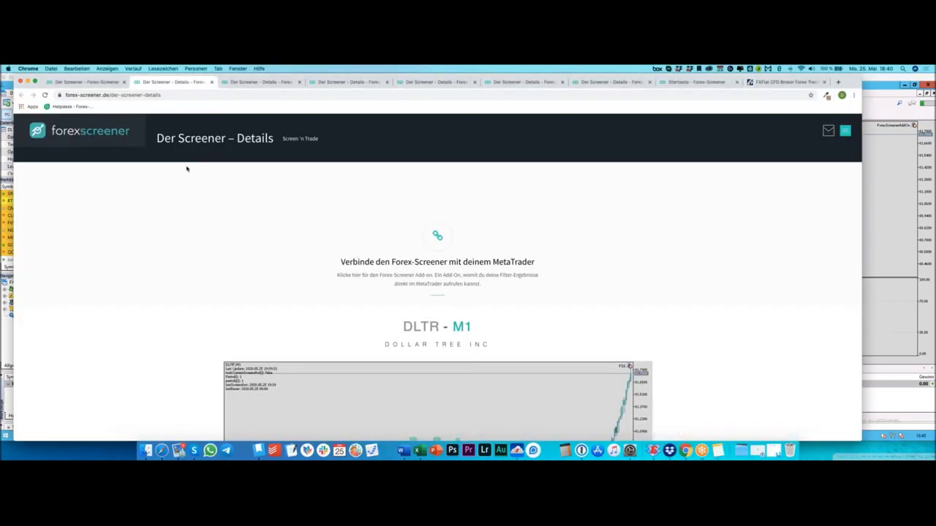
pyautogui.click(89, 82)
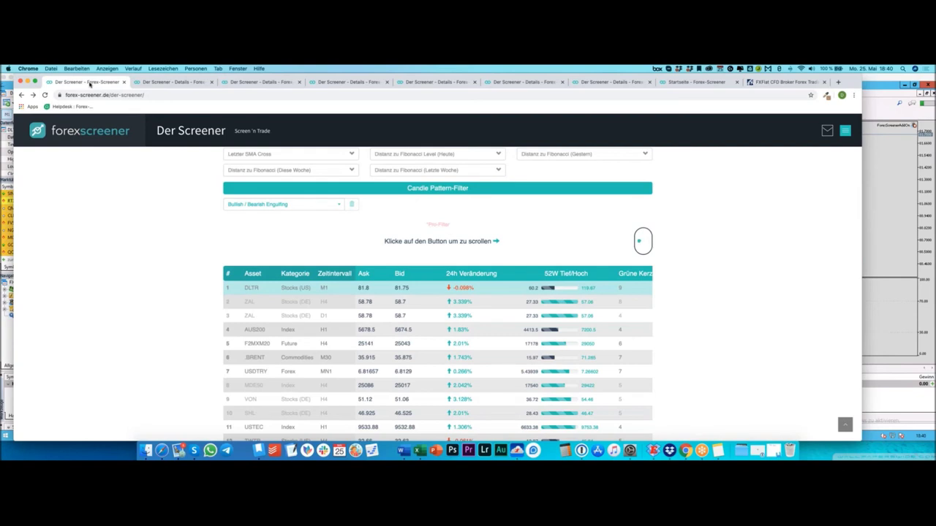
pyautogui.scroll(1, 287, 265)
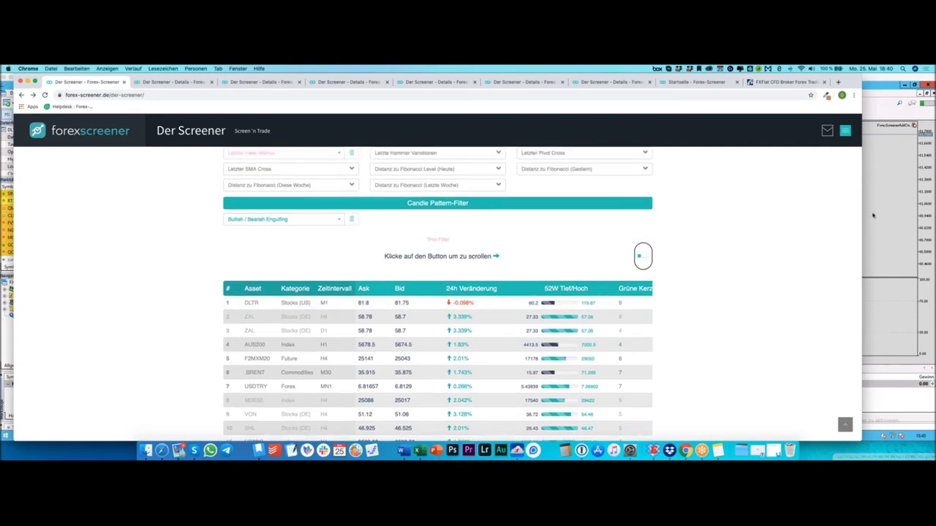
pyautogui.click(872, 215)
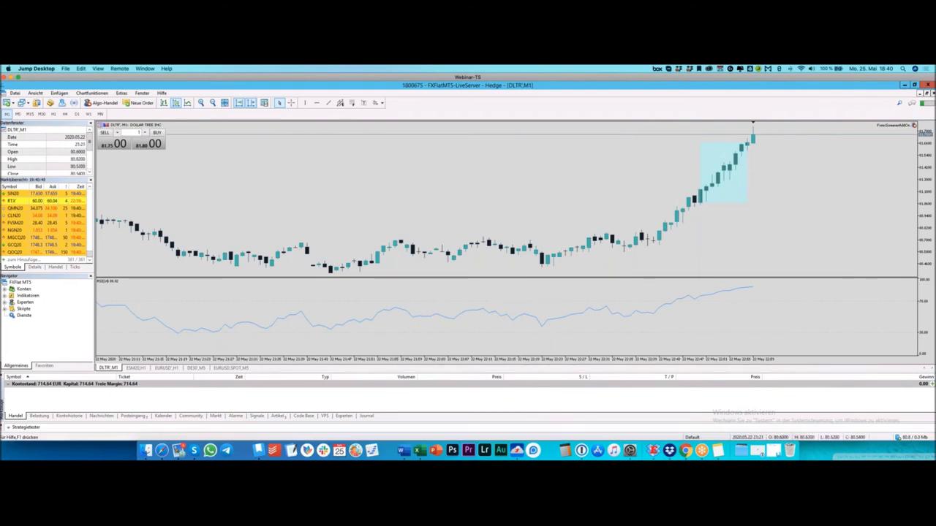
pyautogui.click(685, 450)
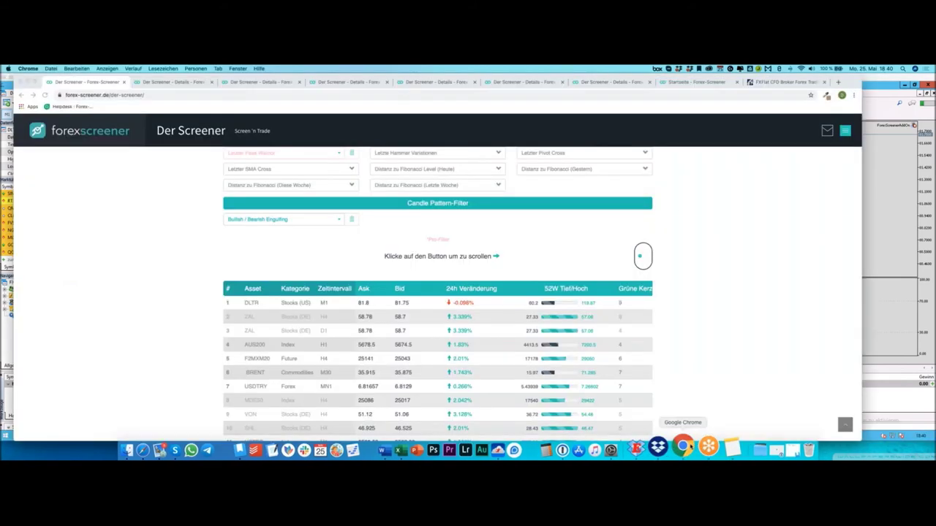
# Set the Zeitintervall filter to M15 and view the matching assets.
pyautogui.scroll(10, 438, 292)
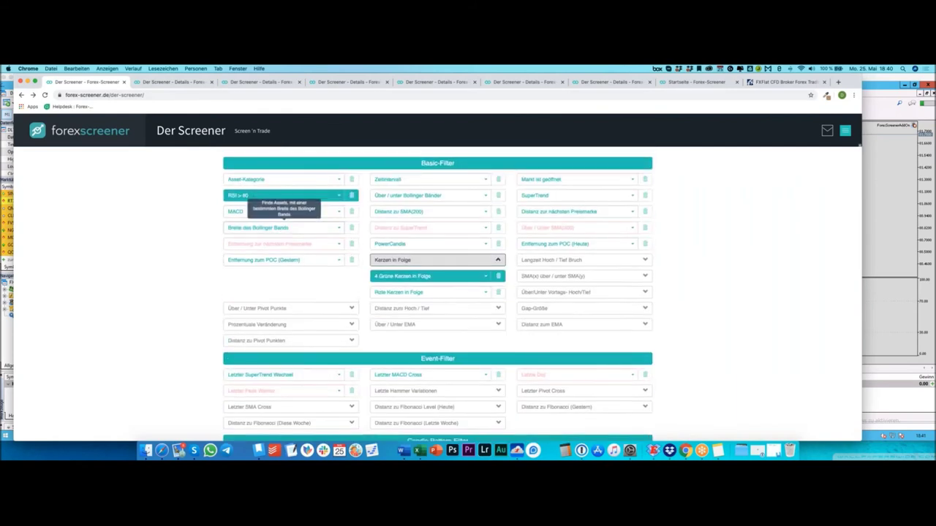
pyautogui.click(431, 195)
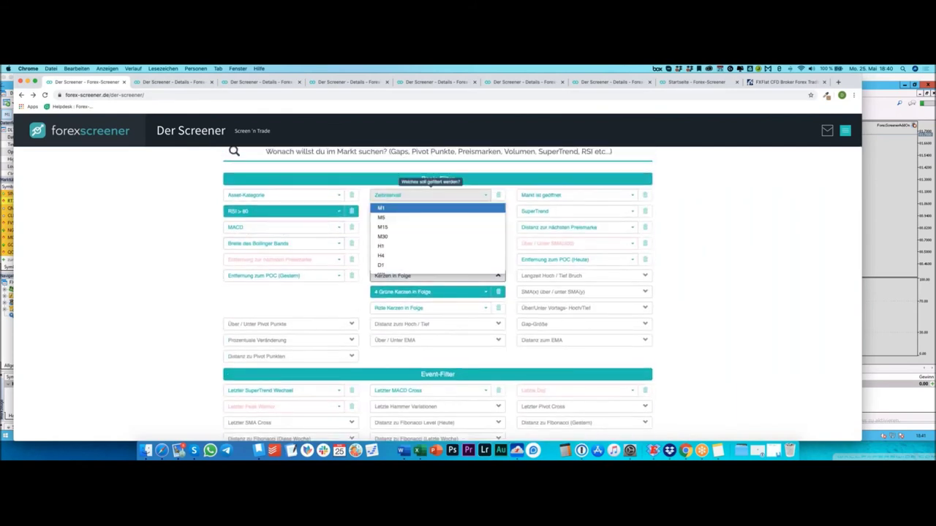
pyautogui.click(400, 228)
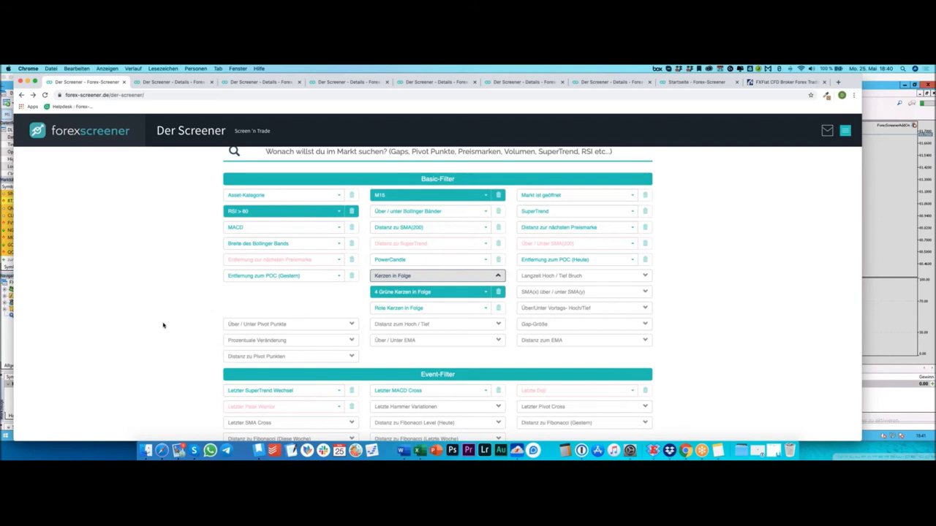
pyautogui.scroll(-10, 163, 325)
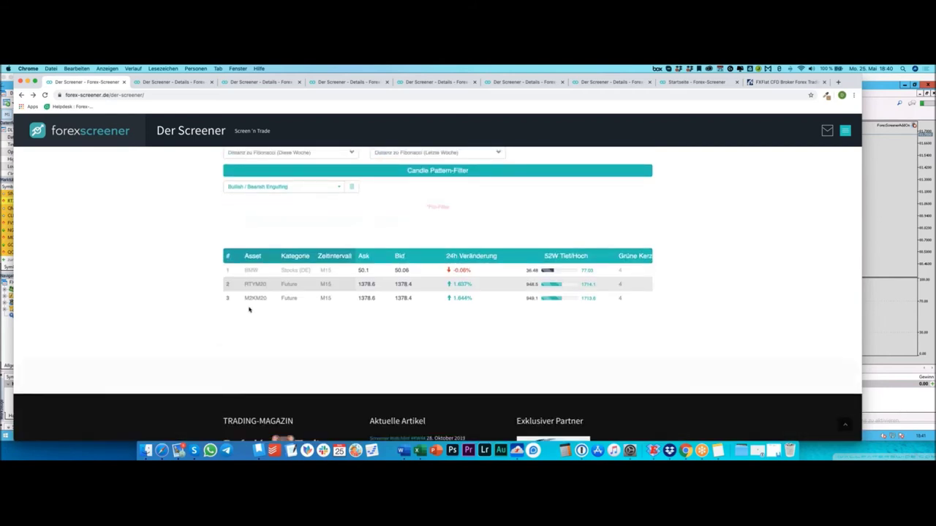
# Open the BMW M15 result's details page and switch to MetaTrader to inspect its chart and RSI.
pyautogui.click(310, 285)
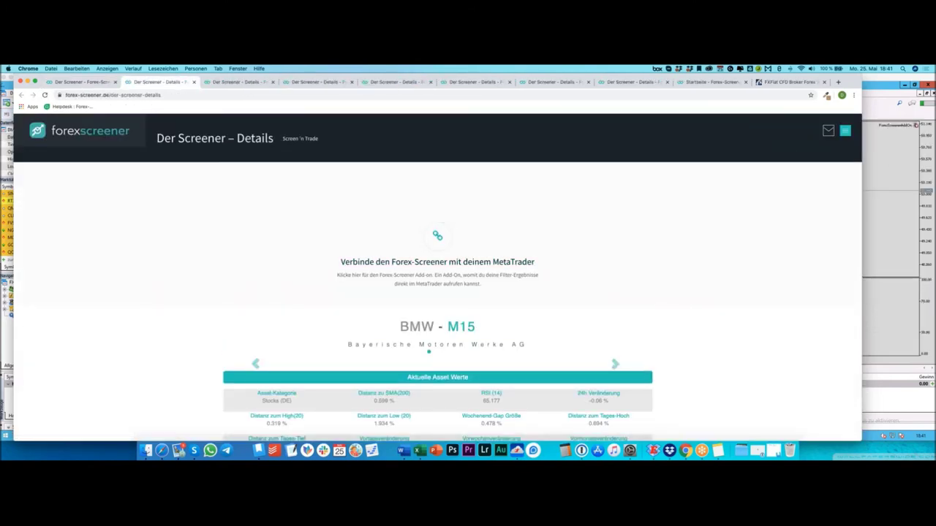
pyautogui.press('super+Tab')
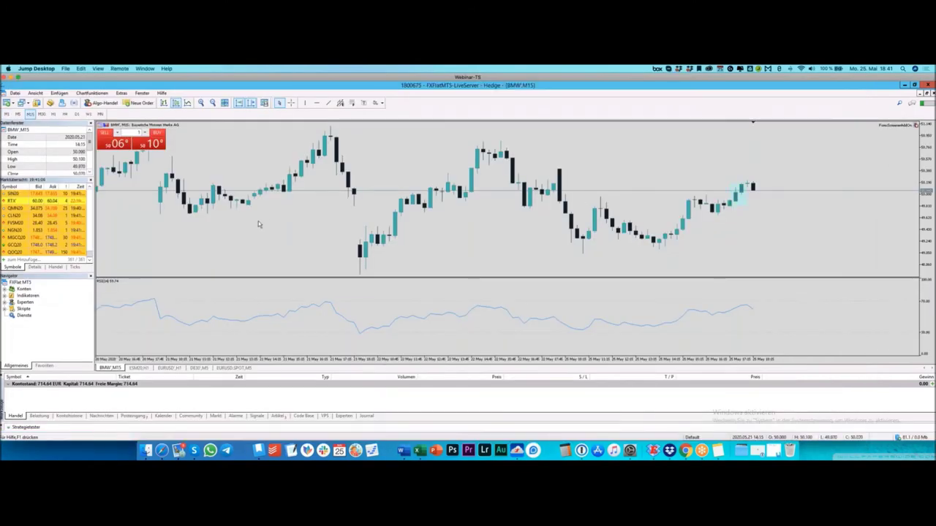